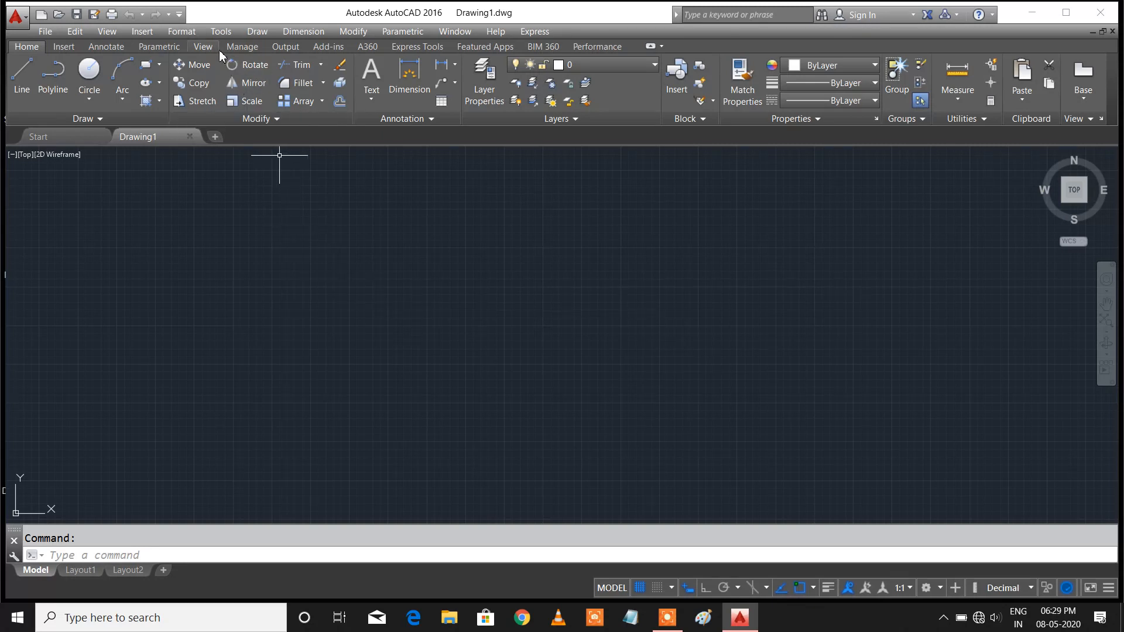
Set the drawing units to the Engineering length type with a precision of 0'-0"
left_click(192, 34)
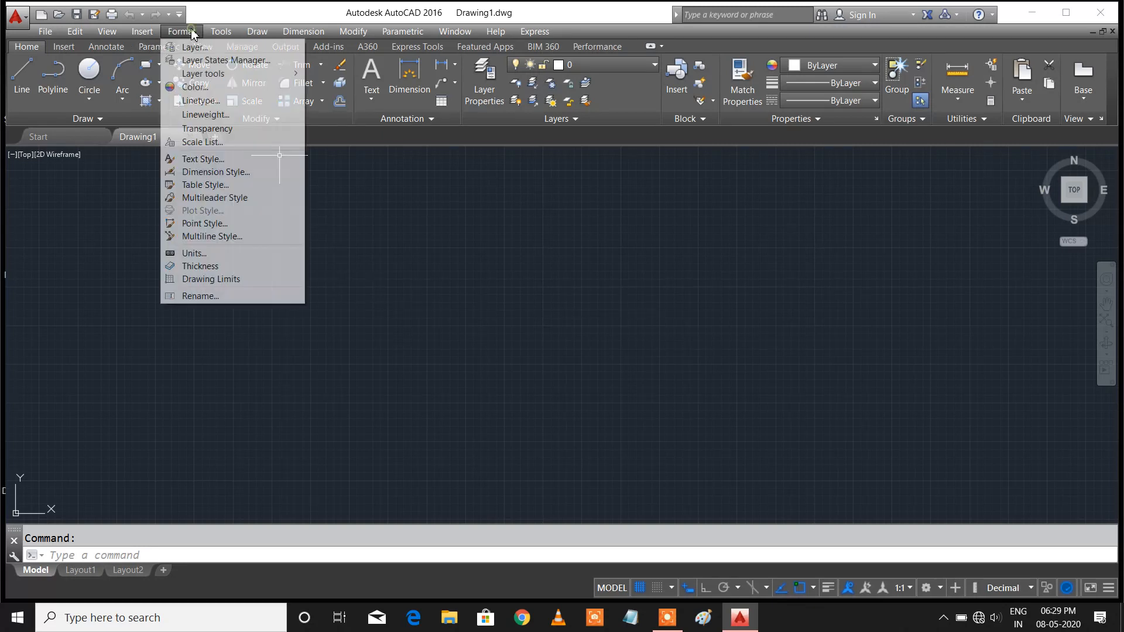
left_click(223, 253)
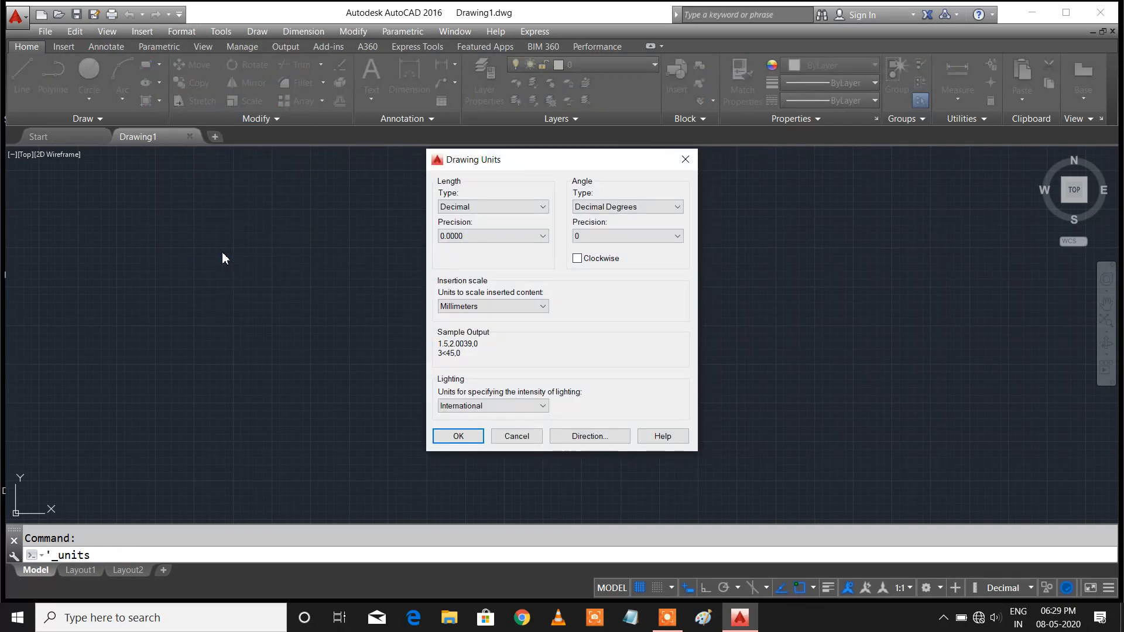
left_click(490, 208)
left_click(485, 239)
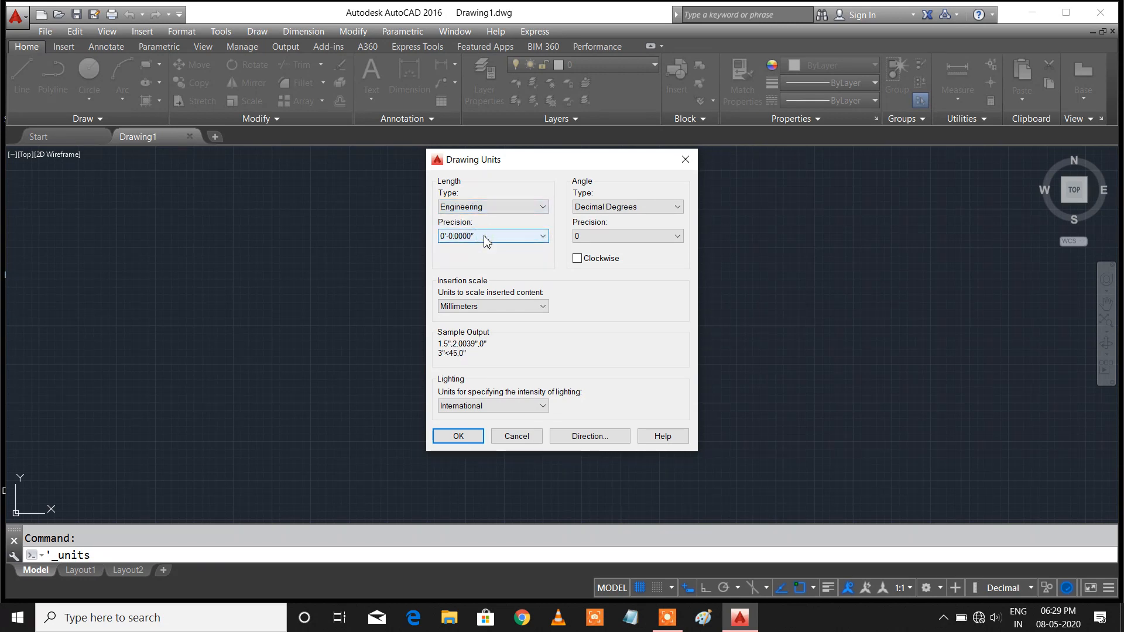
left_click(486, 236)
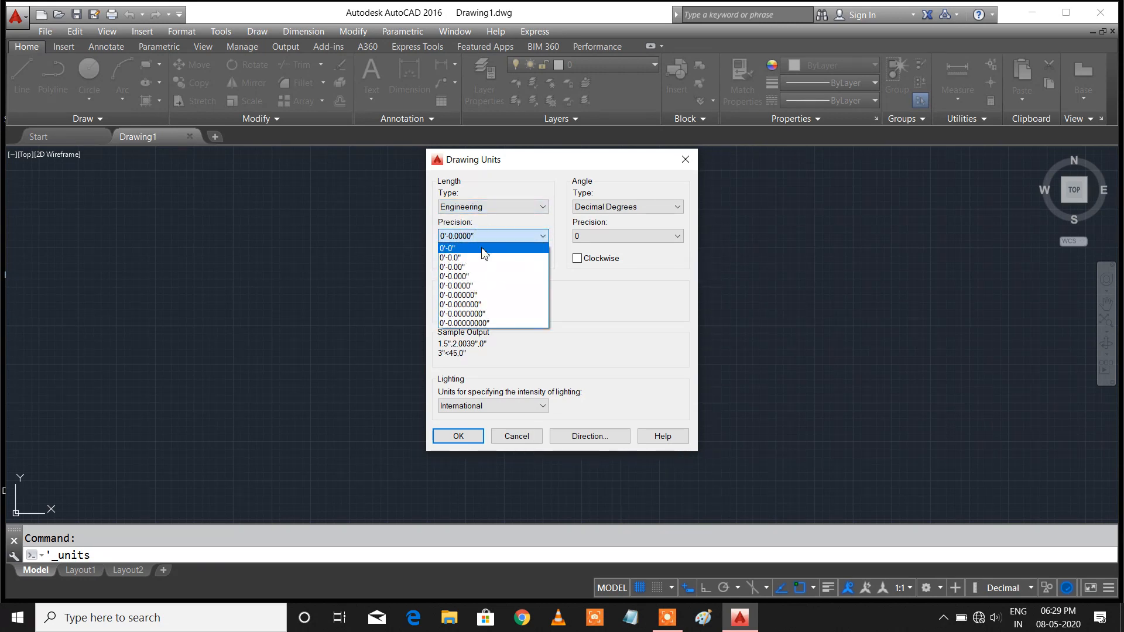
left_click(484, 250)
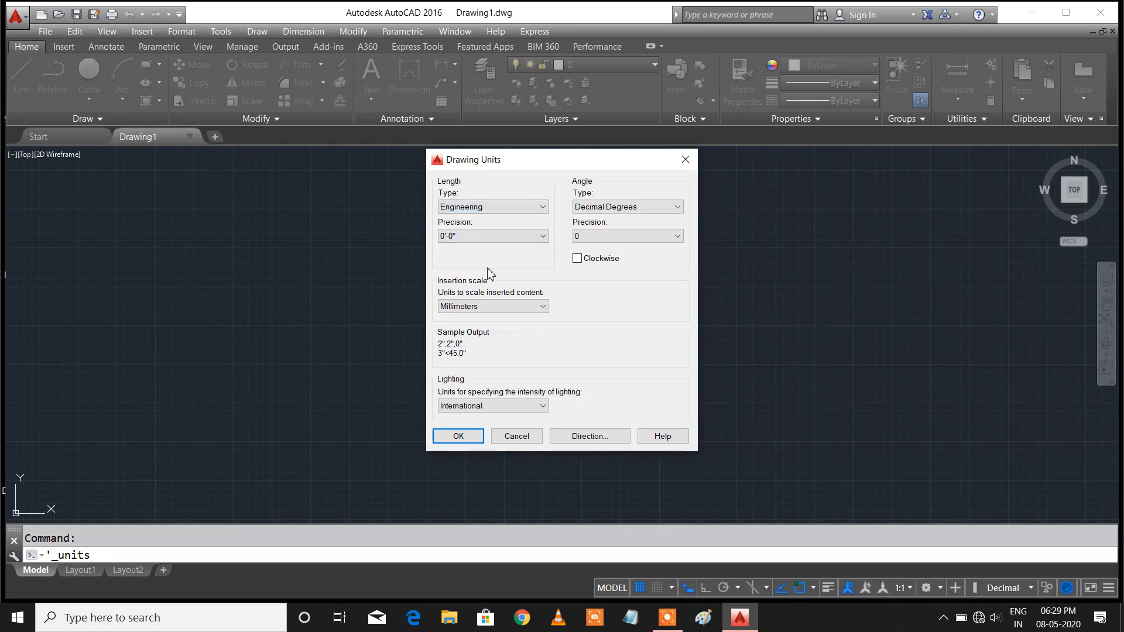
left_click(476, 438)
left_click(612, 352)
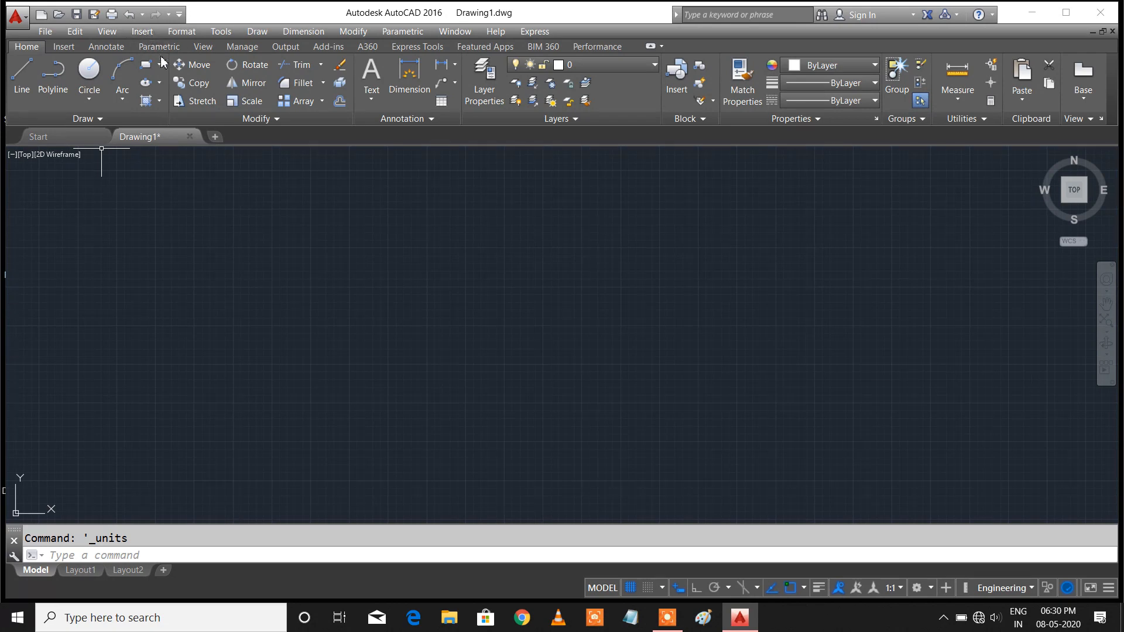
Modify the ISO-25 dimension style so its primary units use the Engineering format with 0'-0" precision
left_click(181, 31)
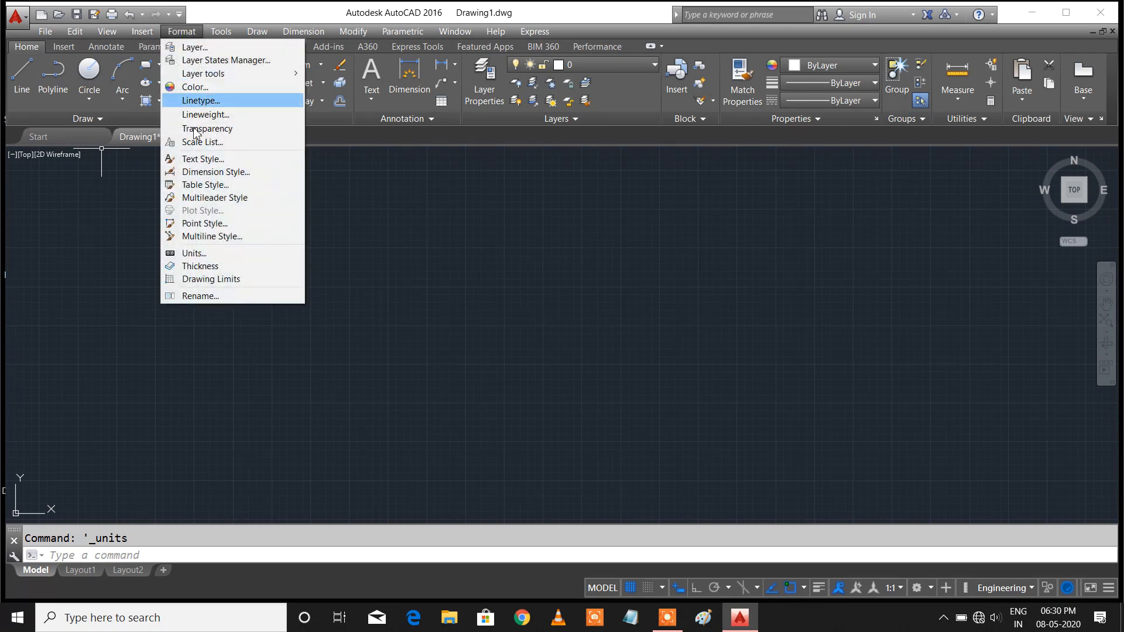
left_click(245, 176)
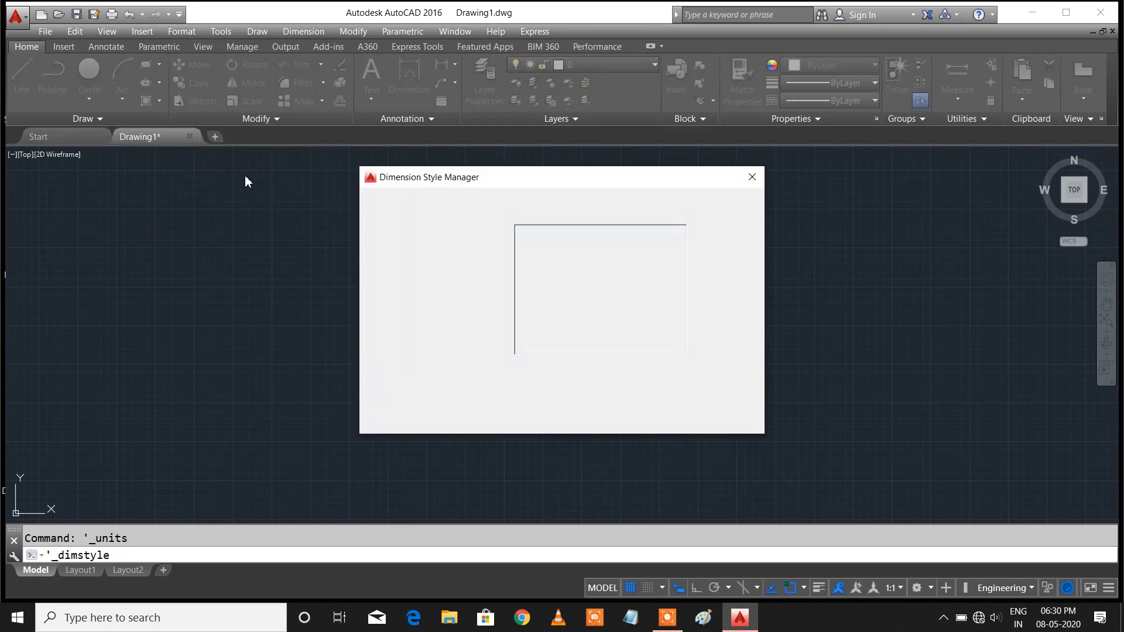
left_click(740, 279)
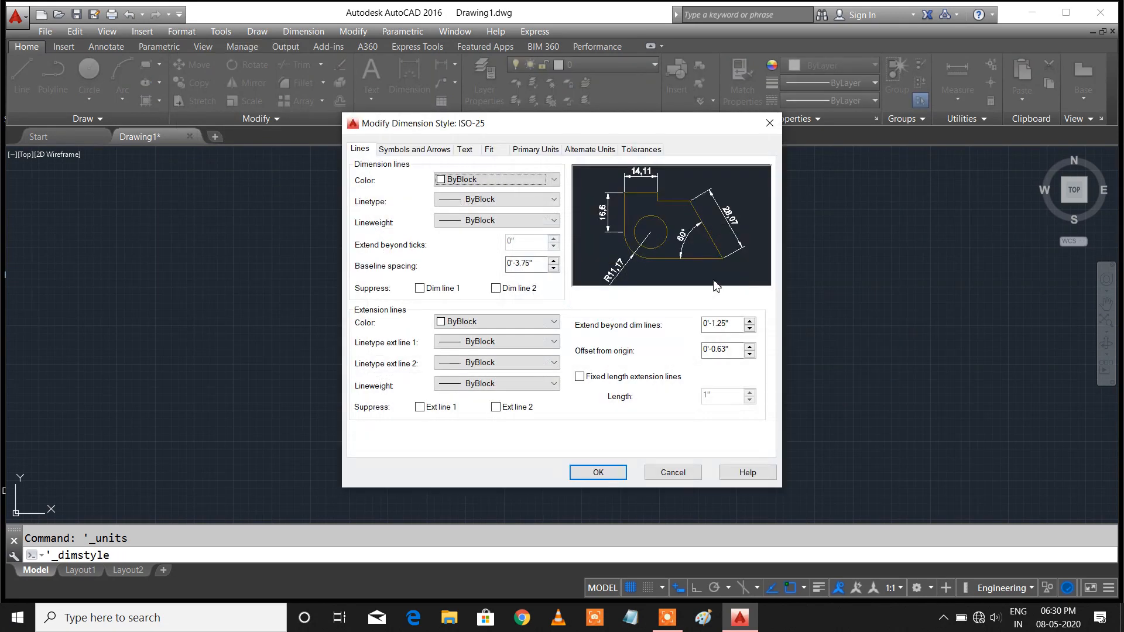
left_click(529, 150)
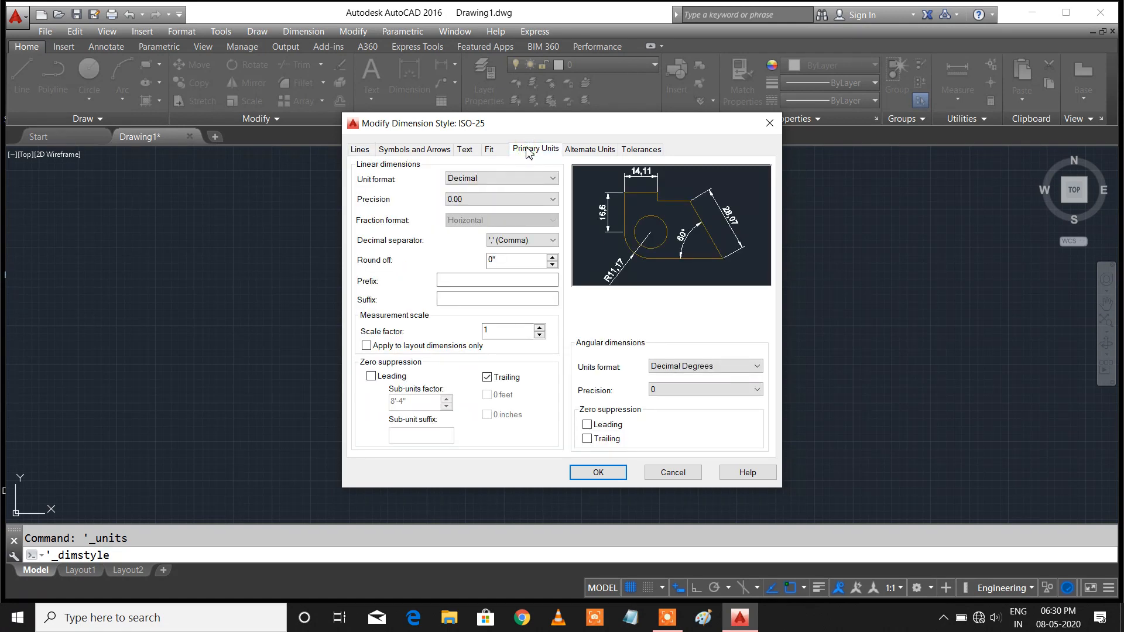
left_click(524, 179)
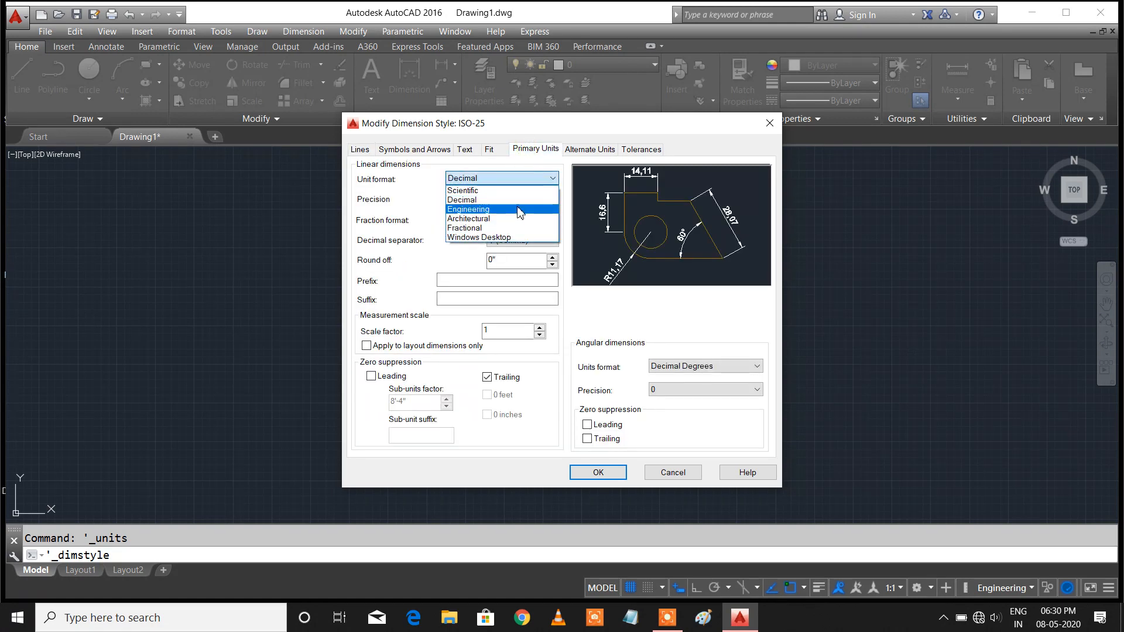
left_click(520, 209)
left_click(515, 200)
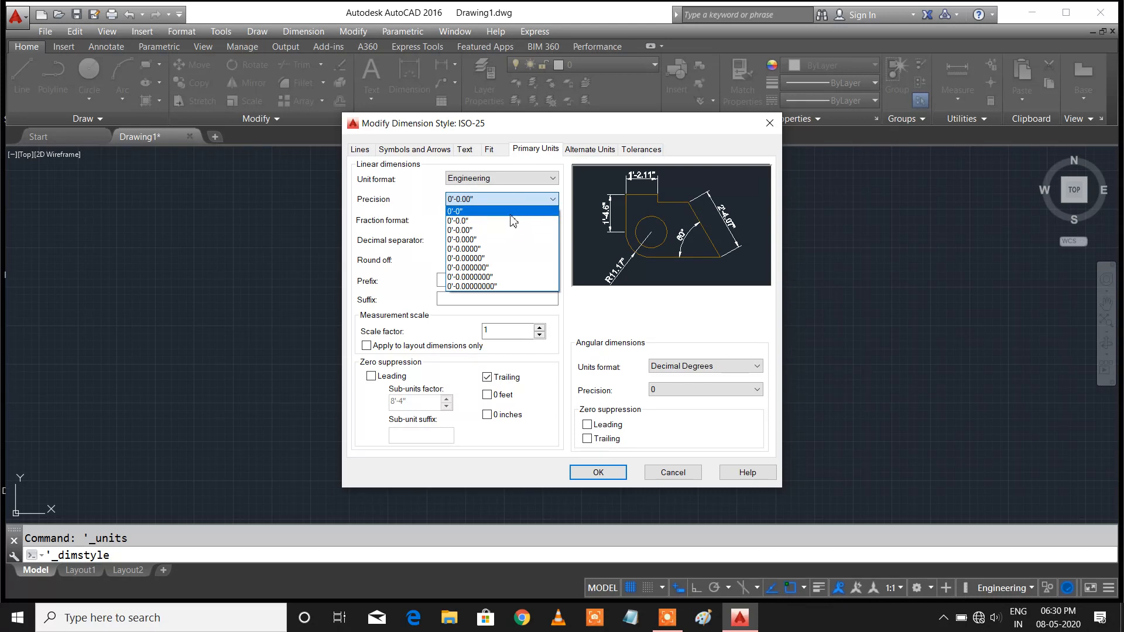
left_click(511, 212)
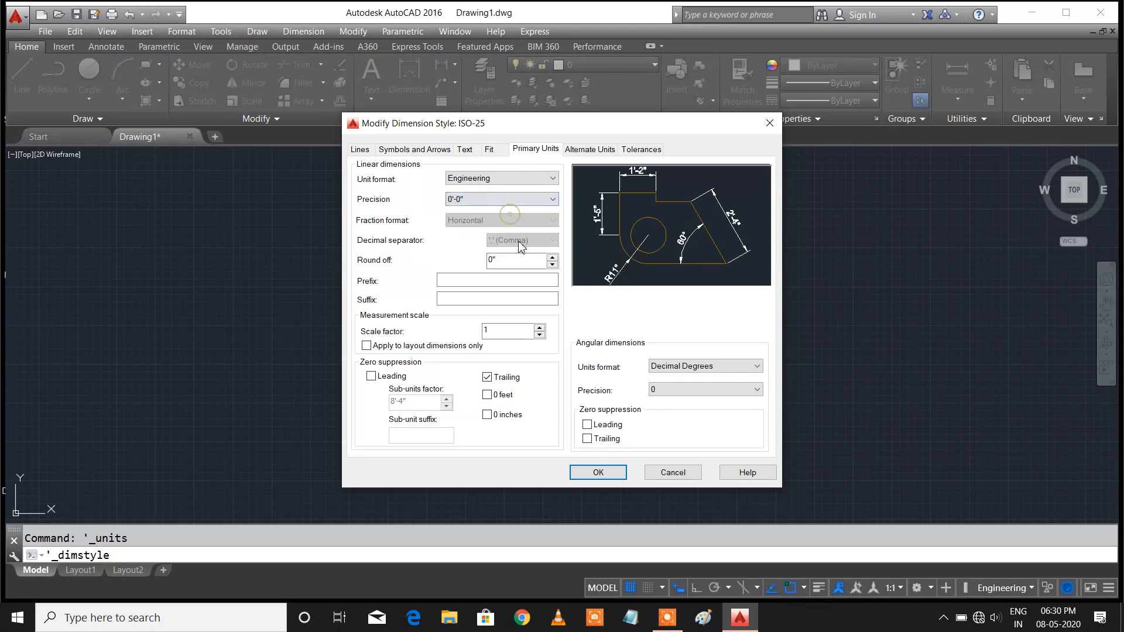
left_click(599, 474)
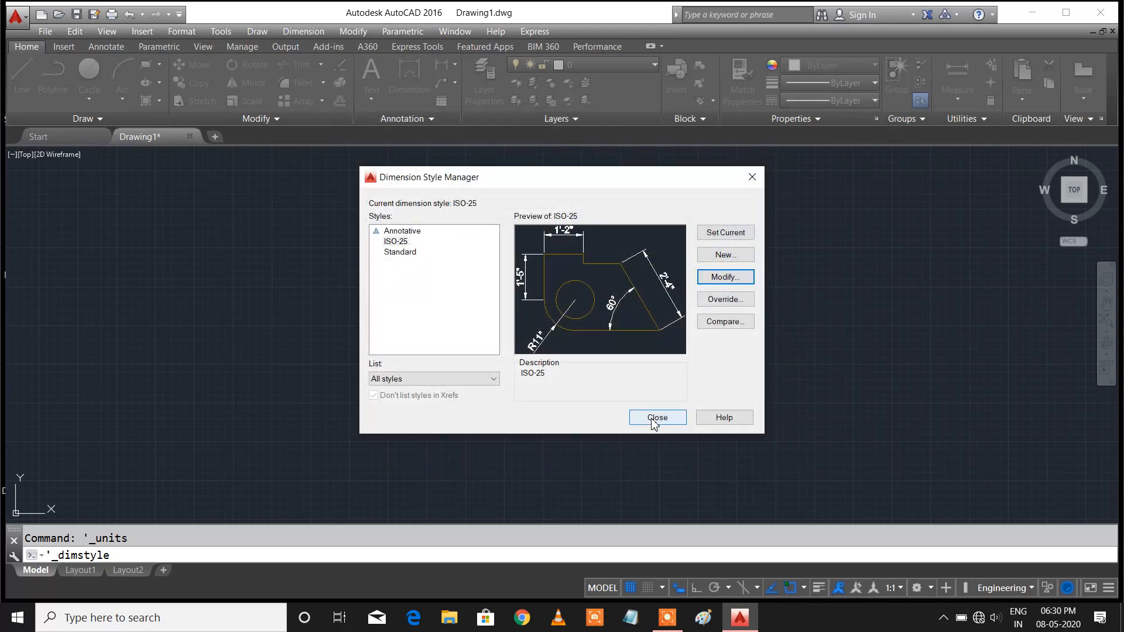
left_click(652, 418)
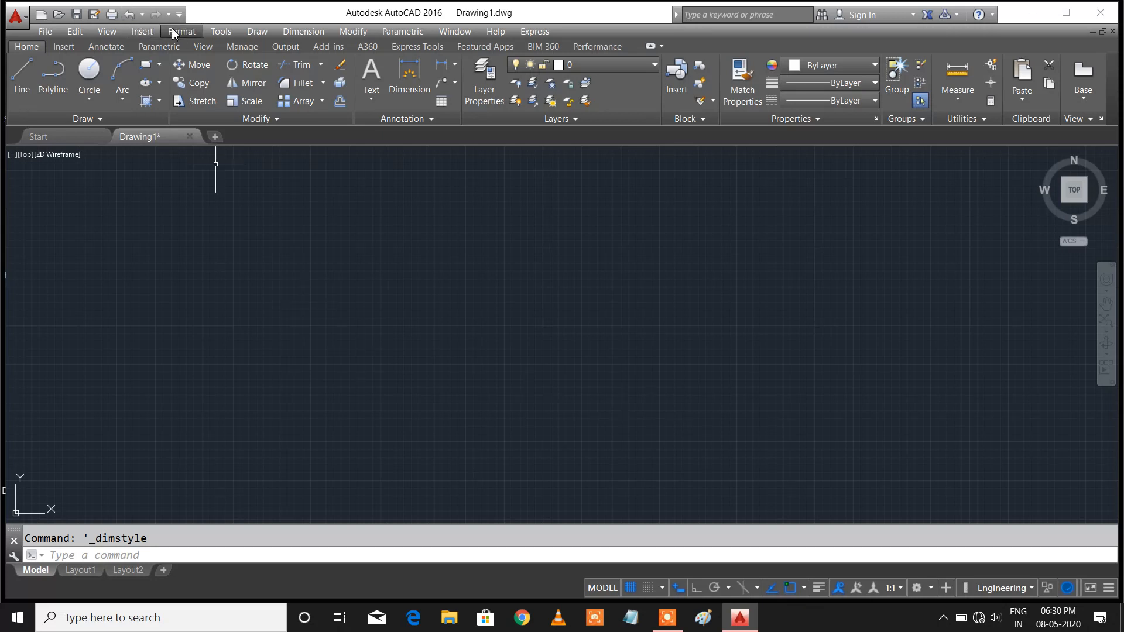
Set the Standard text style's height to 1' and apply it
left_click(174, 32)
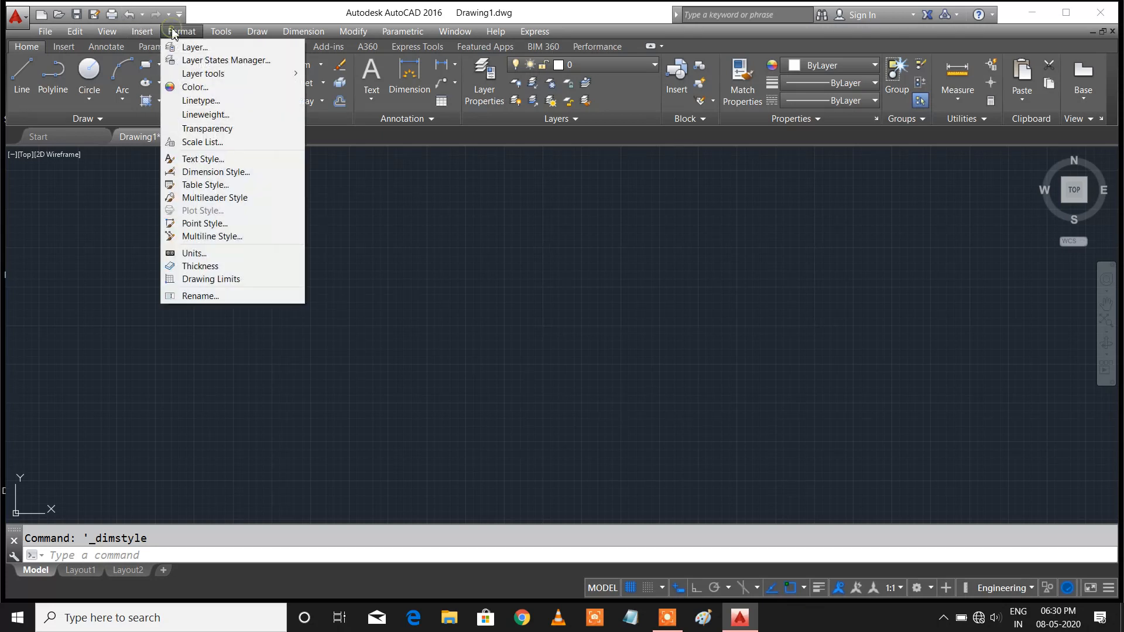
left_click(236, 163)
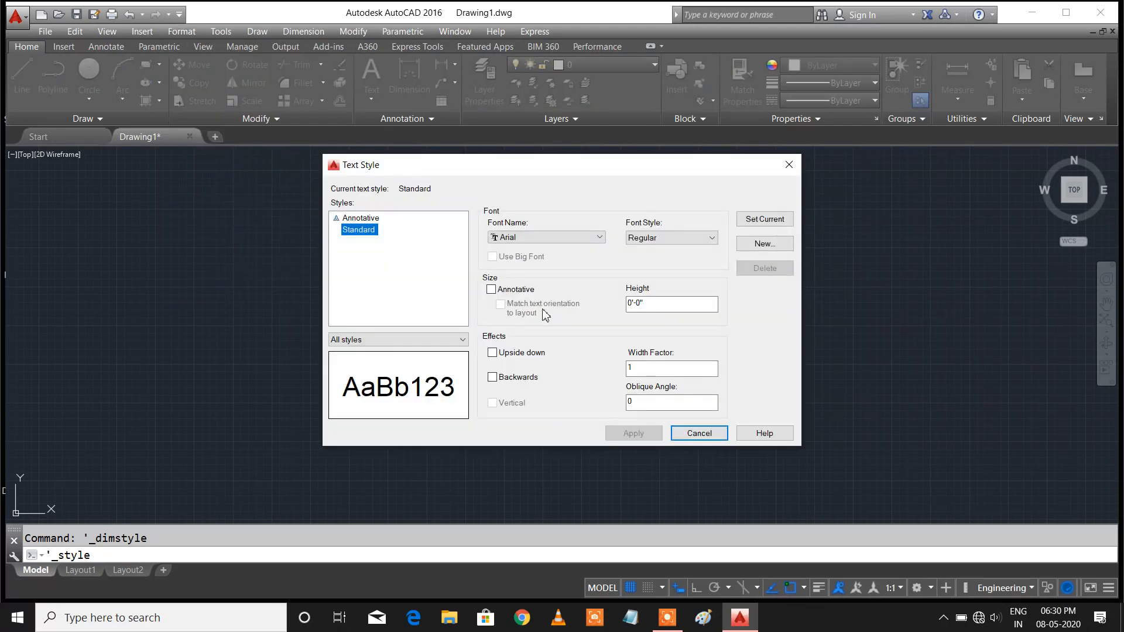
left_click(704, 307)
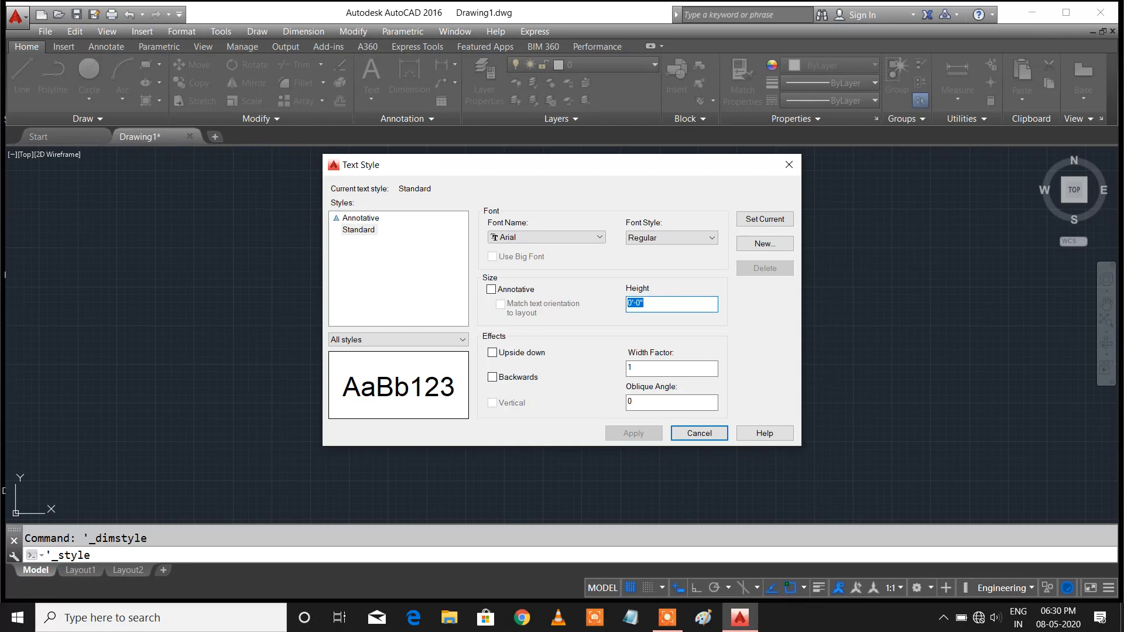
type("1")
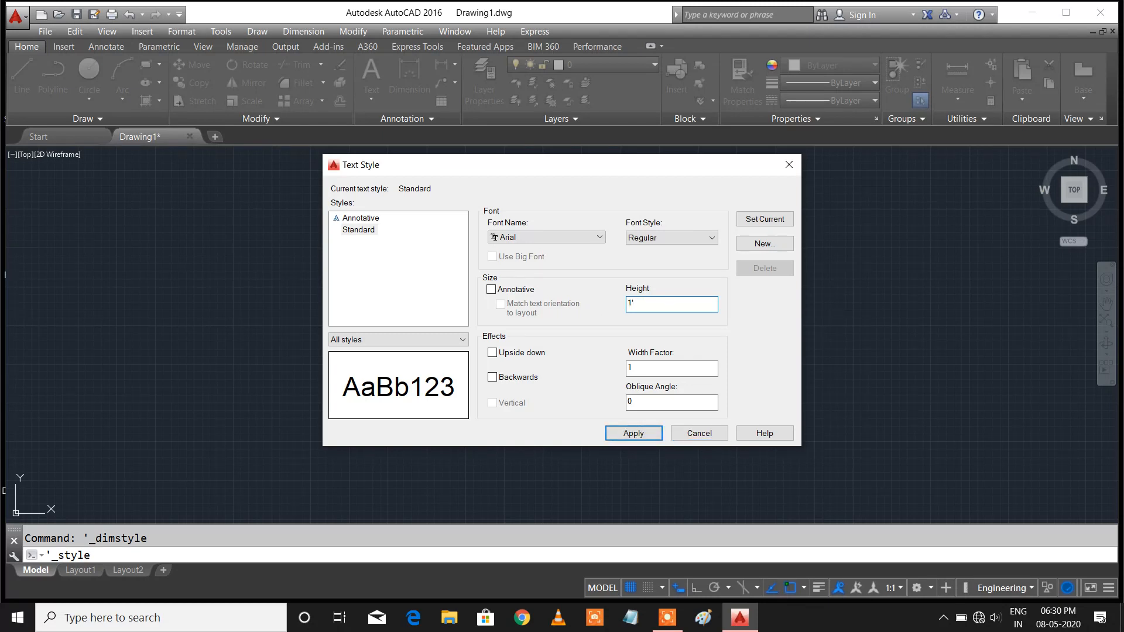
key("Return")
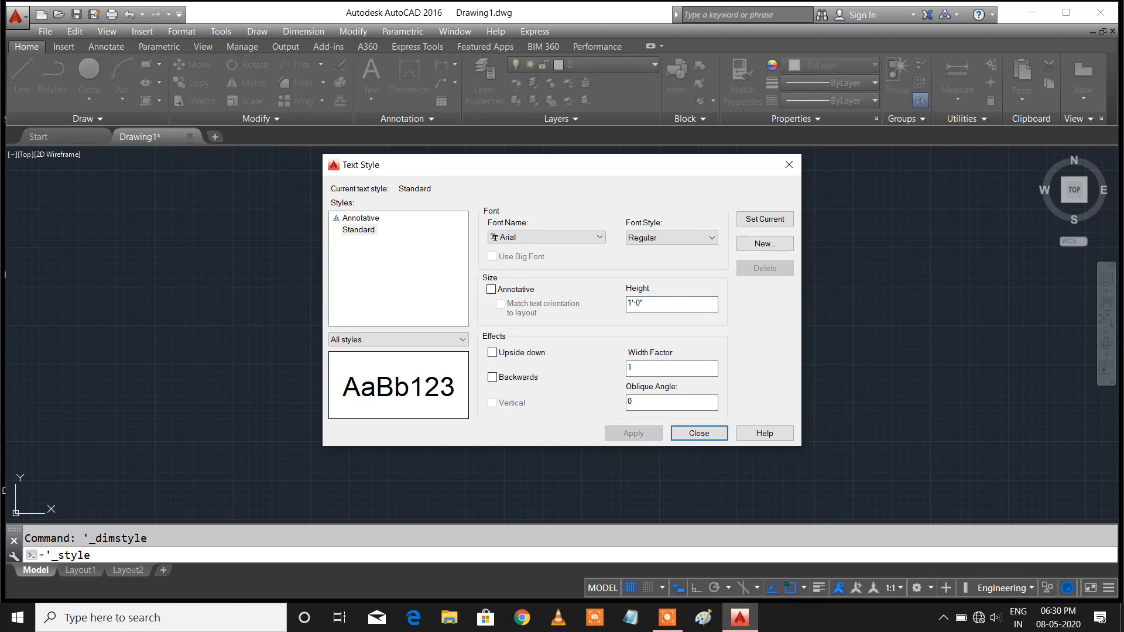
left_click(789, 164)
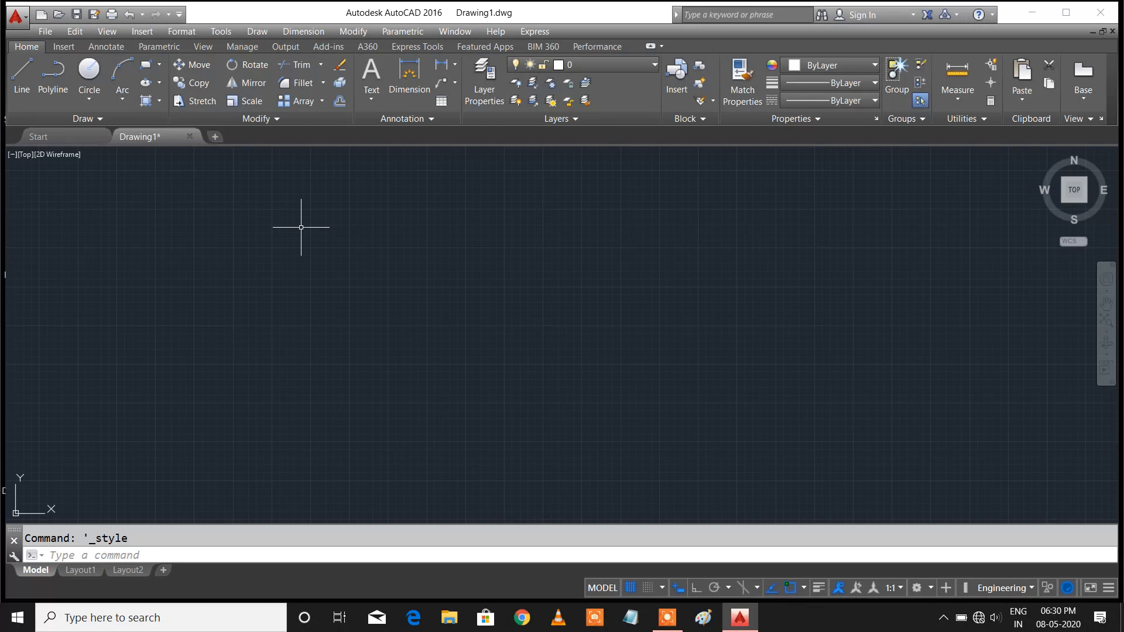
Start a line in the empty drawing, turn Ortho on, and draw a 10' horizontal segment to the right as the square's upper side
left_click(23, 73)
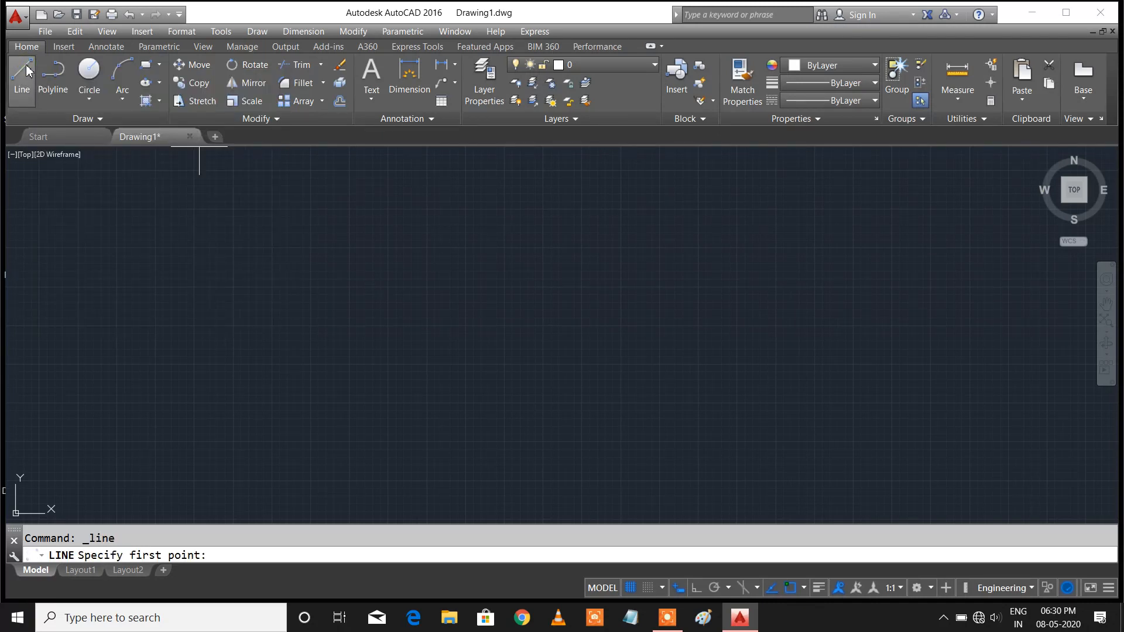
left_click(203, 293)
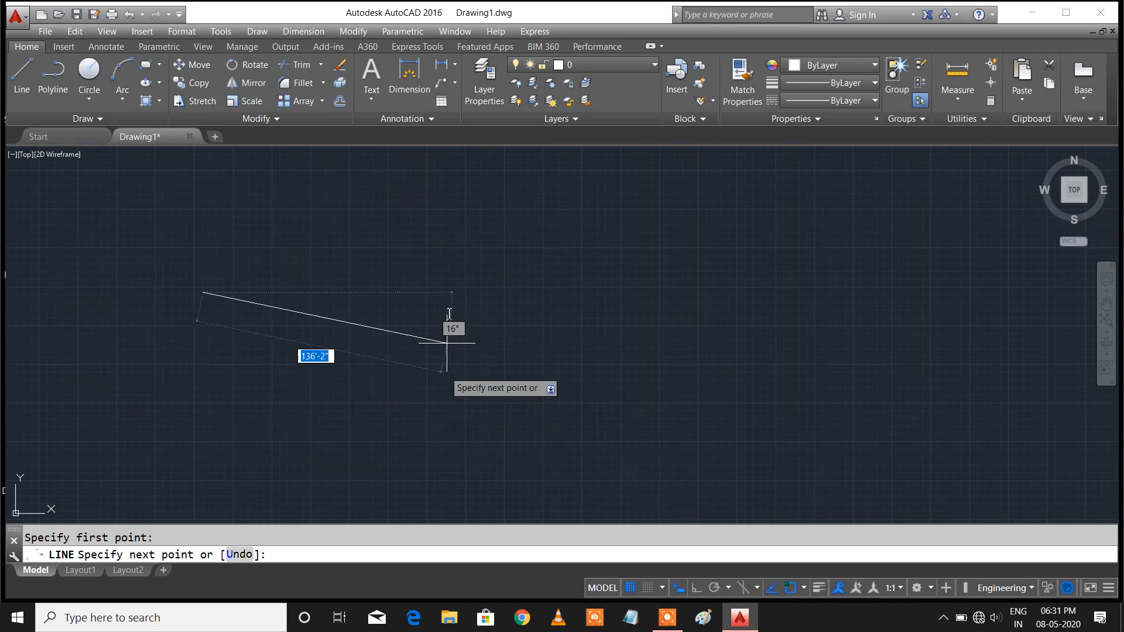
left_click(697, 589)
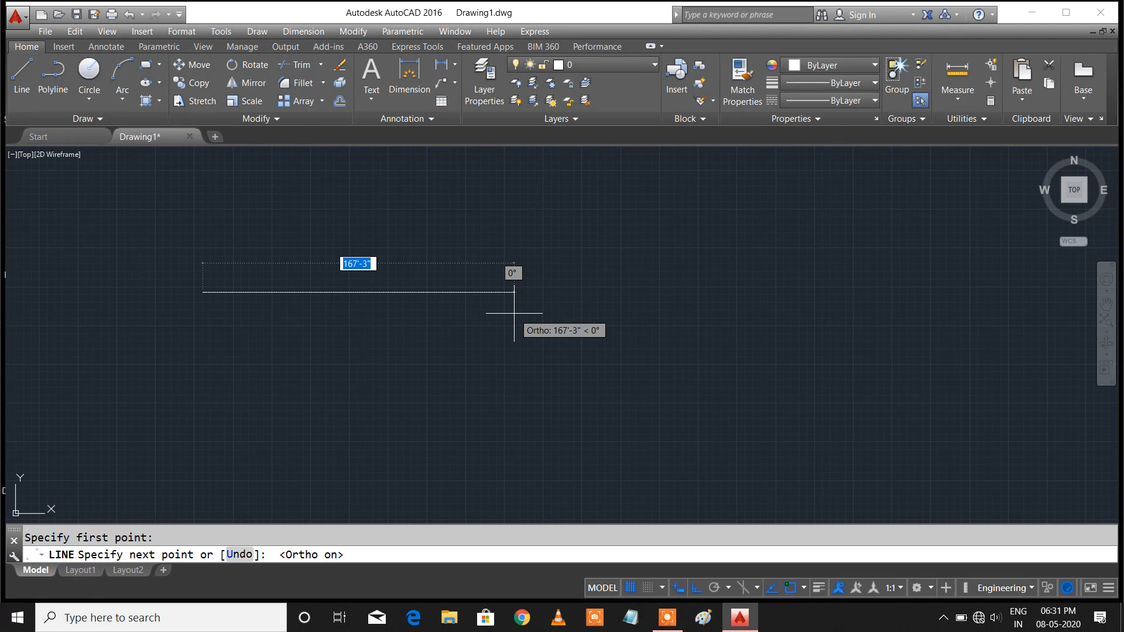
type("1")
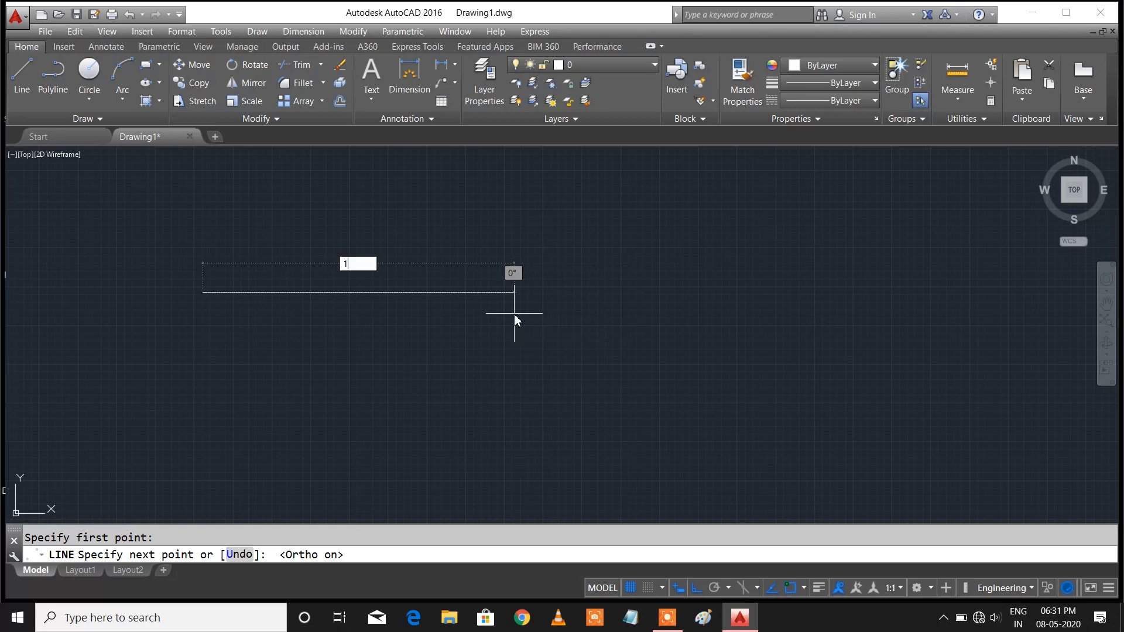
type("0'")
key("Return")
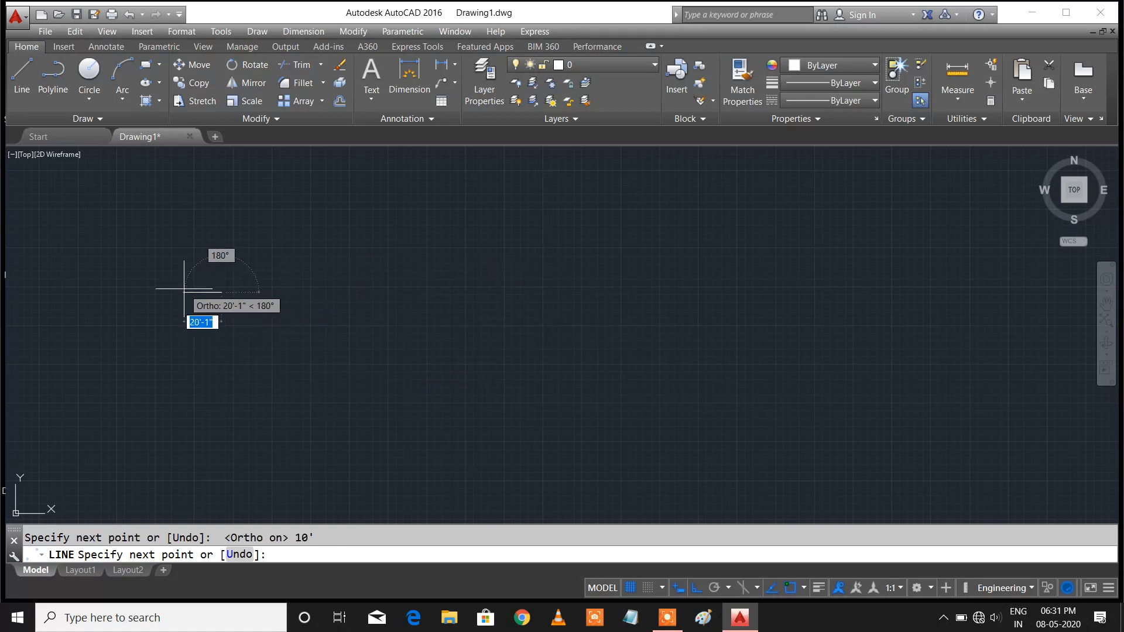
Continue the line 10' straight down from the upper side's right end to form the square's right side
left_click(1075, 192)
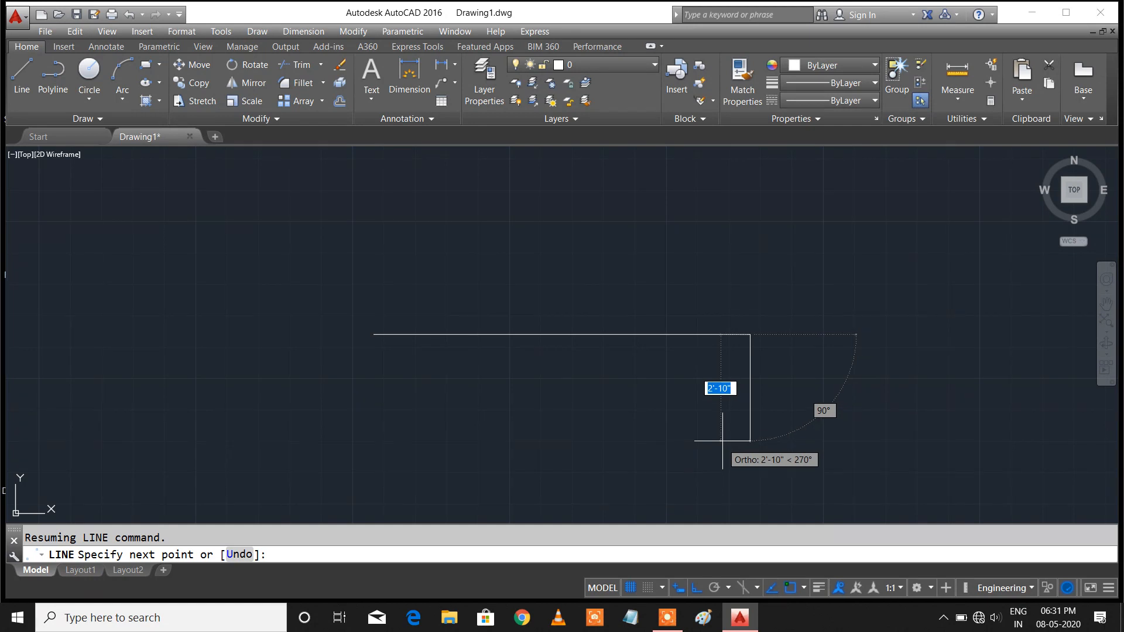
type("1")
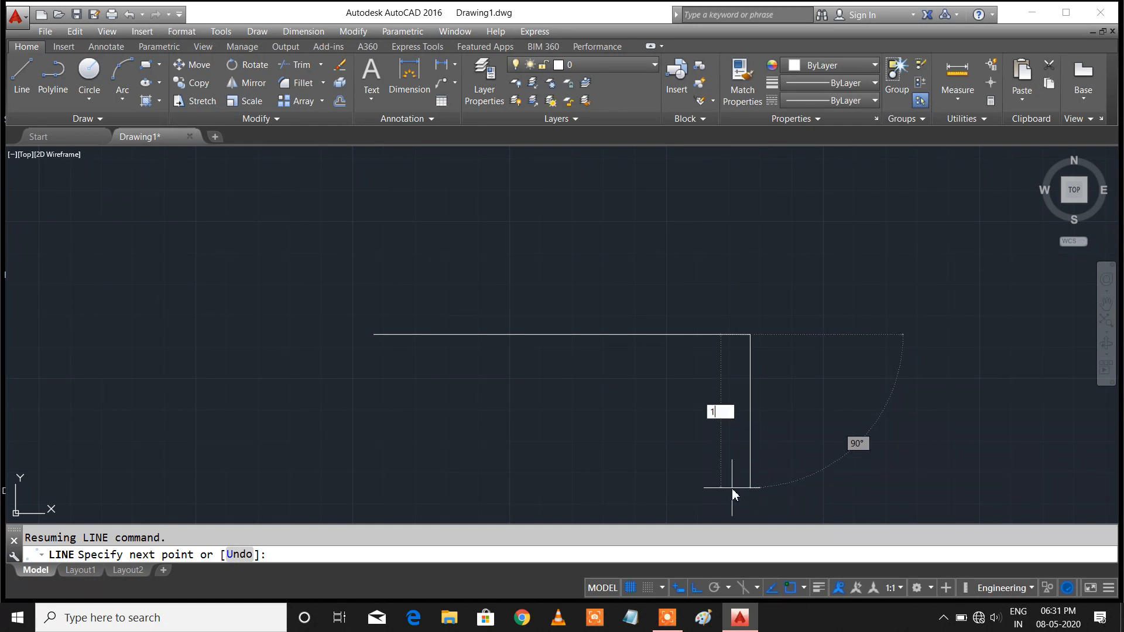
type("0'")
key("Return")
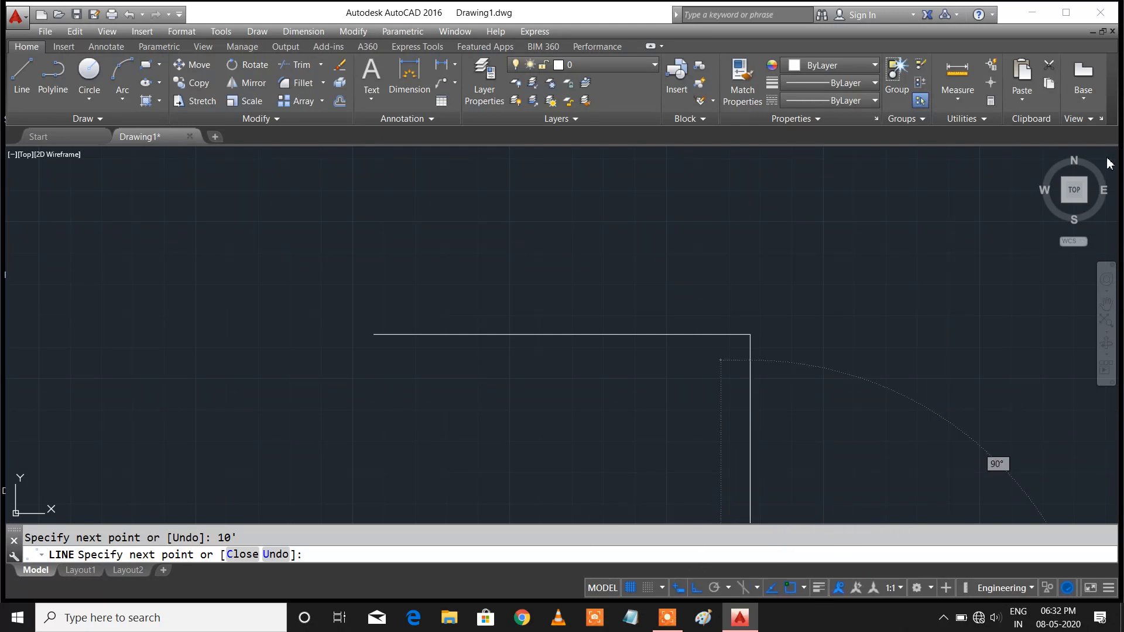
Continue the line 10' to the left and 10' up to close the square, and end the Line command
left_click(1071, 193)
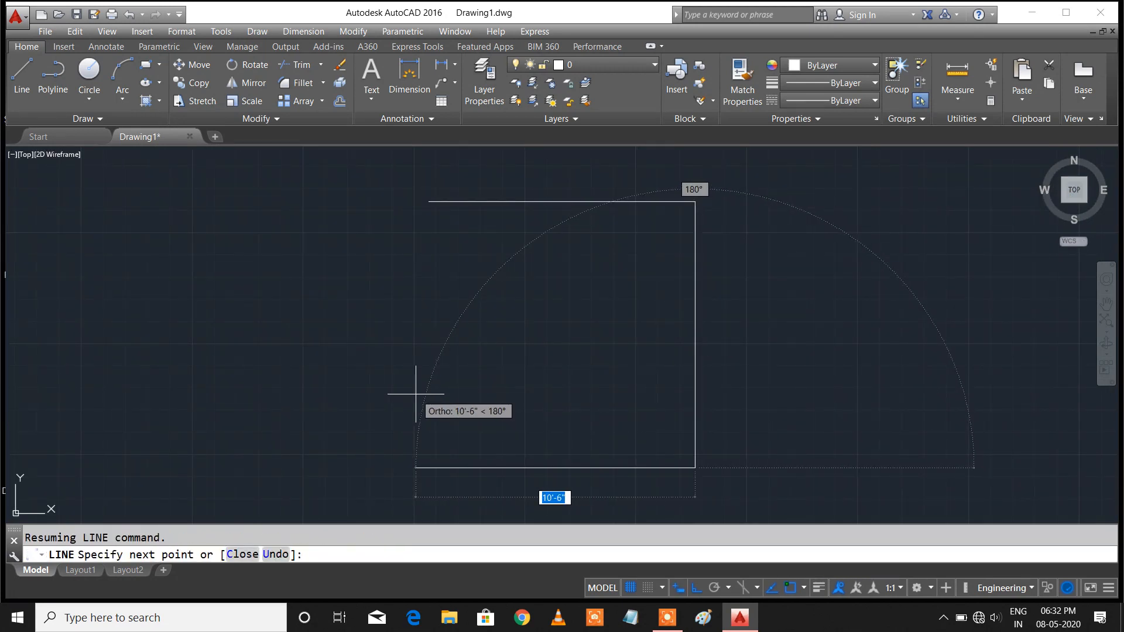
type("10'")
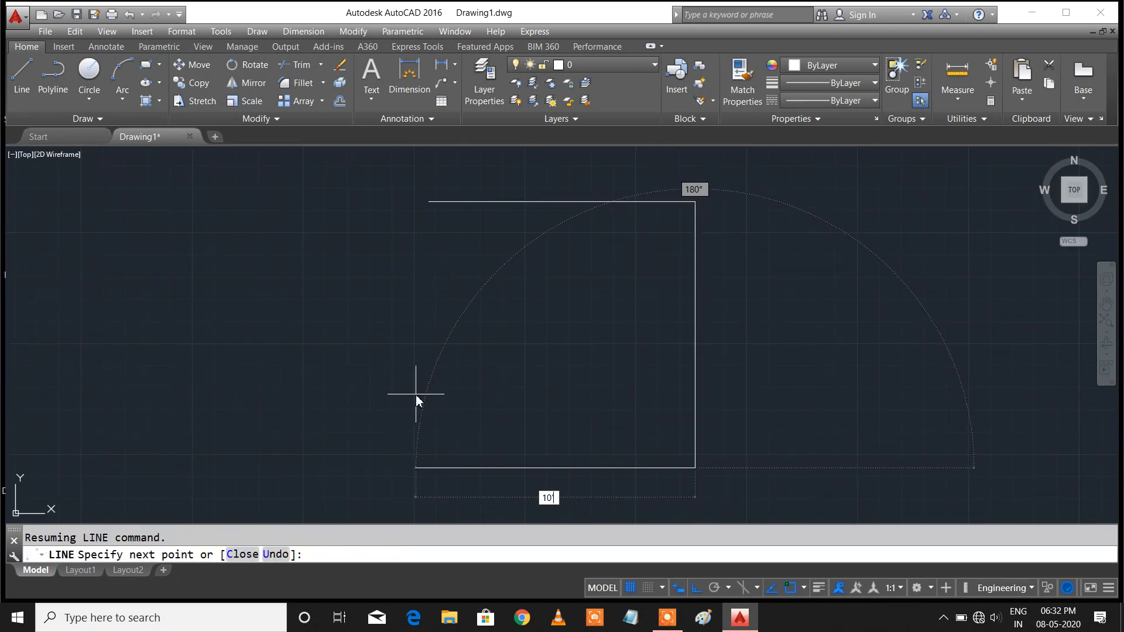
key("Return")
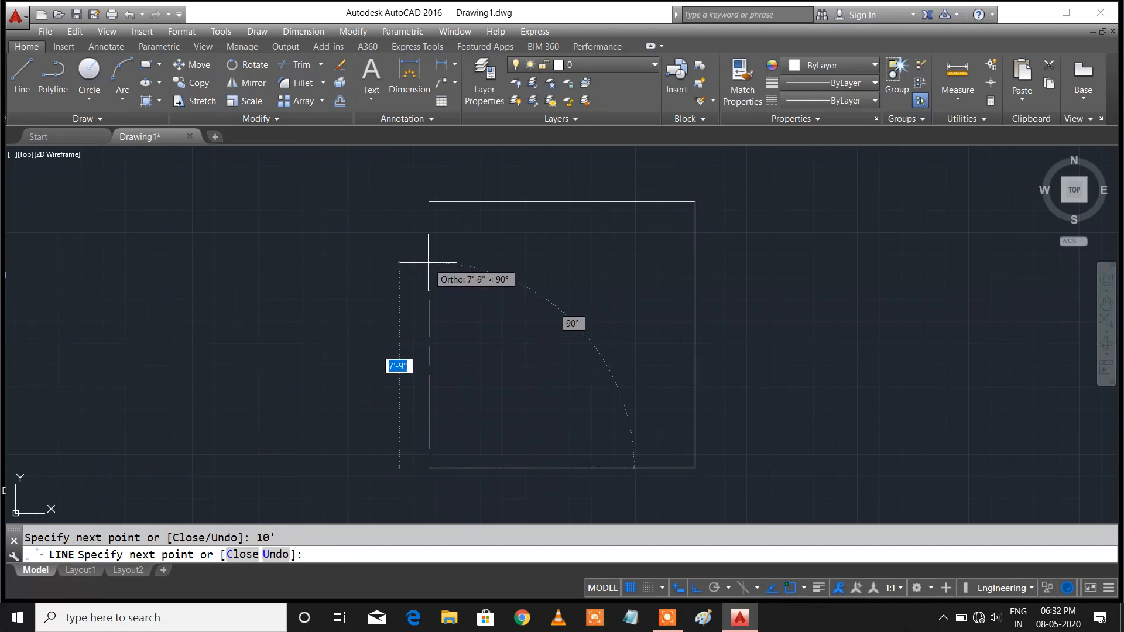
type("10")
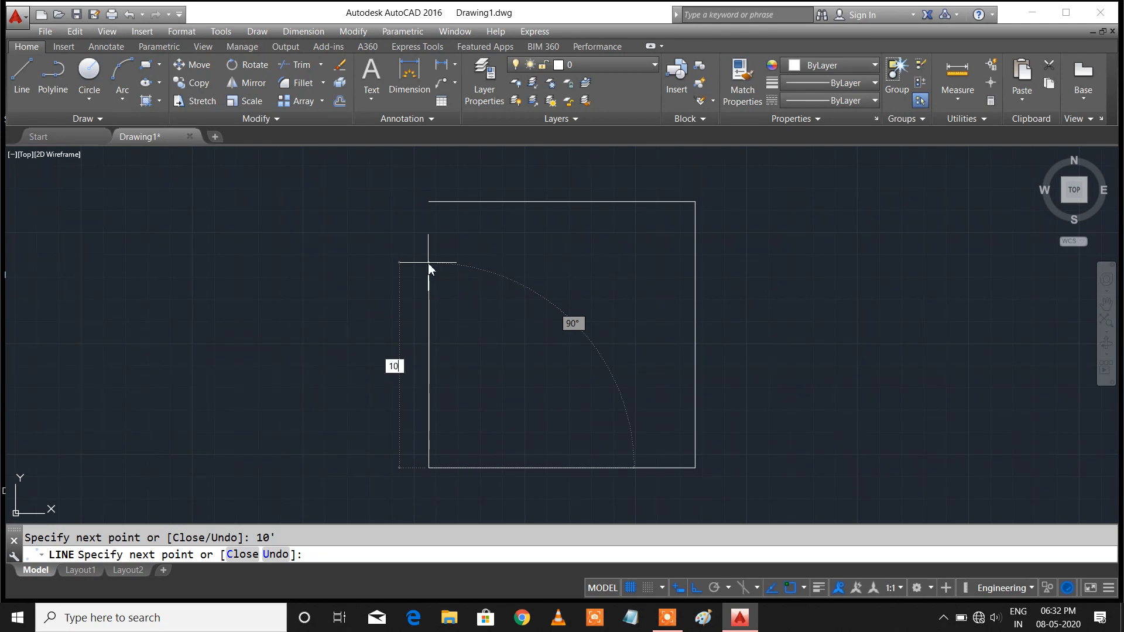
type("'")
key("Return")
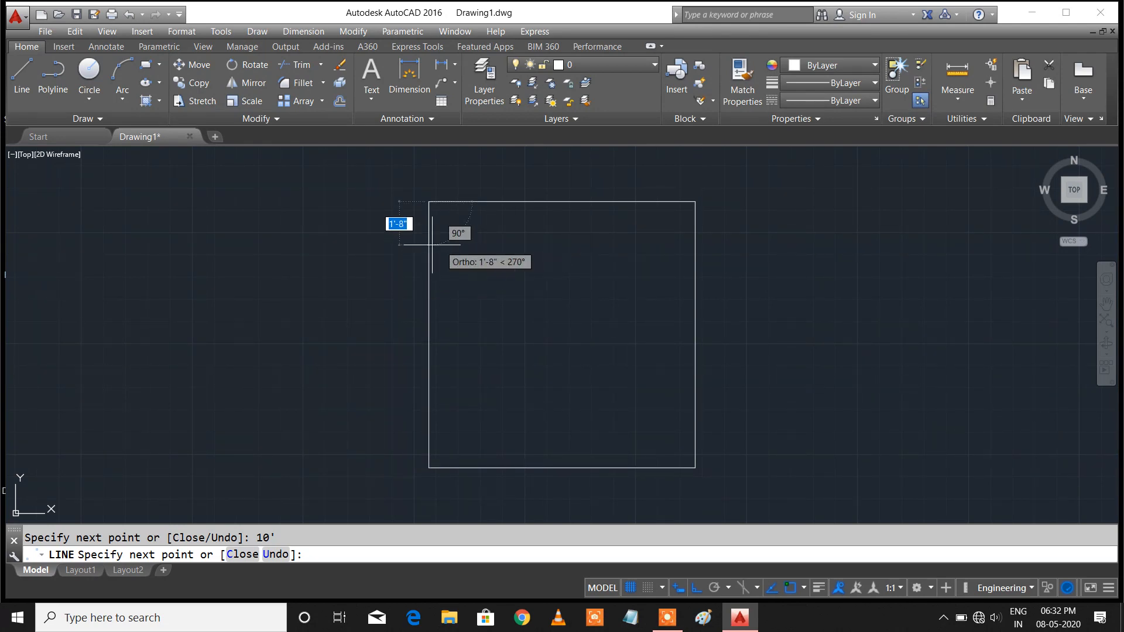
key("Escape")
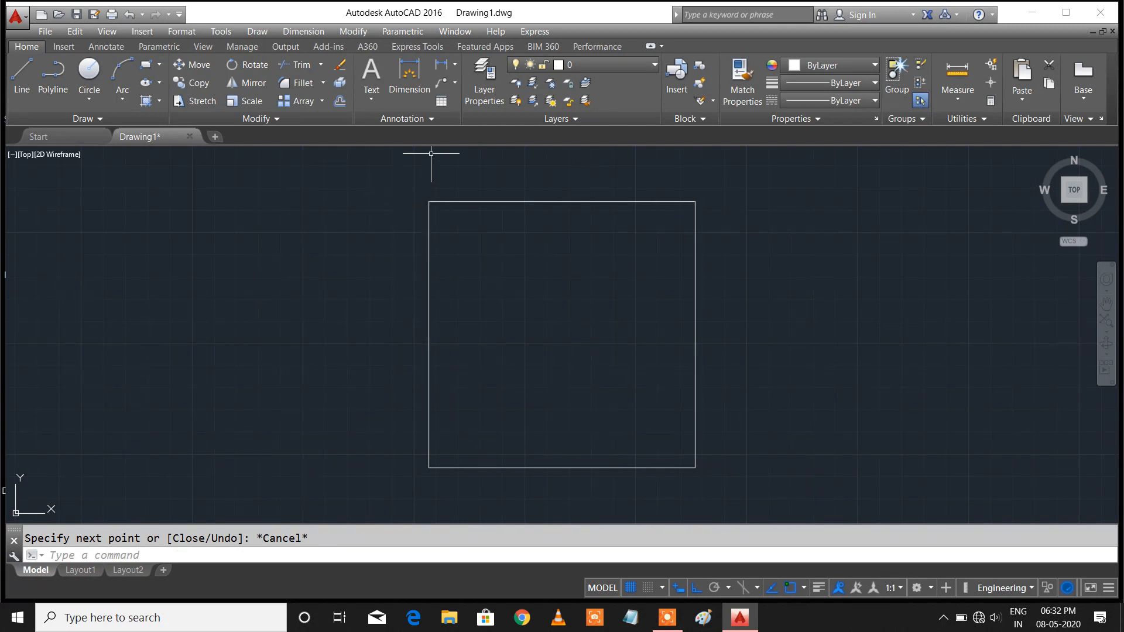
Dimension the square's left side between its upper and lower corners, placing the dimension line outside to the left
left_click(412, 71)
left_click(429, 201)
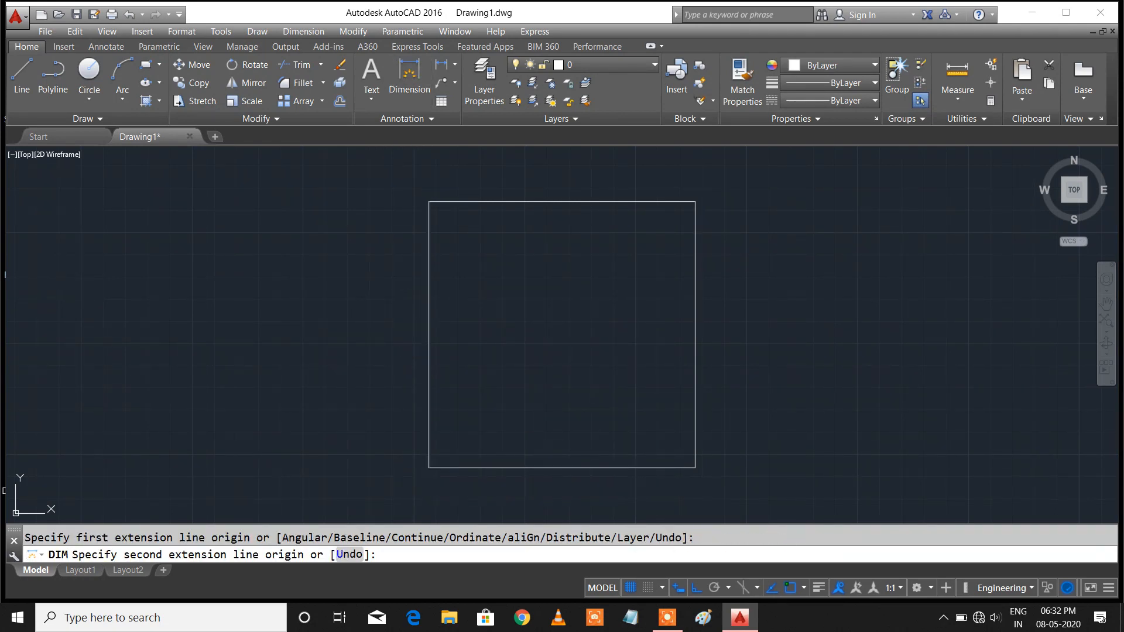
left_click(429, 467)
left_click(303, 411)
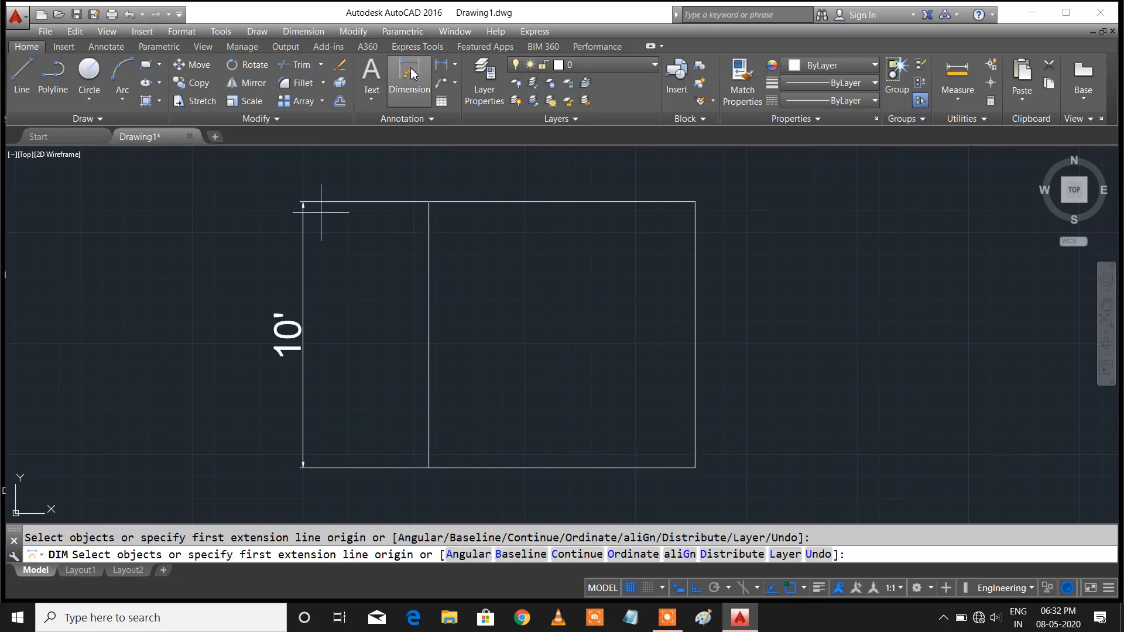
Dimension the square's upper side from corner to corner, place the dimension above it, and end the Dimension command
left_click(432, 58)
scroll(433, 197, "up", 7)
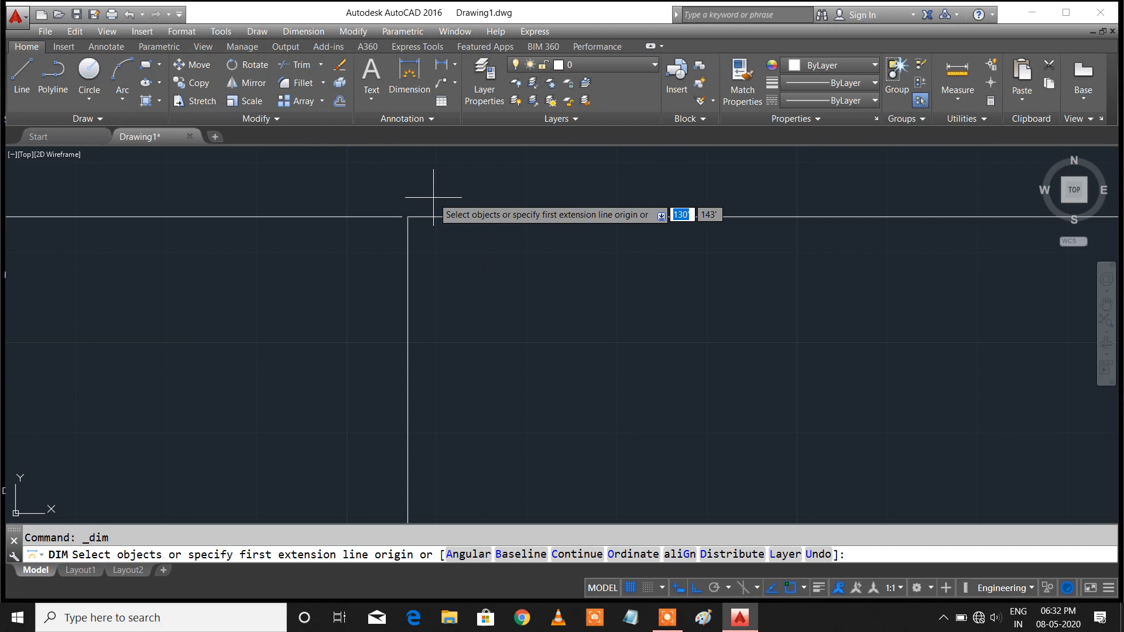
left_click(408, 216)
scroll(170, 265, "down", 5)
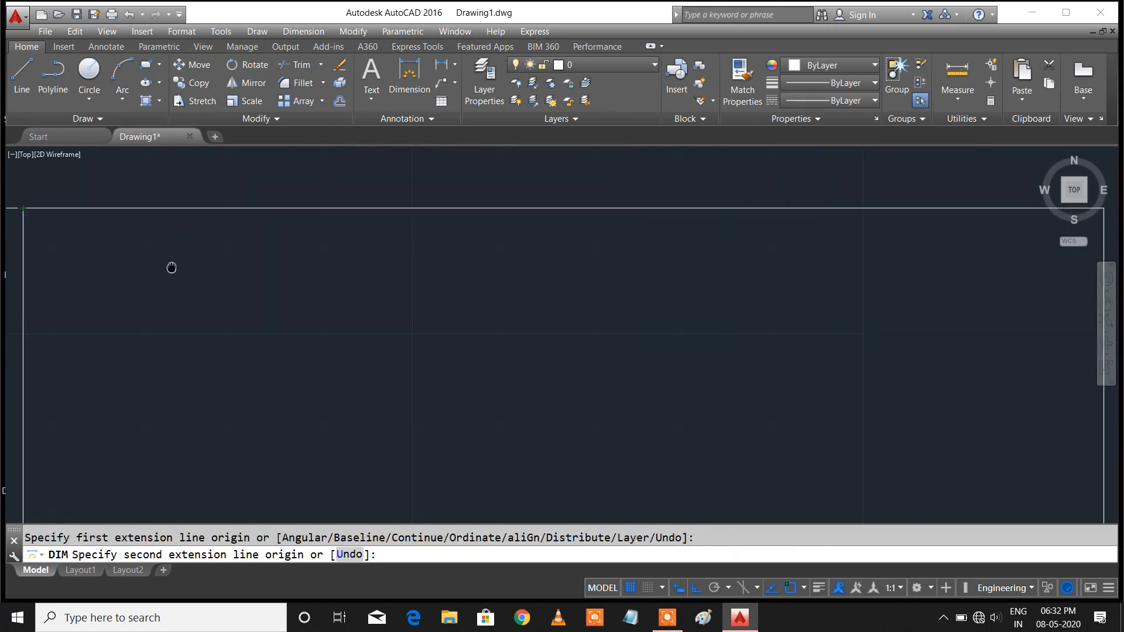
scroll(233, 257, "up", 6)
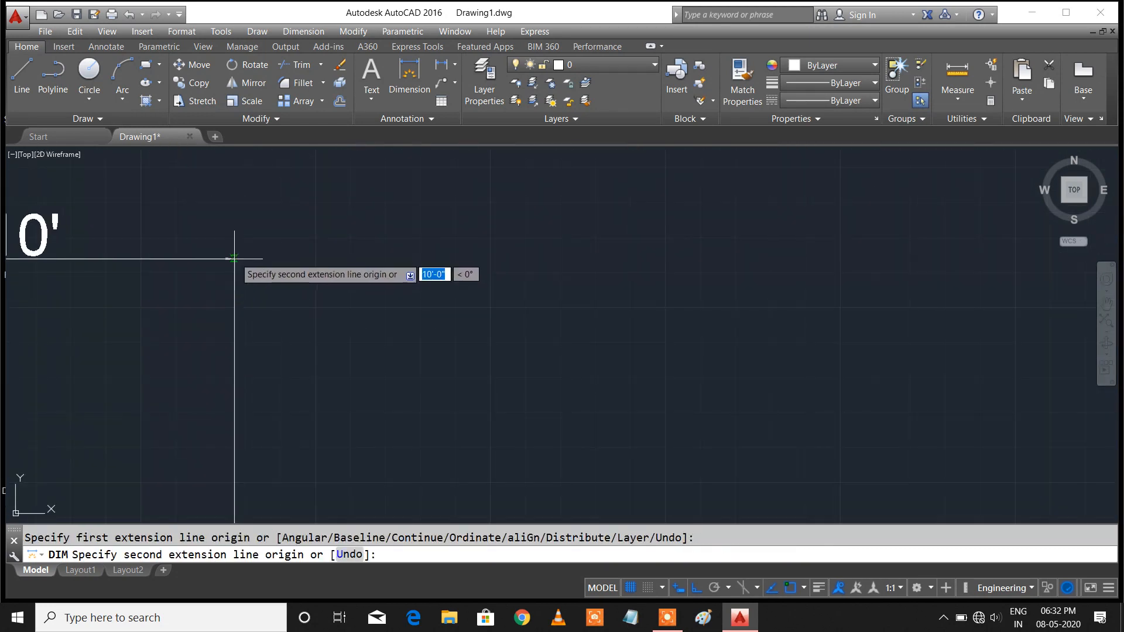
left_click(234, 259)
middle_click_drag(236, 243, 407, 264)
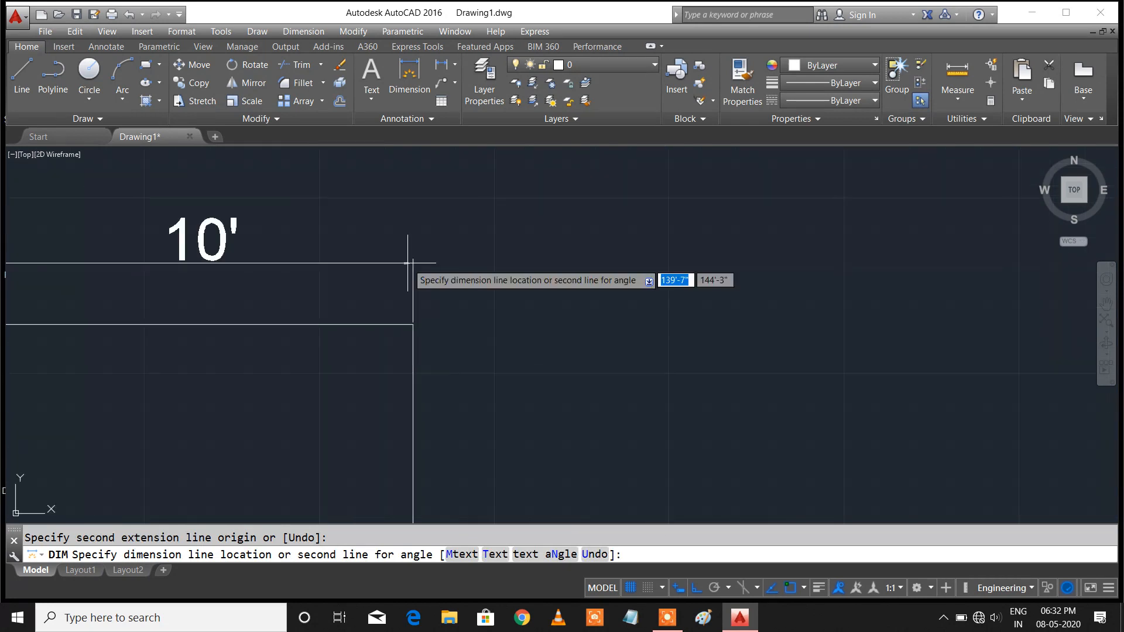
left_click(373, 212)
scroll(416, 287, "down", 6)
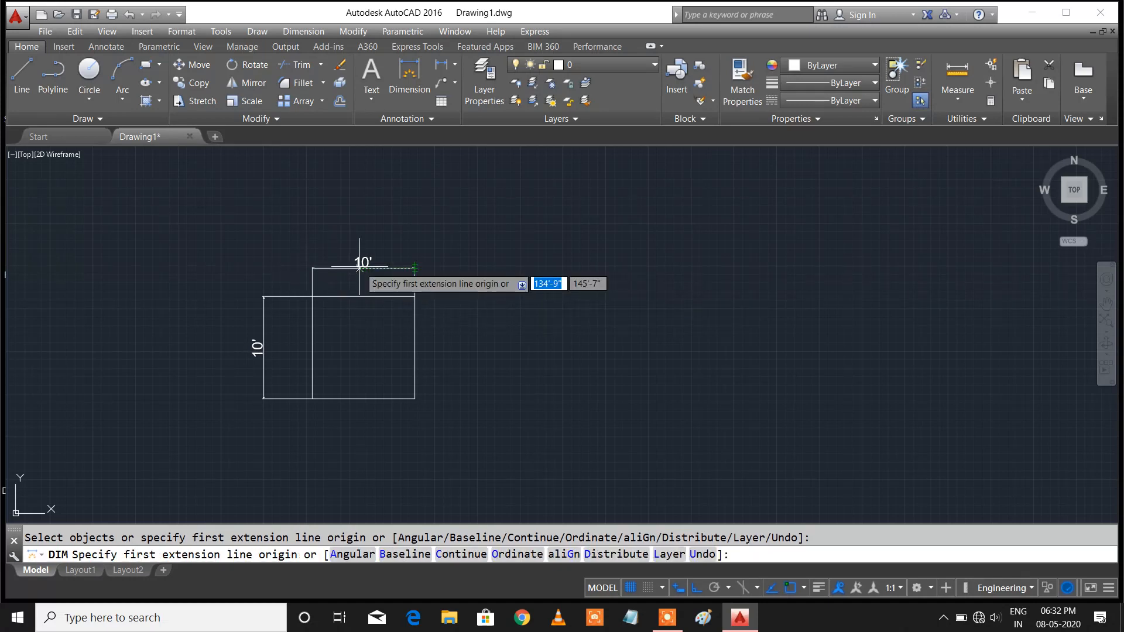
key("Escape")
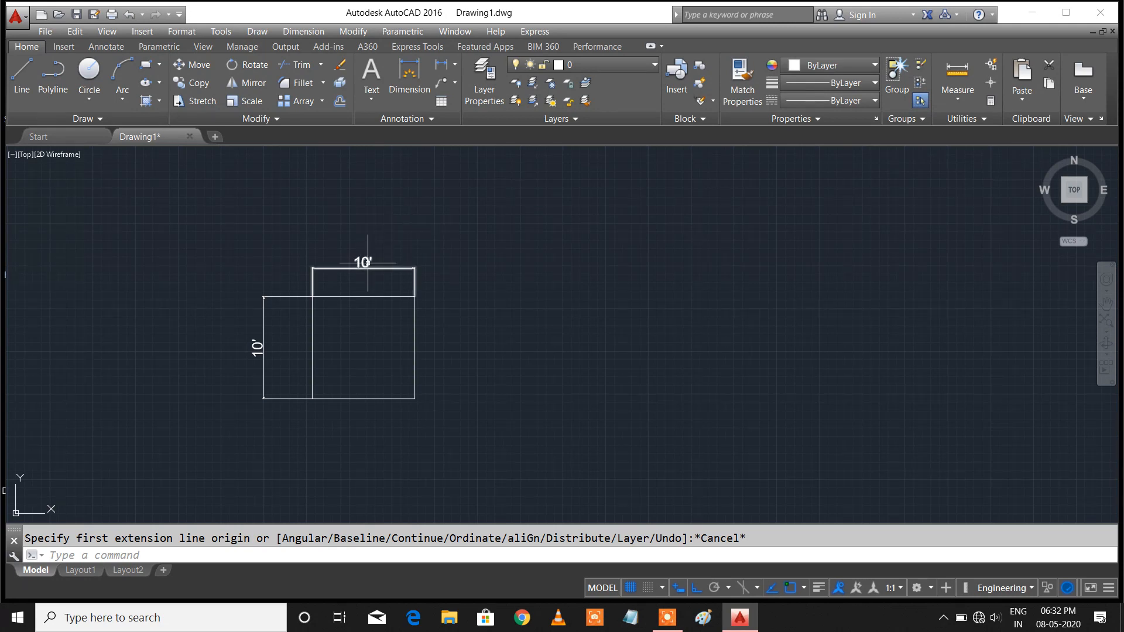
Delete the dimensions above and to the left of the square
left_click(368, 265)
key("Delete")
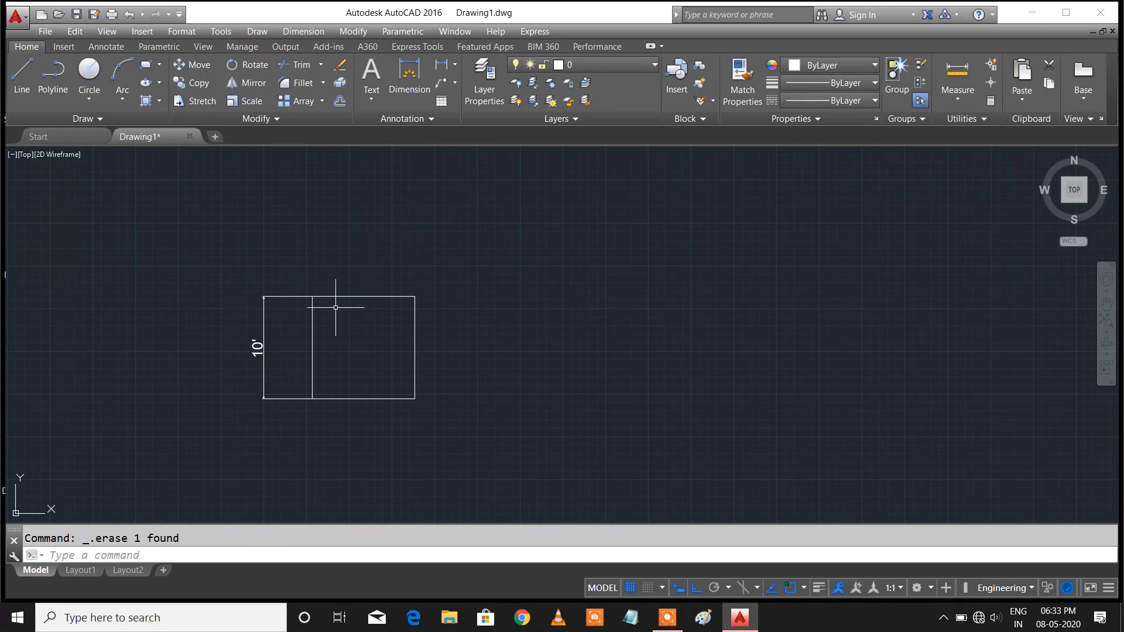
left_click(262, 346)
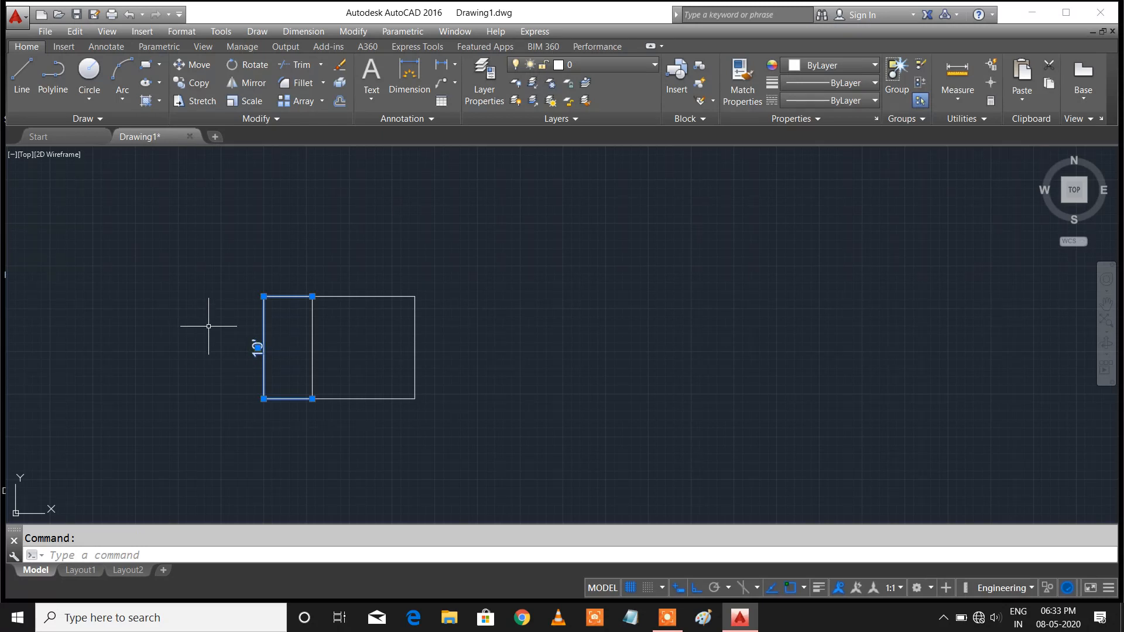
key("Delete")
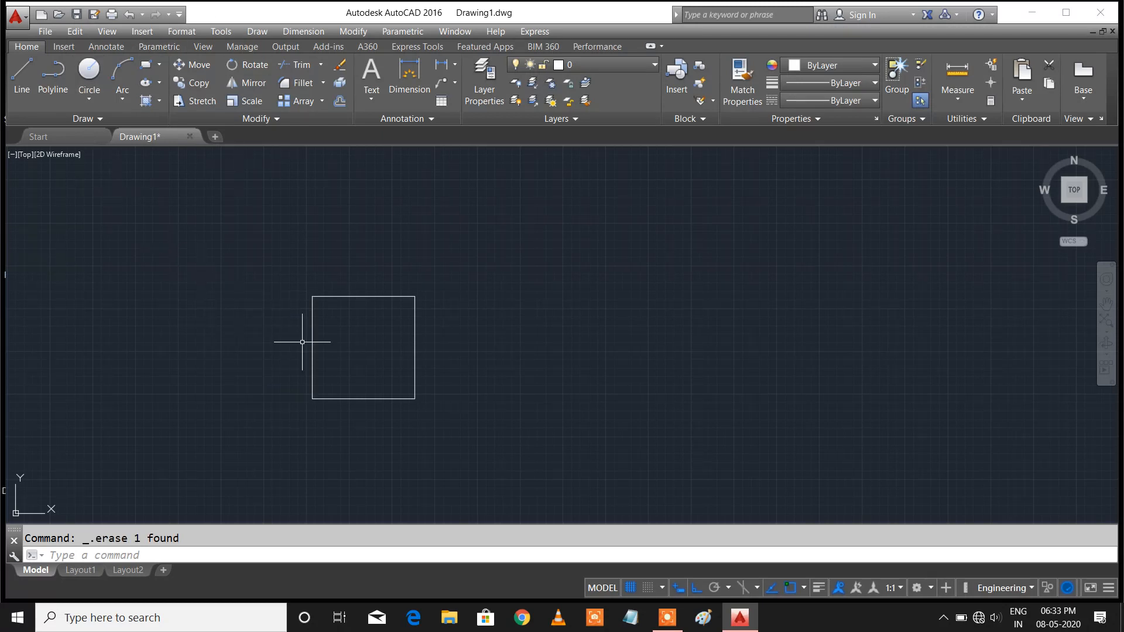
Start a line at the square's upper-right corner and draw a 5" segment straight up for the outer outline's offset
scroll(369, 341, "up", 1)
mouse_move(369, 341)
middle_mouse_down()
mouse_move(384, 314)
mouse_move(380, 345)
middle_mouse_up()
scroll(386, 314, "up", 1)
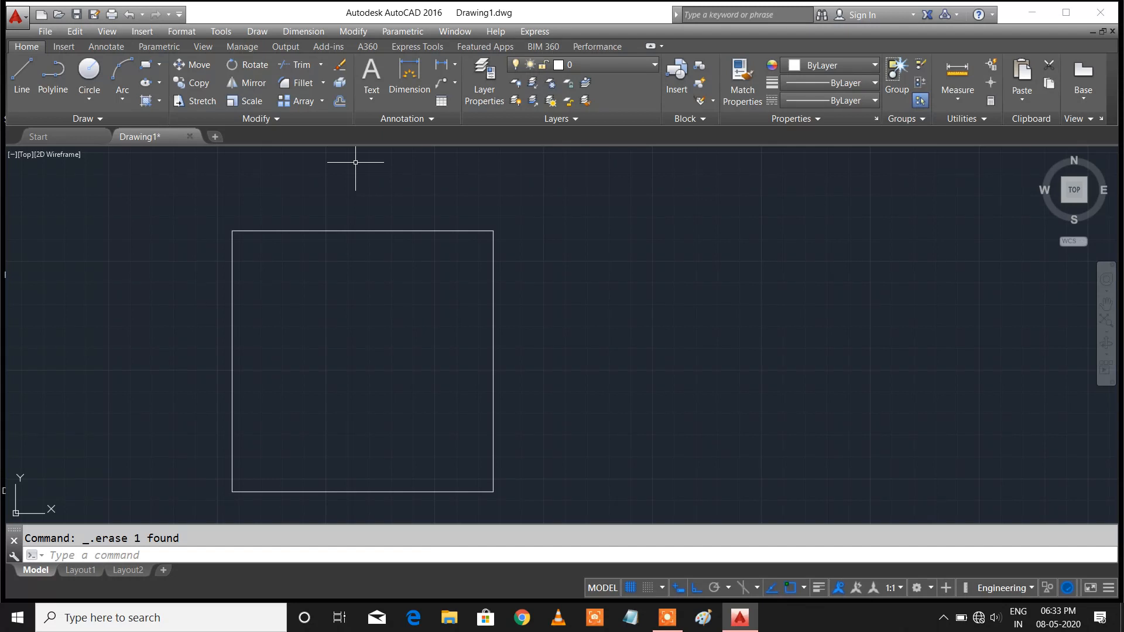
left_click(27, 89)
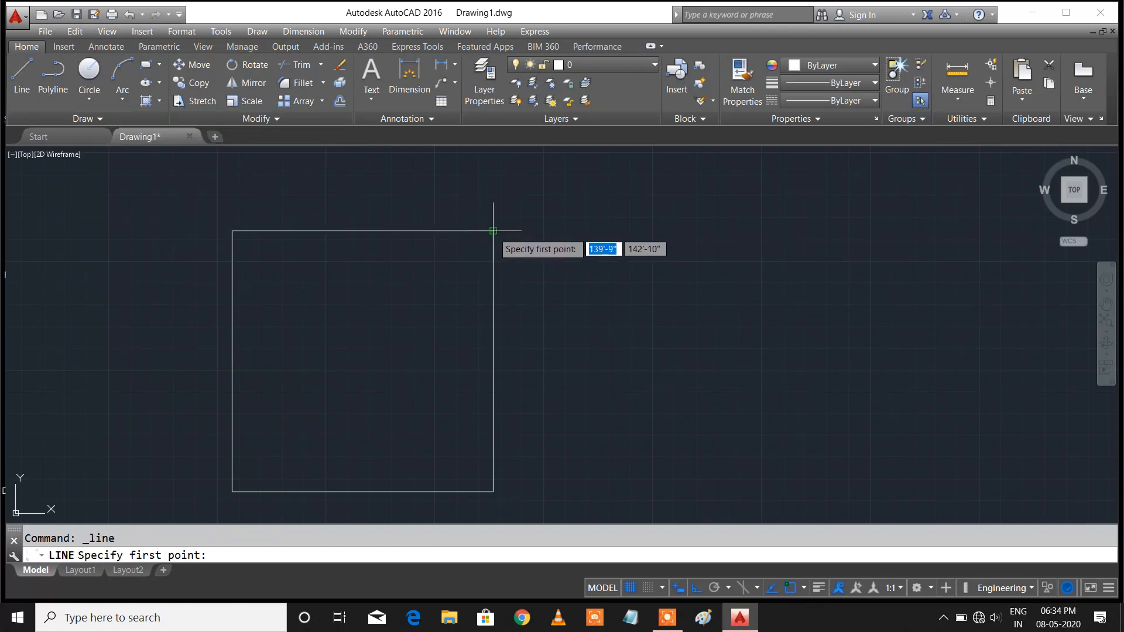
scroll(493, 232, "up", 4)
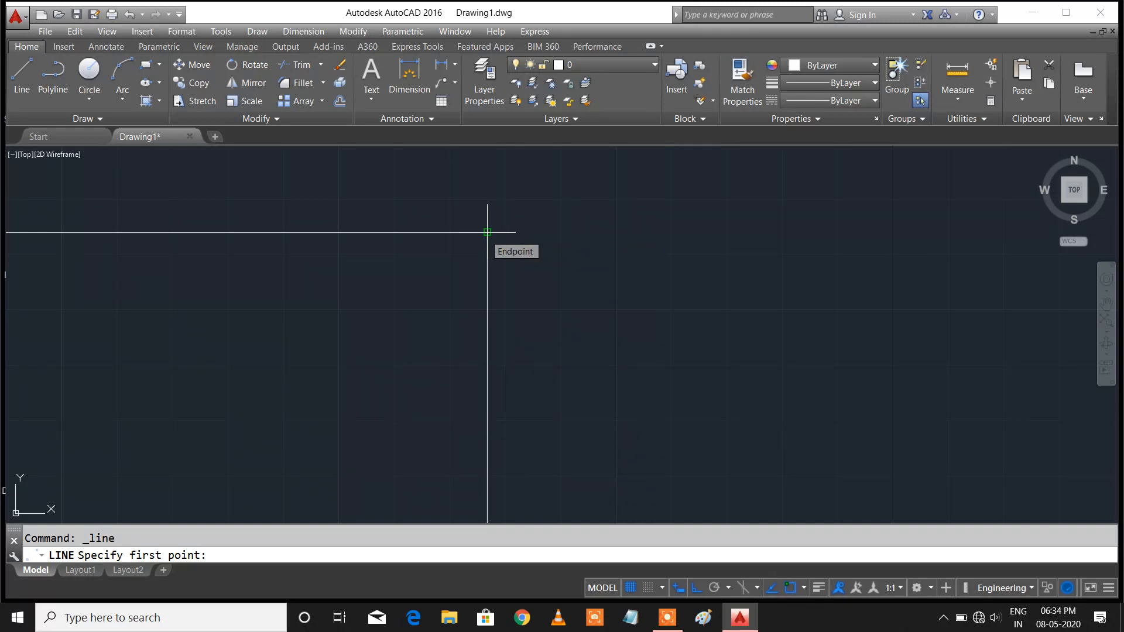
scroll(487, 233, "up", 1)
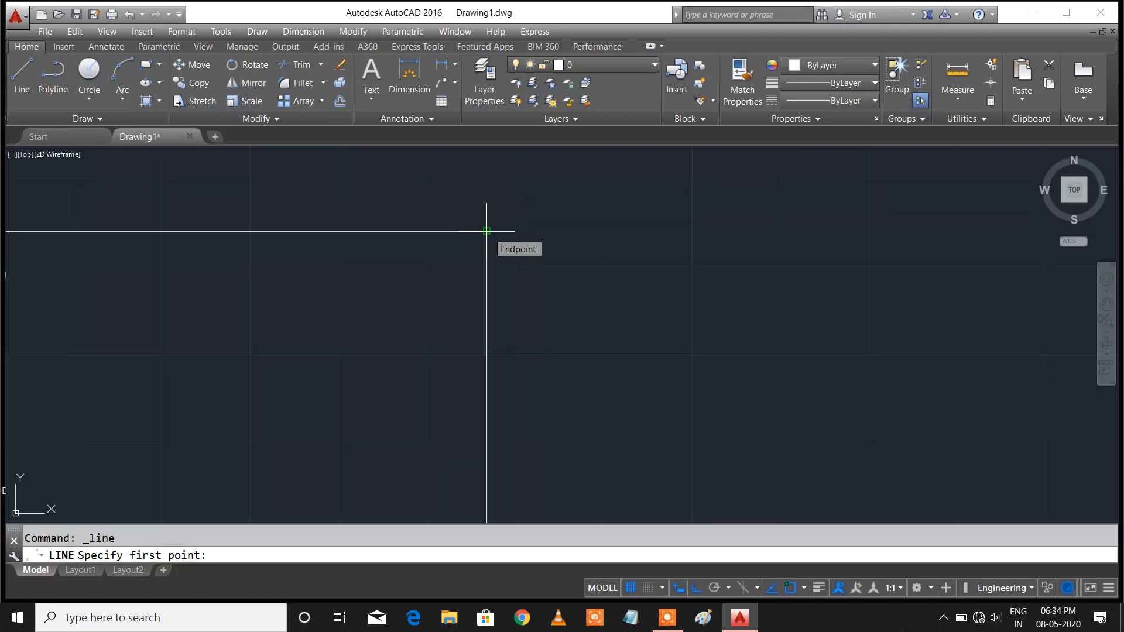
left_click(486, 231)
scroll(460, 190, "down", 5)
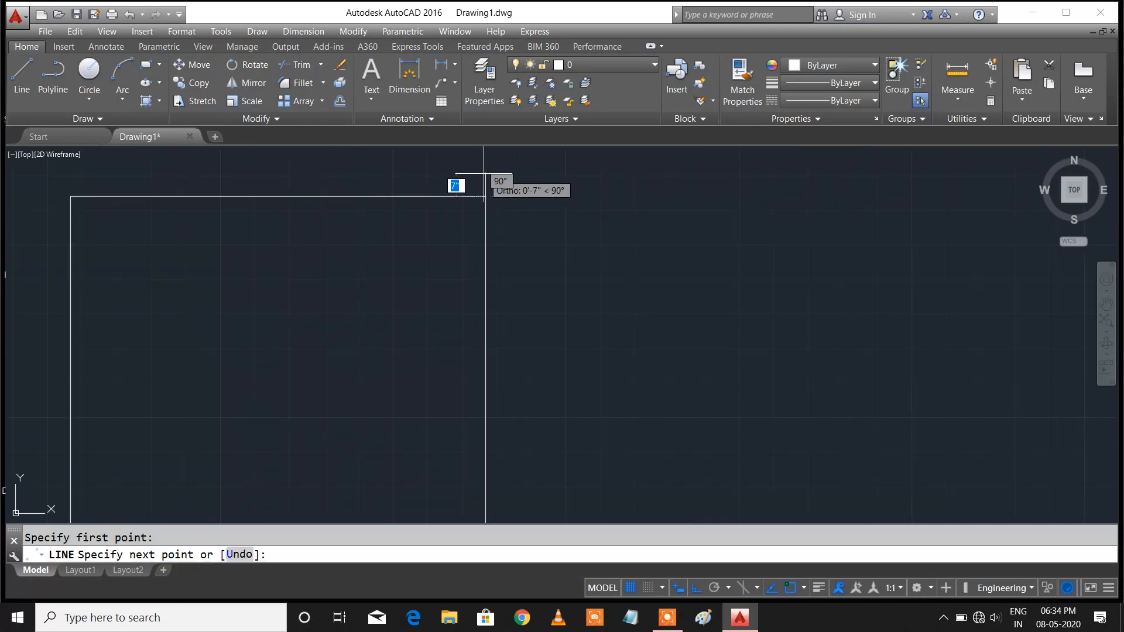
middle_click_drag(484, 175, 545, 241)
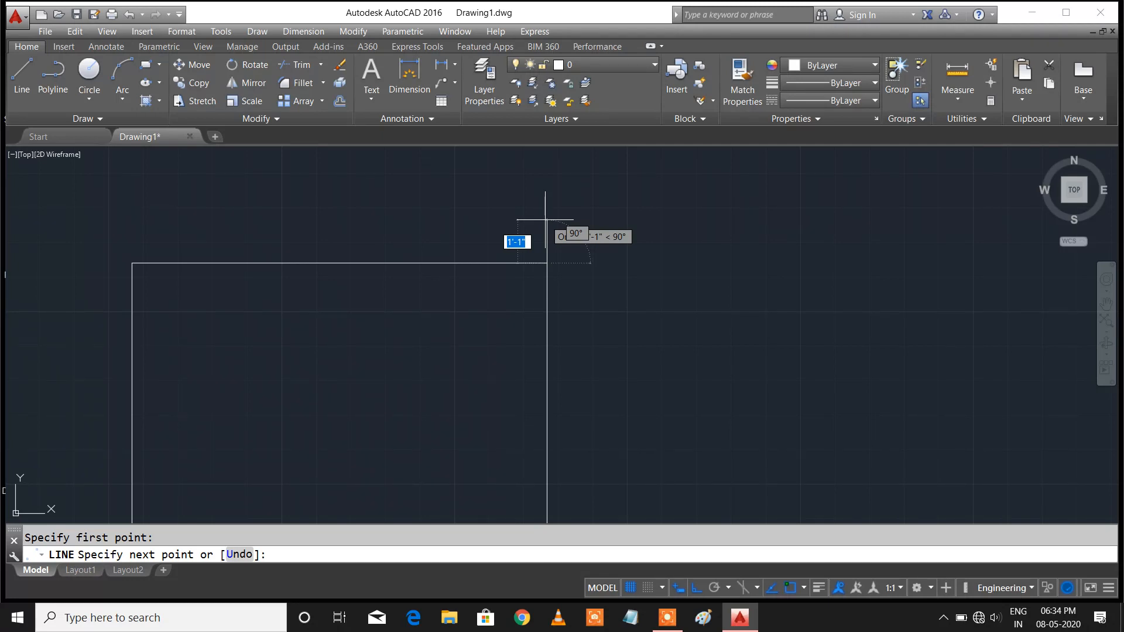
type("5")
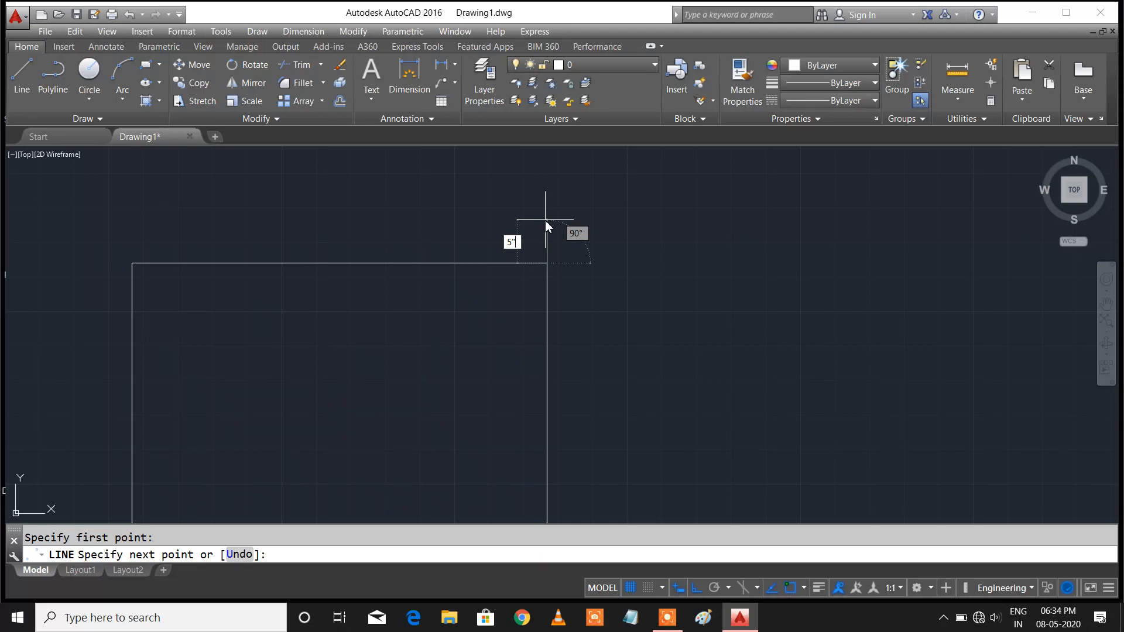
key("Return")
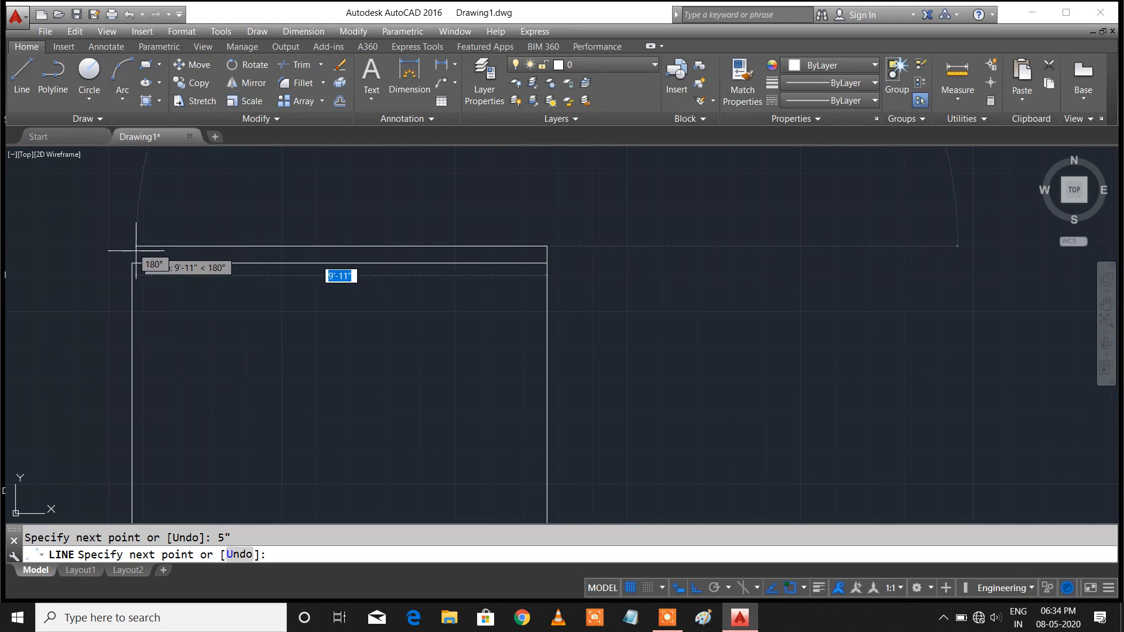
Continue the line 10'5" to the left, parallel to the square's upper side
scroll(139, 254, "down", 2)
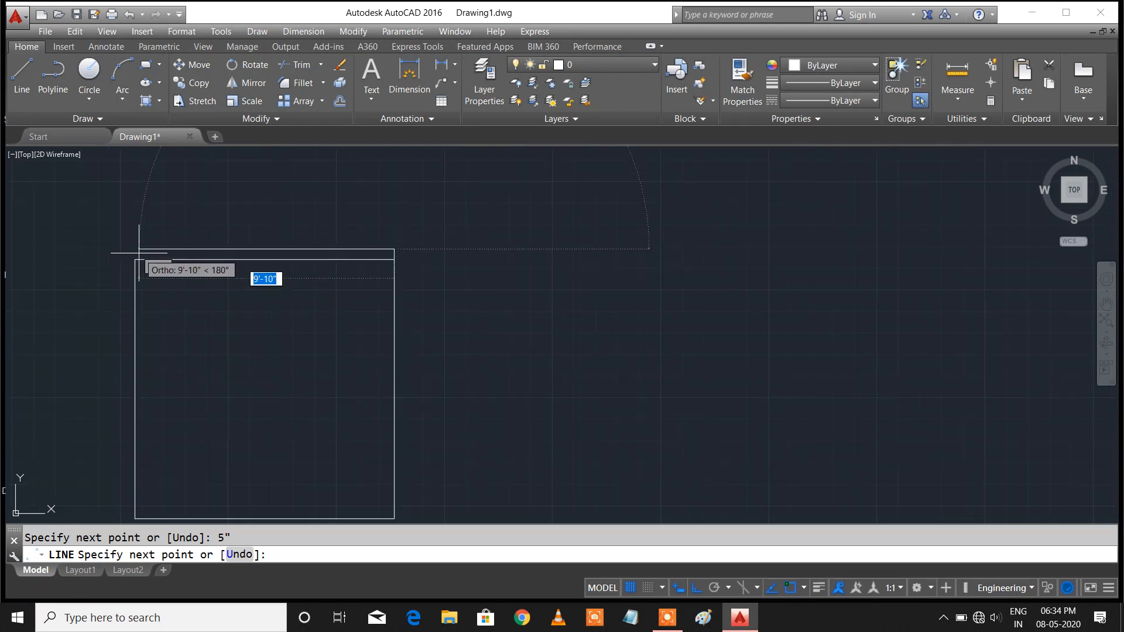
middle_click_drag(139, 254, 332, 234)
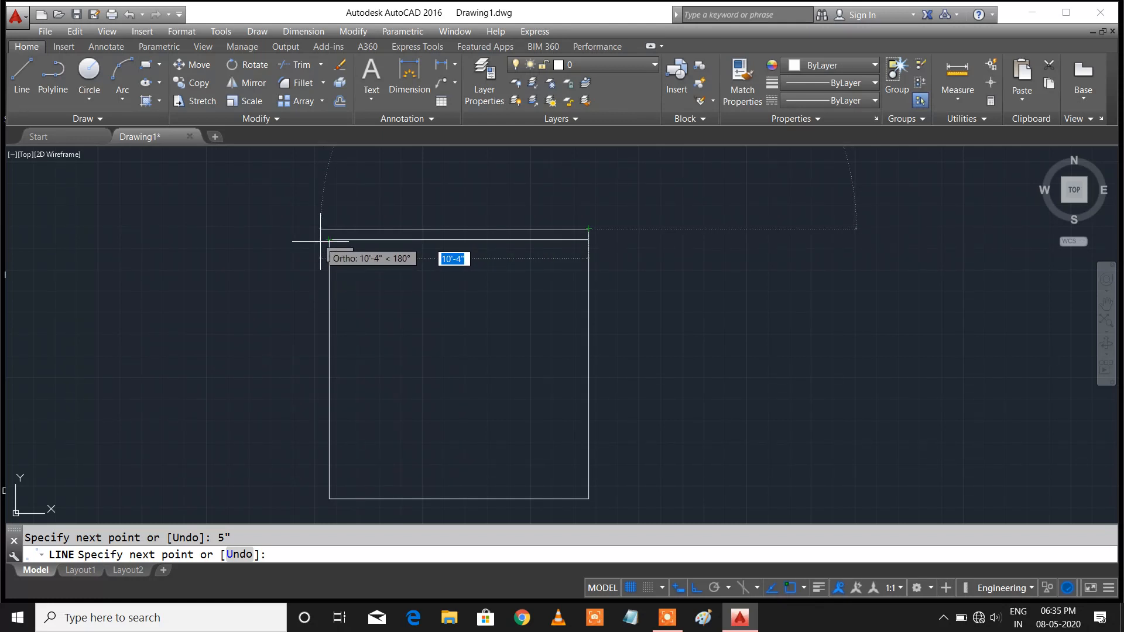
type("10")
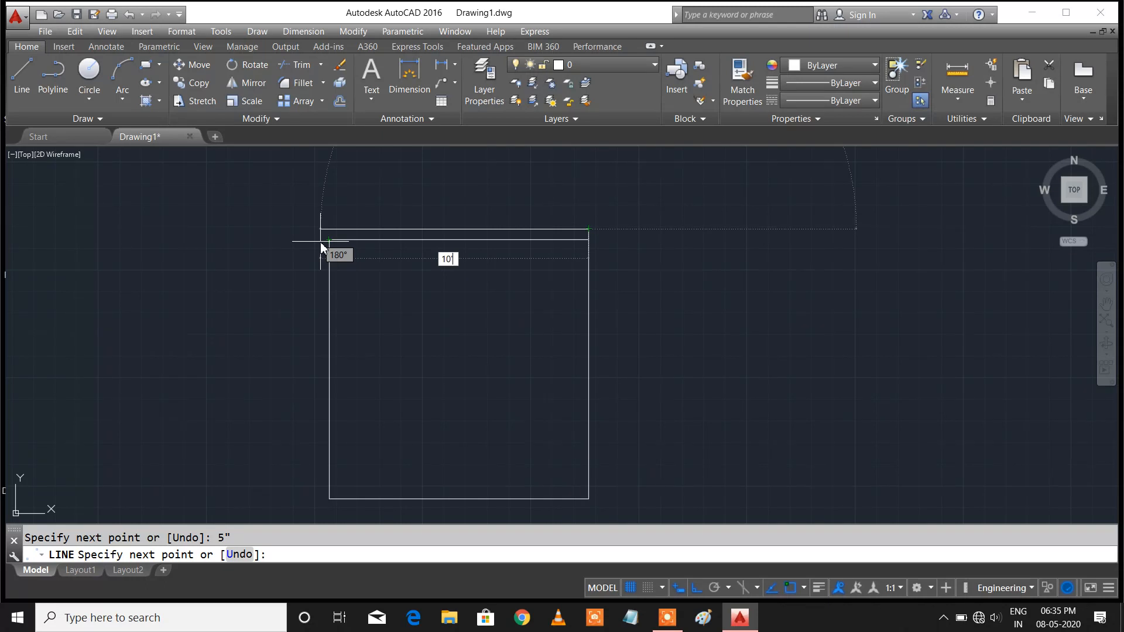
type("'5\"")
key("Return")
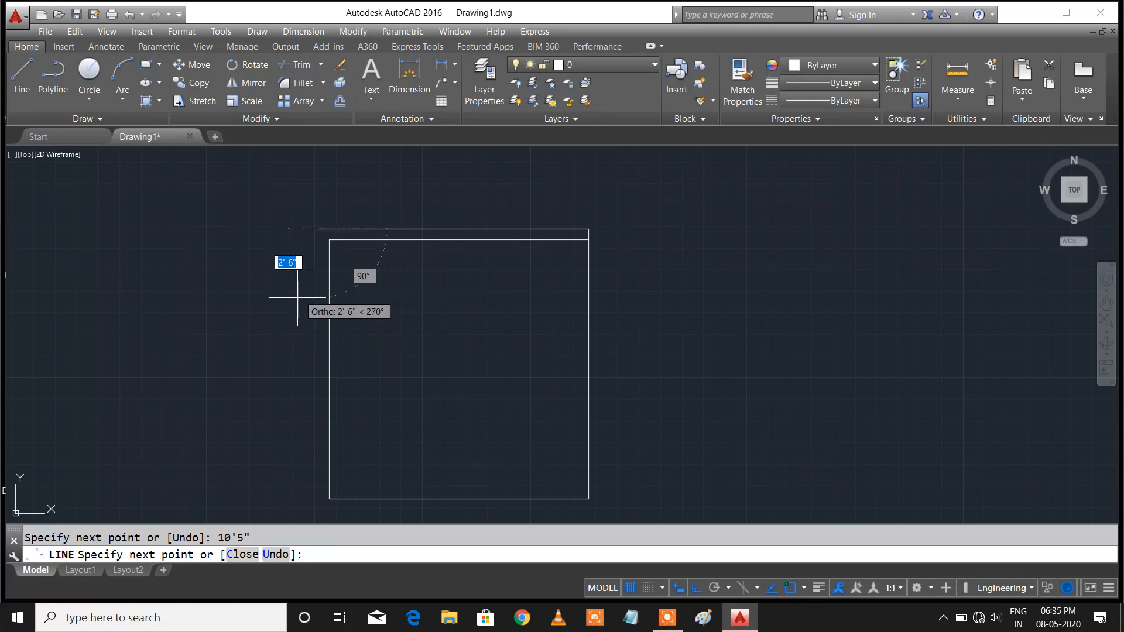
Continue the line 10'10" straight down to form the left side of the outer outline
mouse_move(297, 463)
middle_mouse_down()
mouse_move(284, 381)
mouse_move(289, 447)
middle_mouse_up()
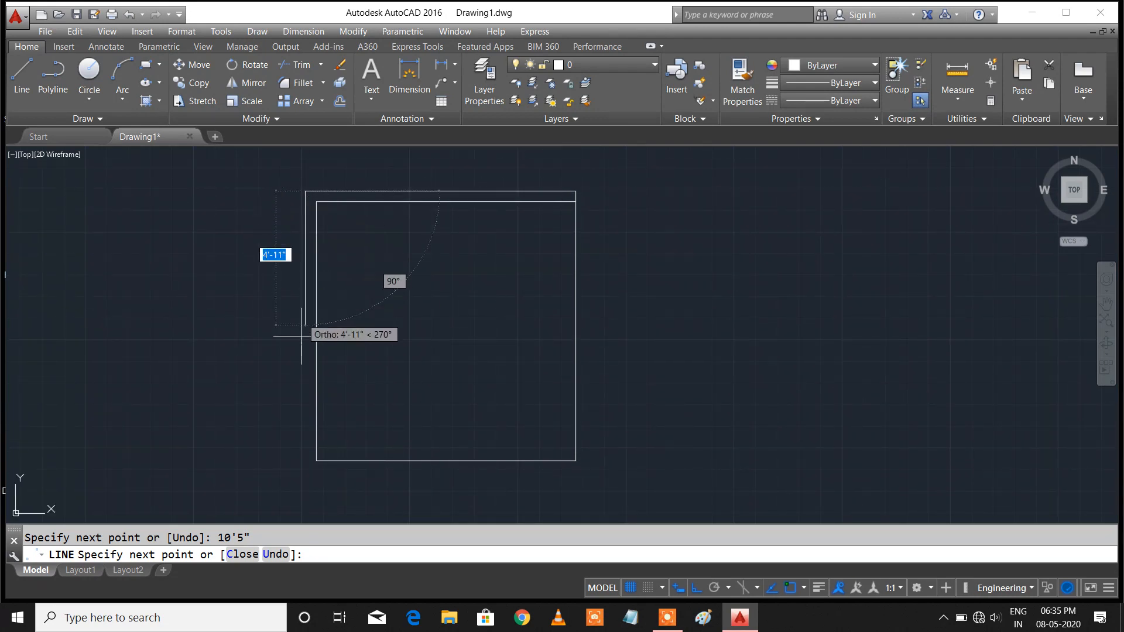
mouse_move(292, 453)
middle_mouse_down()
mouse_move(291, 399)
mouse_move(291, 442)
middle_mouse_up()
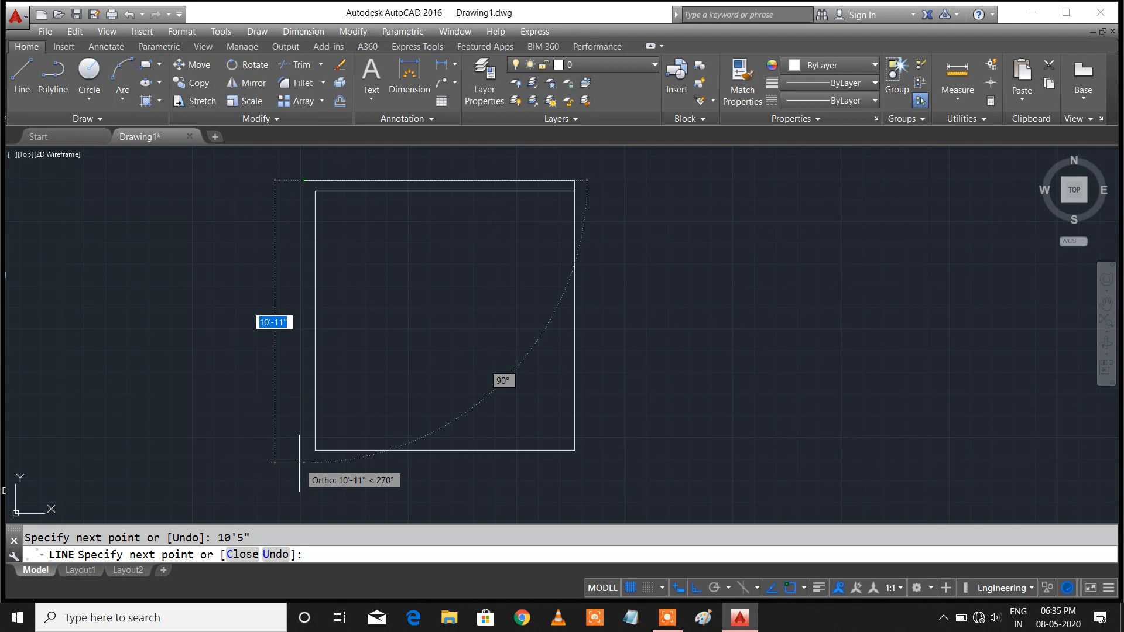
type("10")
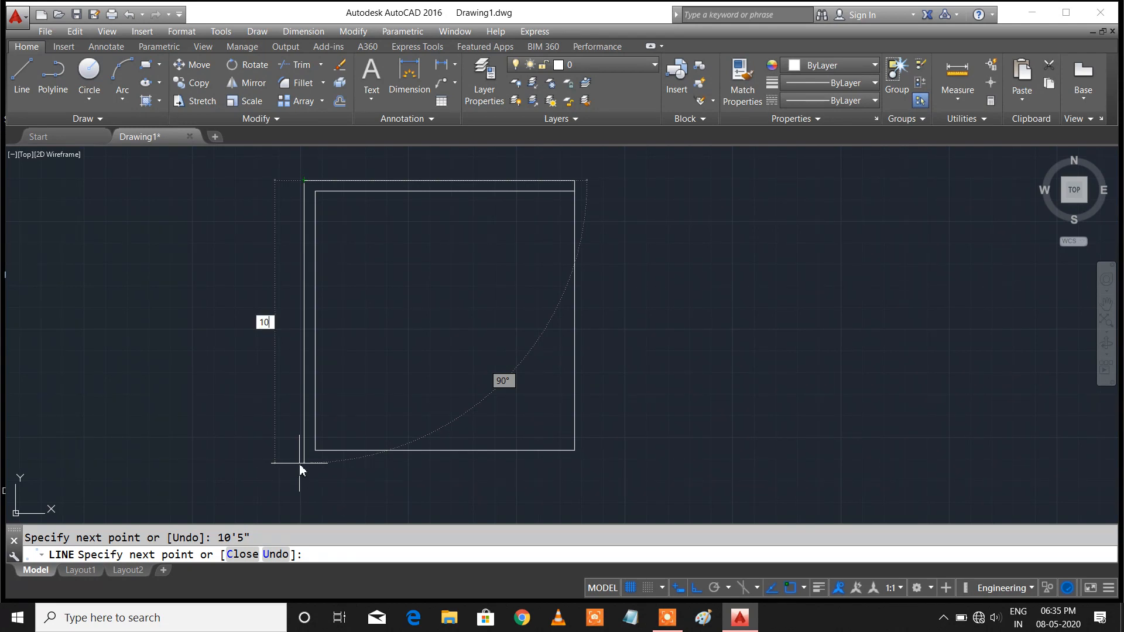
type("'10\"")
key("Return")
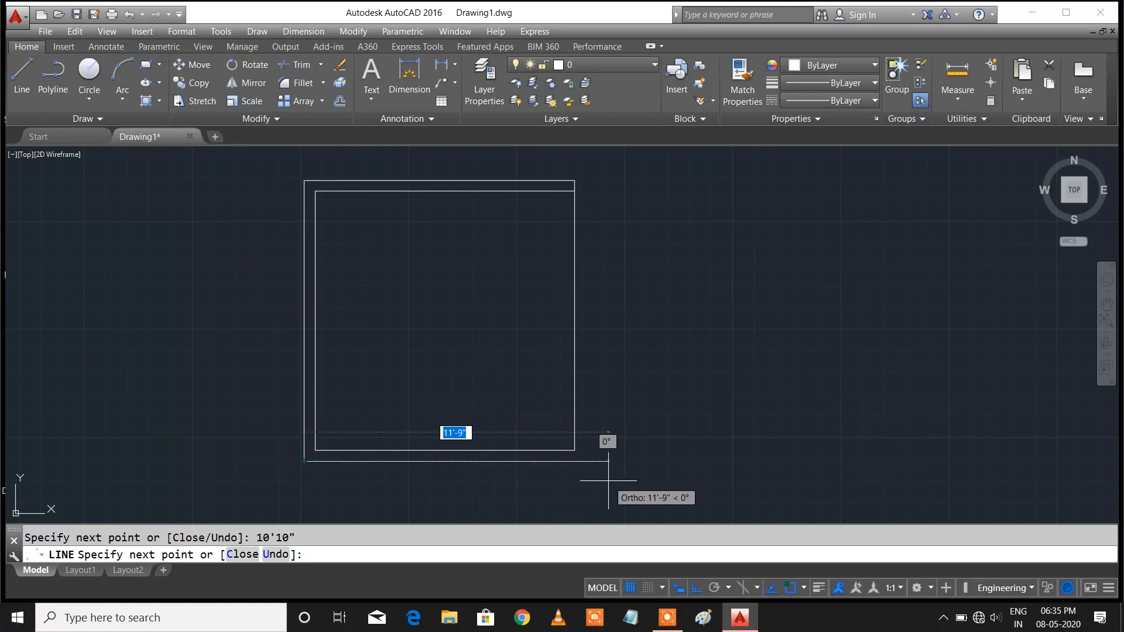
Continue the line 10'10" to the right and 10'10" up to form the outer outline's lower and right sides
type("101")
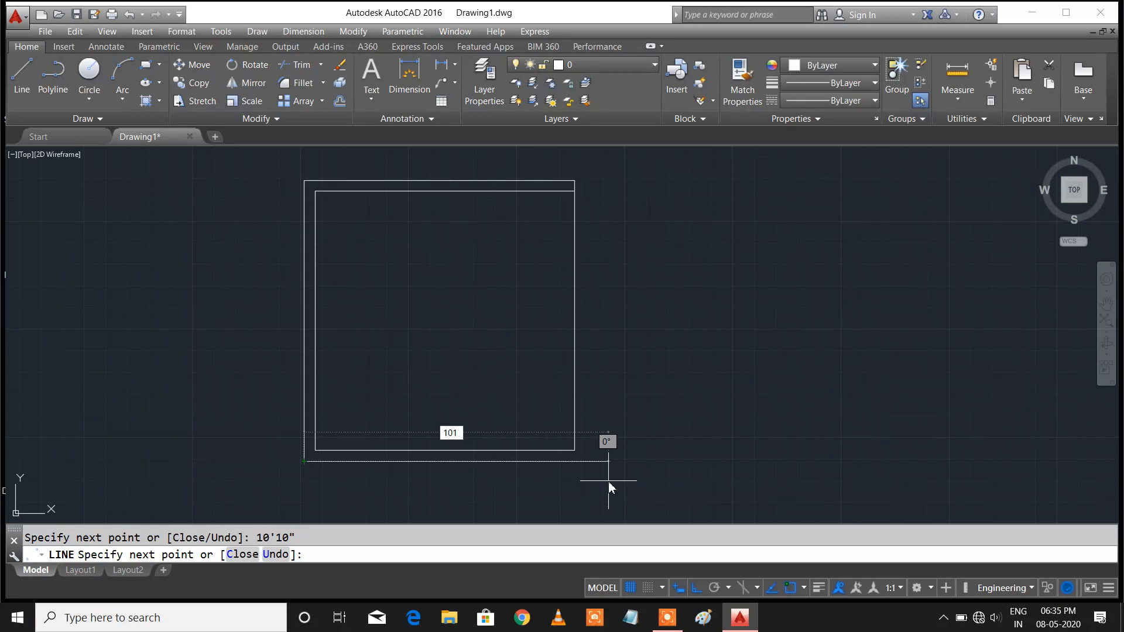
key("BackSpace")
type("'10")
type("\"")
key("Return")
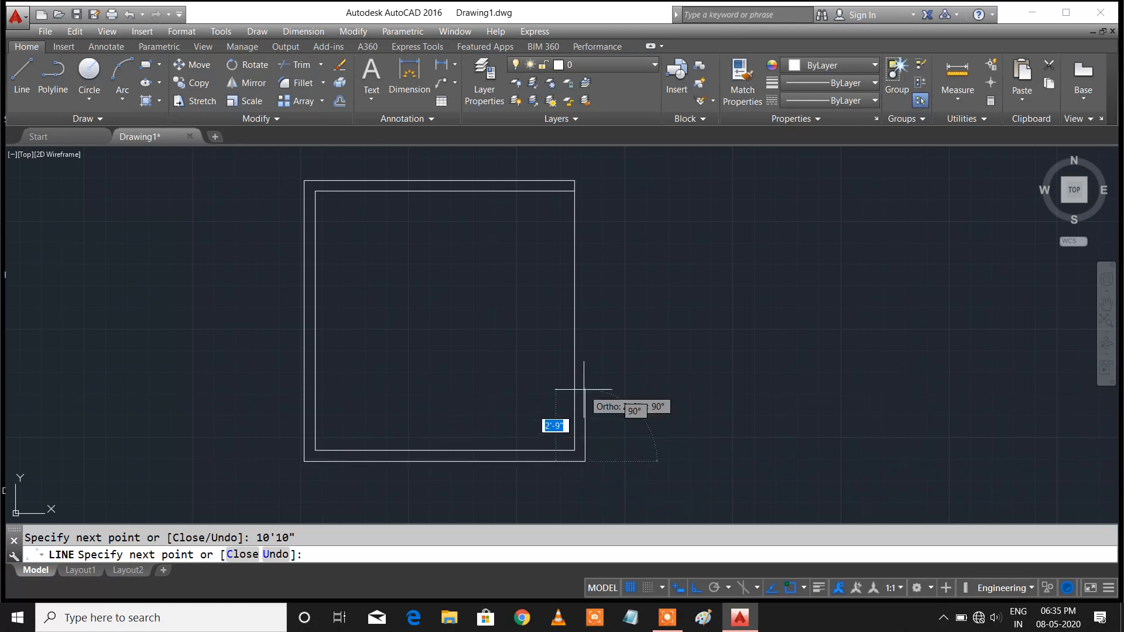
type("1")
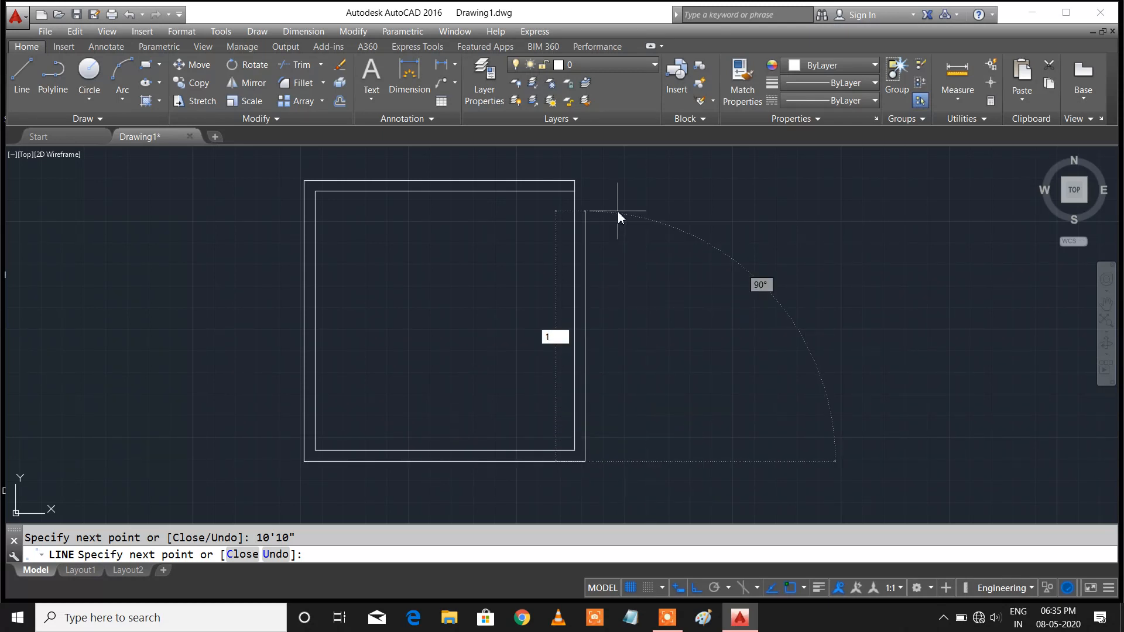
type("0'10\"")
key("Return")
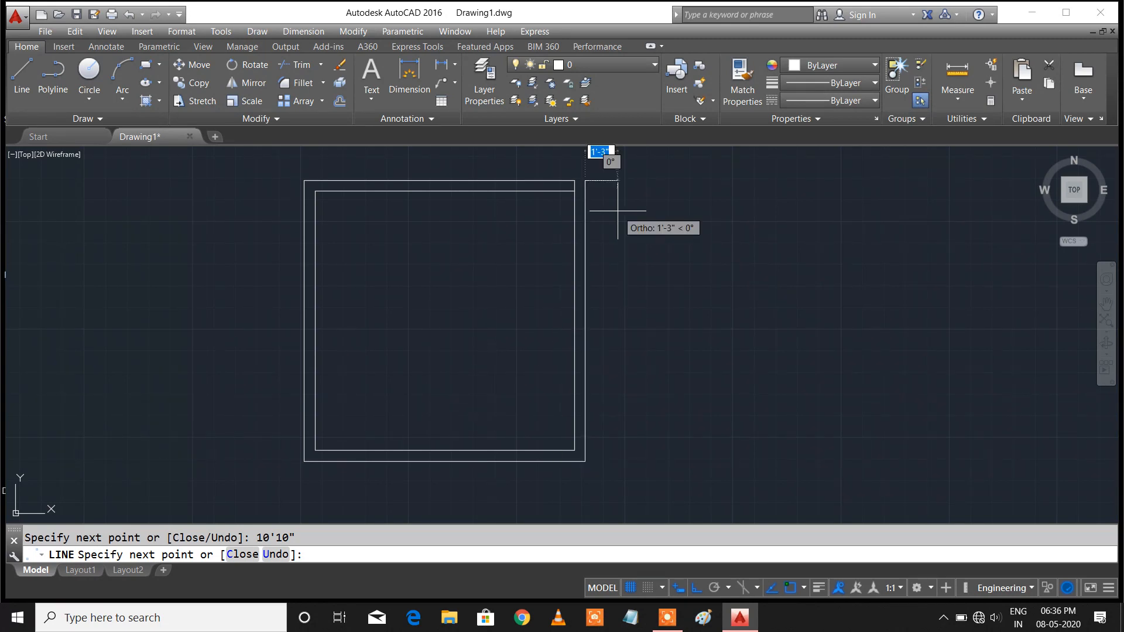
Close the outer outline by connecting its upper-right corner to the top end of the 5" segment, and end the Line command
scroll(583, 199, "up", 5)
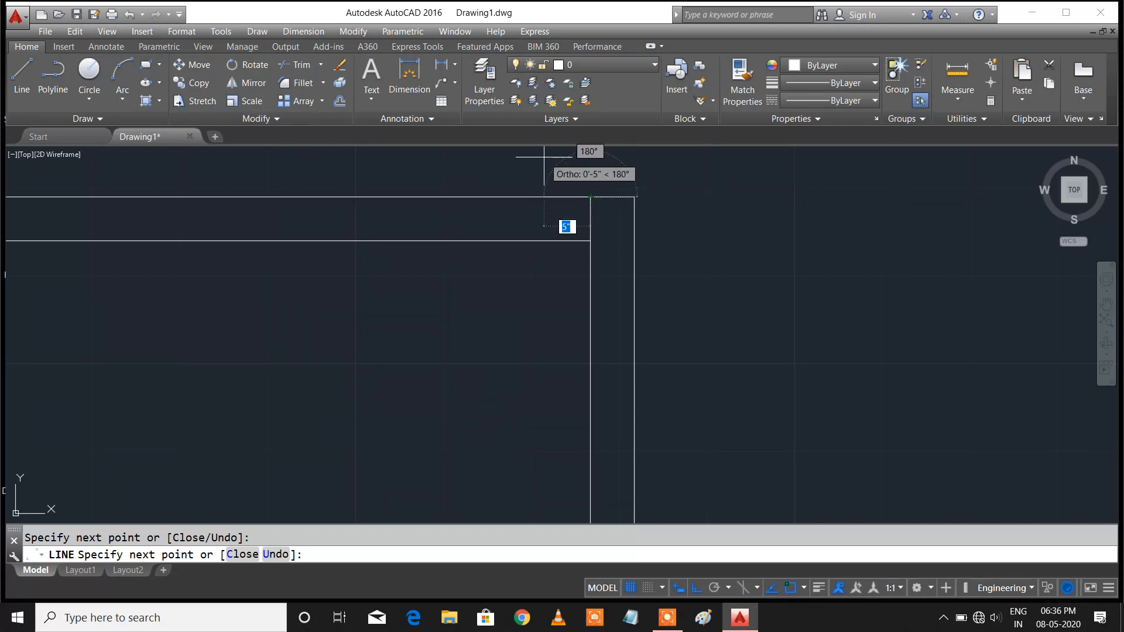
middle_click_drag(556, 175, 536, 251)
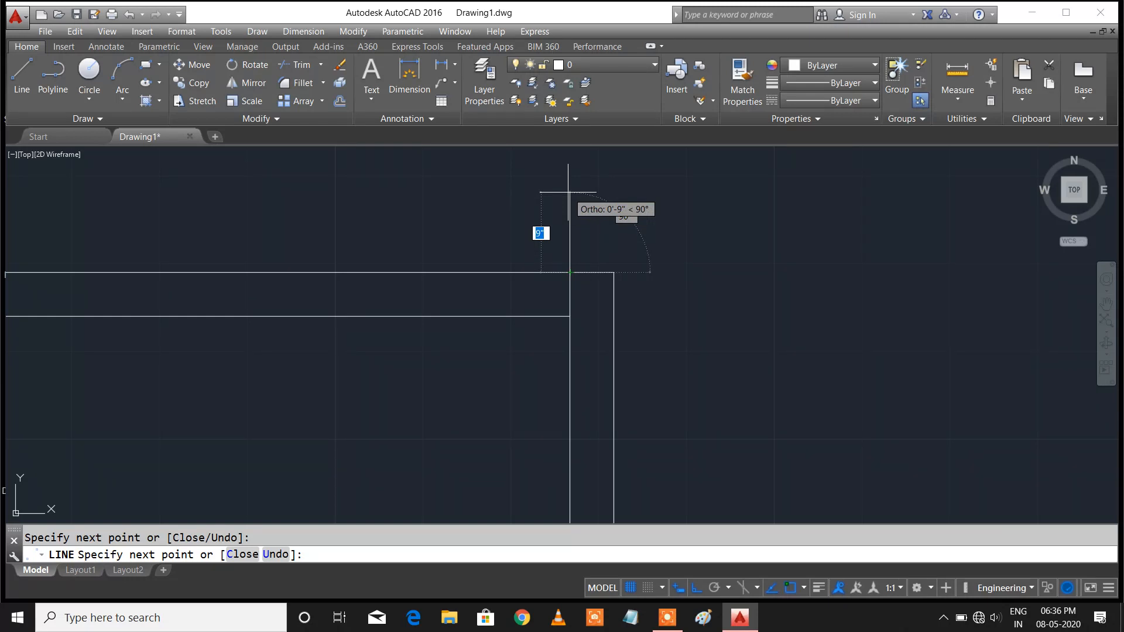
key("Escape")
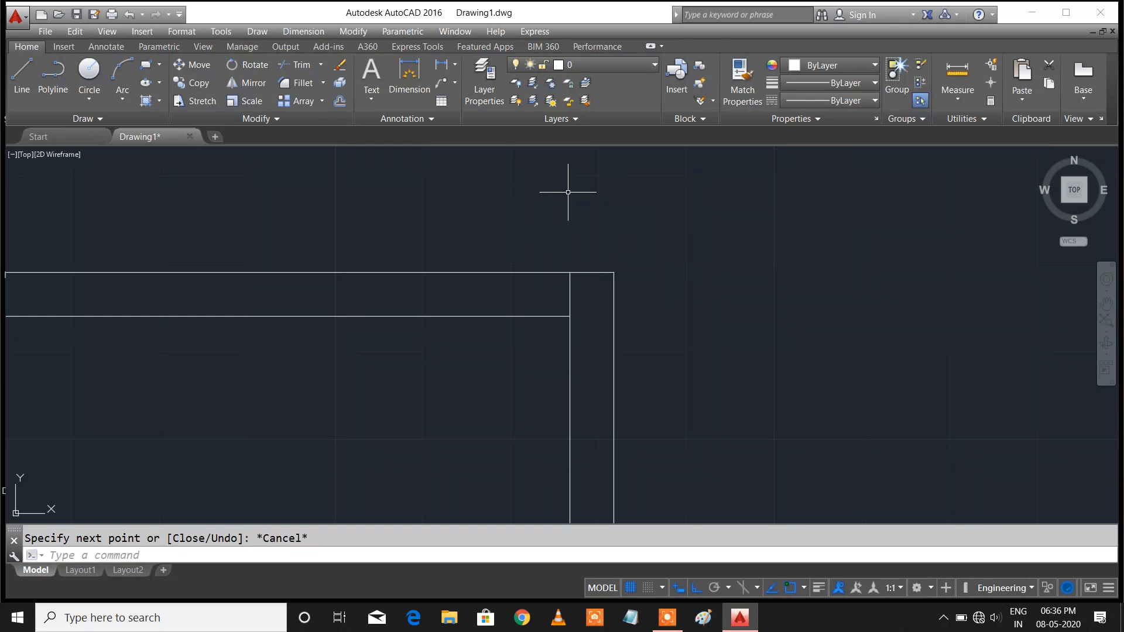
key("Escape")
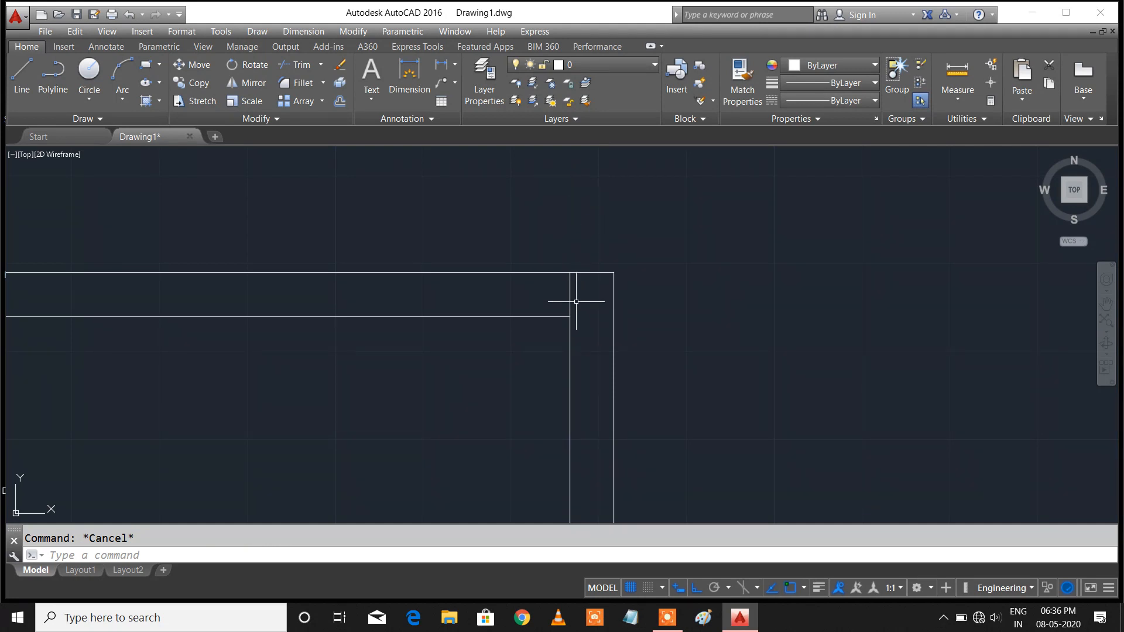
Delete the short 5" connecting line at the upper-right corner between the inner square and the outer outline
scroll(574, 197, "down", 3)
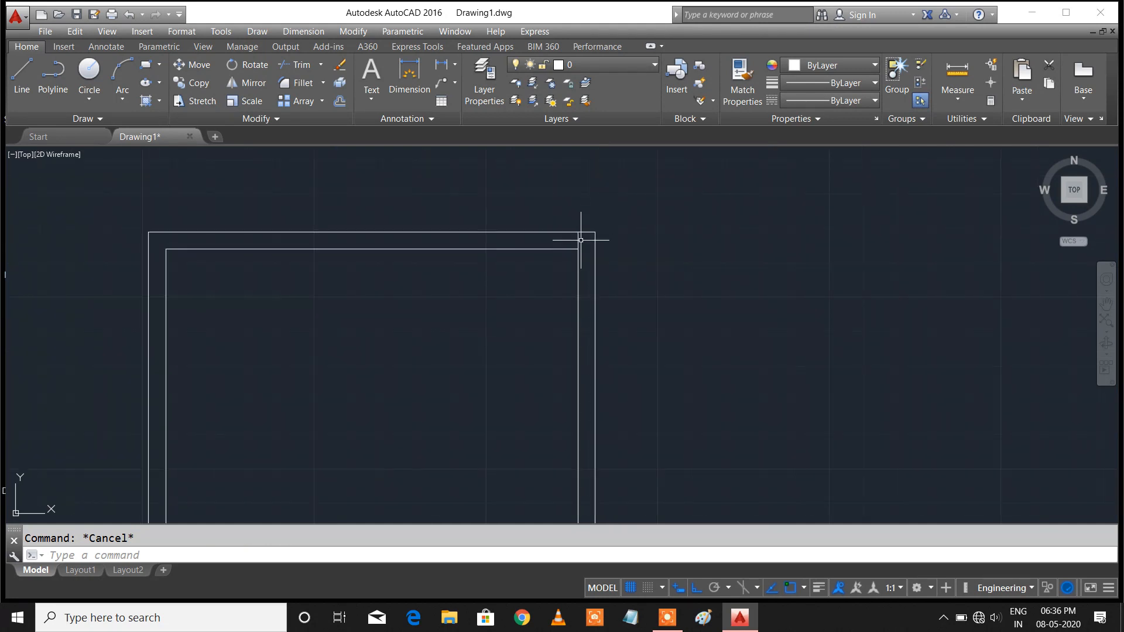
mouse_move(578, 237)
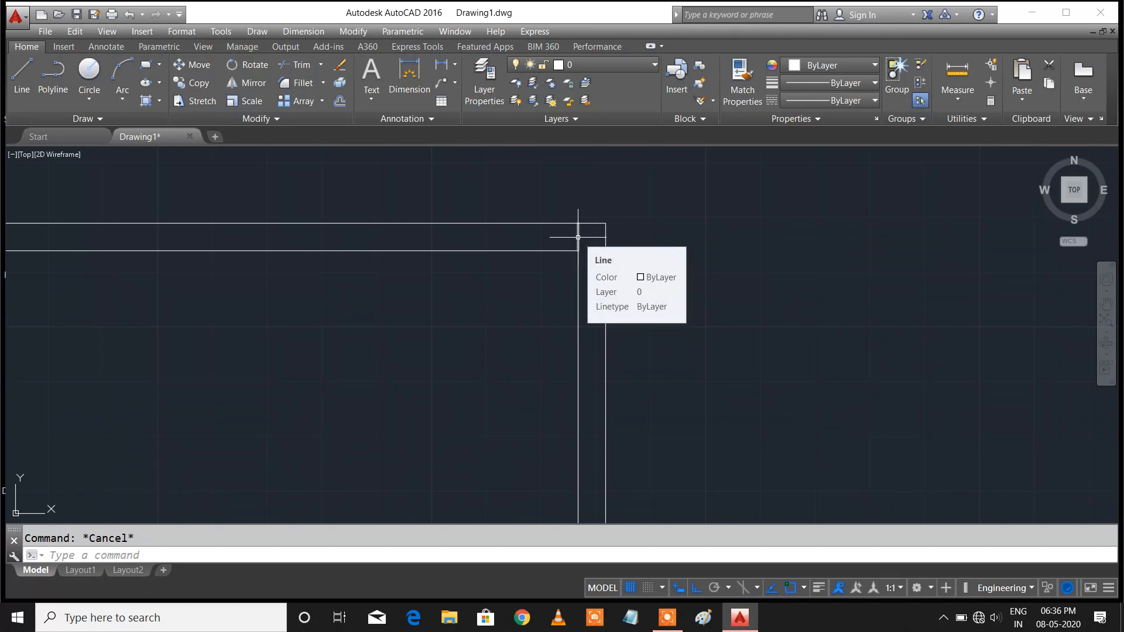
left_click(578, 237)
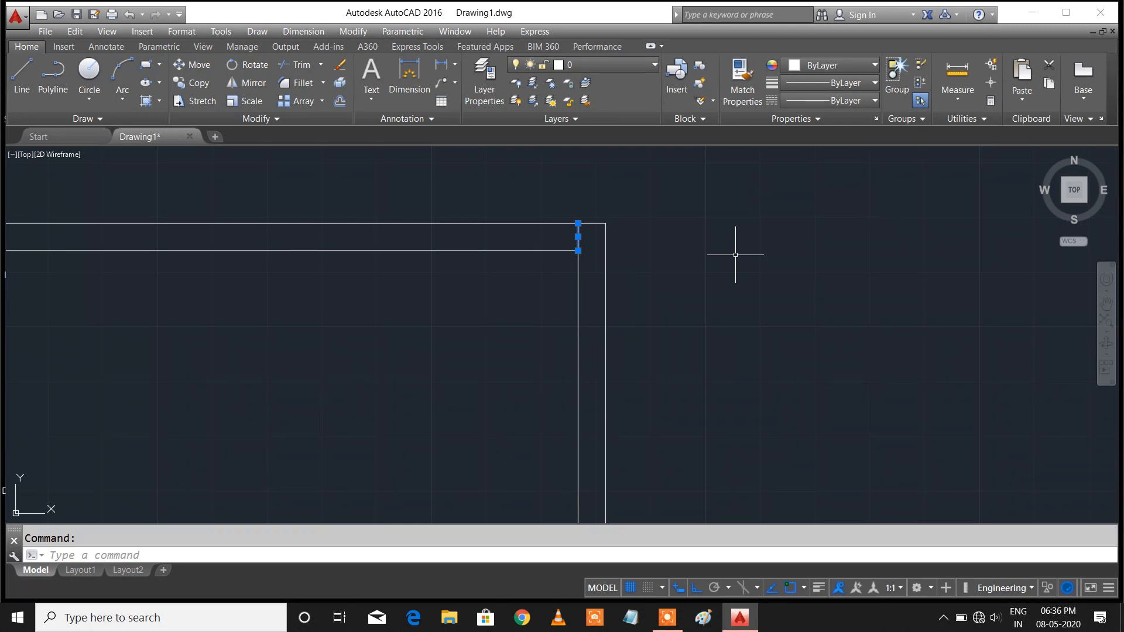
key("Delete")
scroll(345, 377, "down", 4)
middle_click_drag(346, 377, 516, 246)
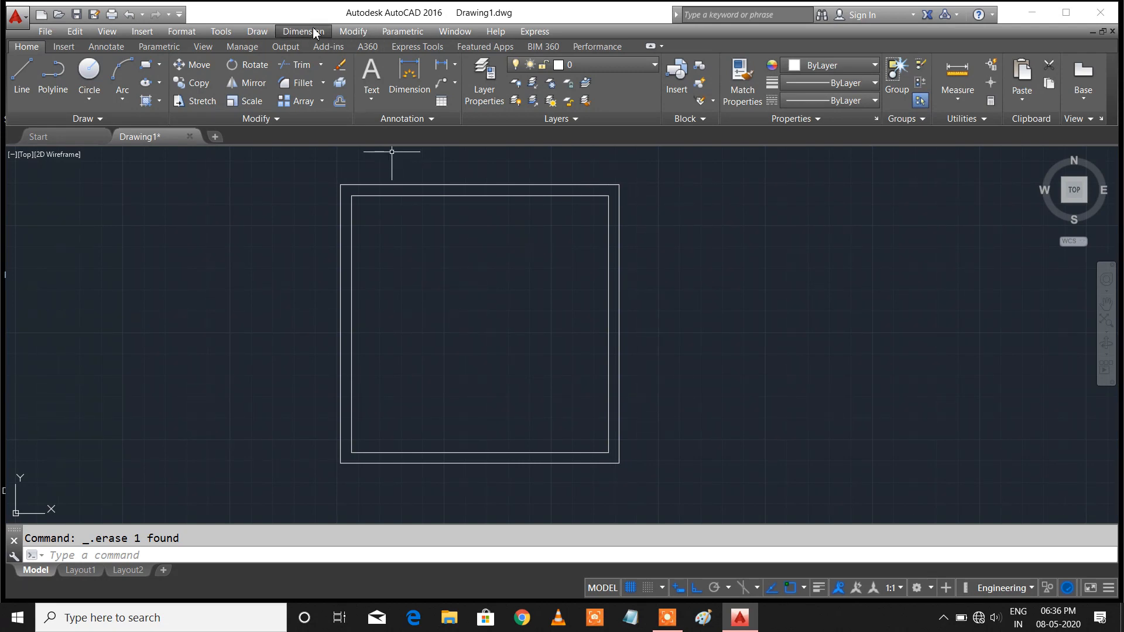
left_click(353, 32)
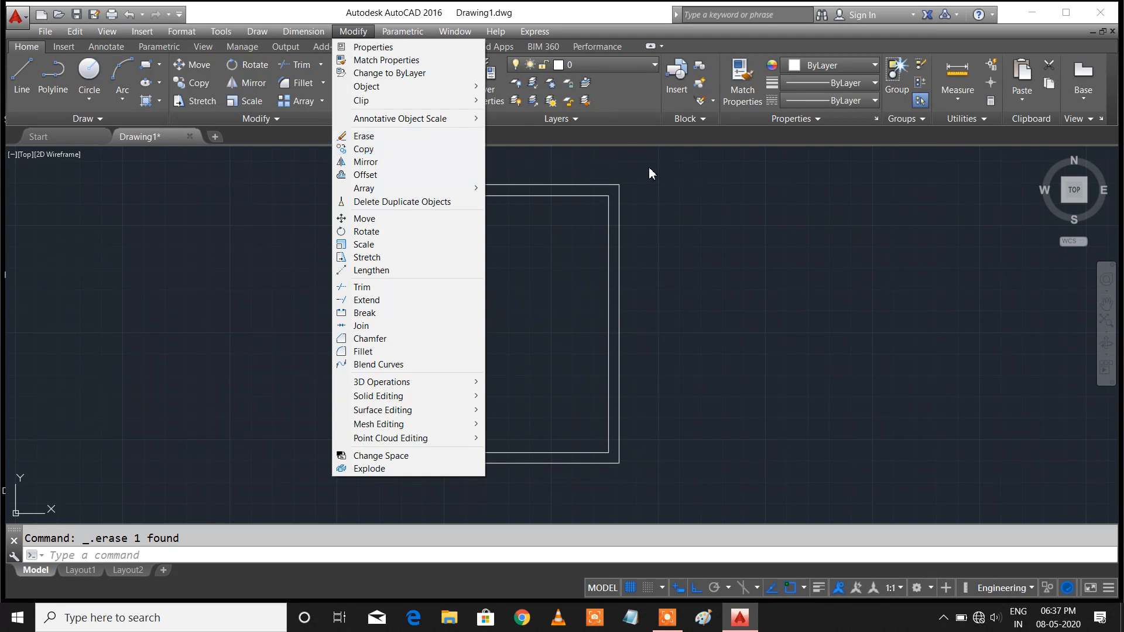
left_click(514, 159)
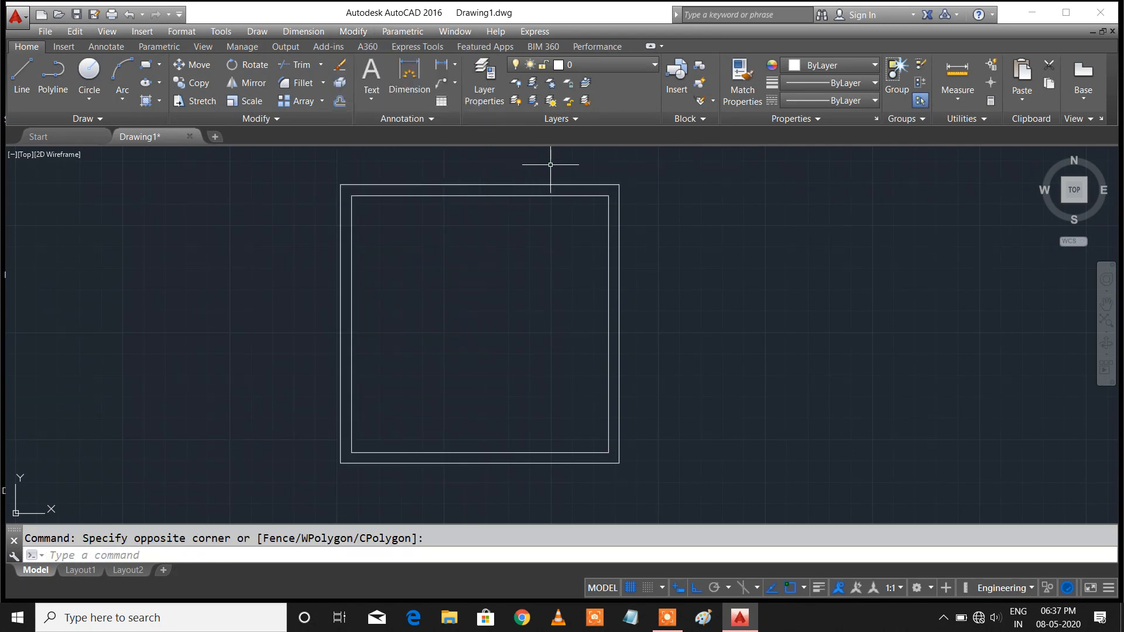
mouse_move(515, 239)
middle_mouse_down()
mouse_move(527, 269)
mouse_move(507, 237)
middle_mouse_up()
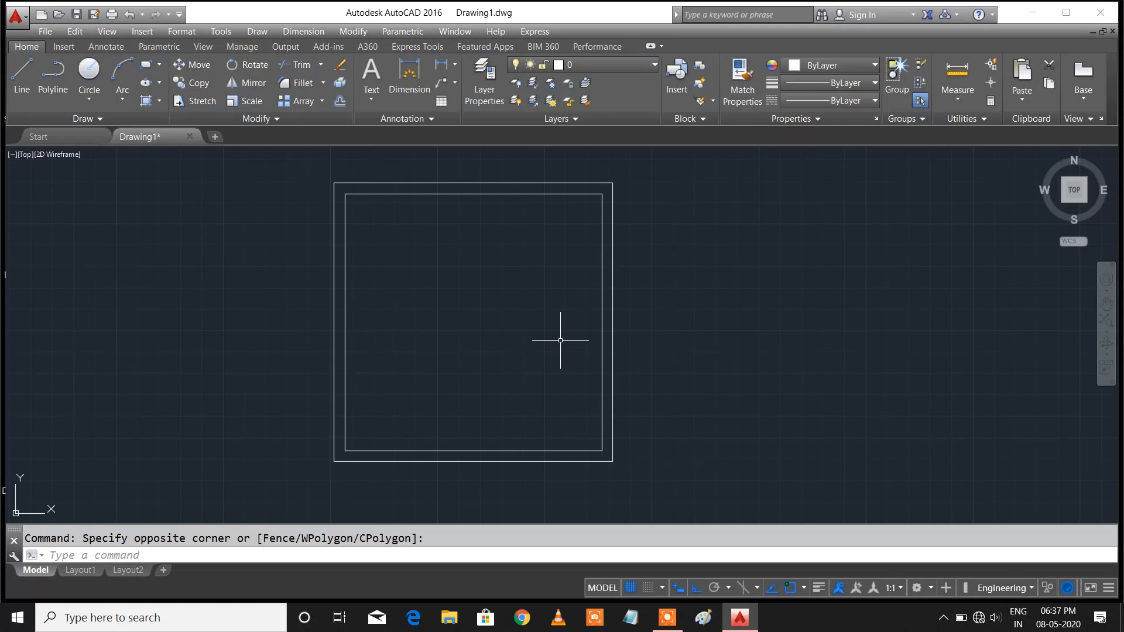
Draw a 5" vertical line from the midpoint of the inner square's upper side up to the outer outline
left_click(22, 72)
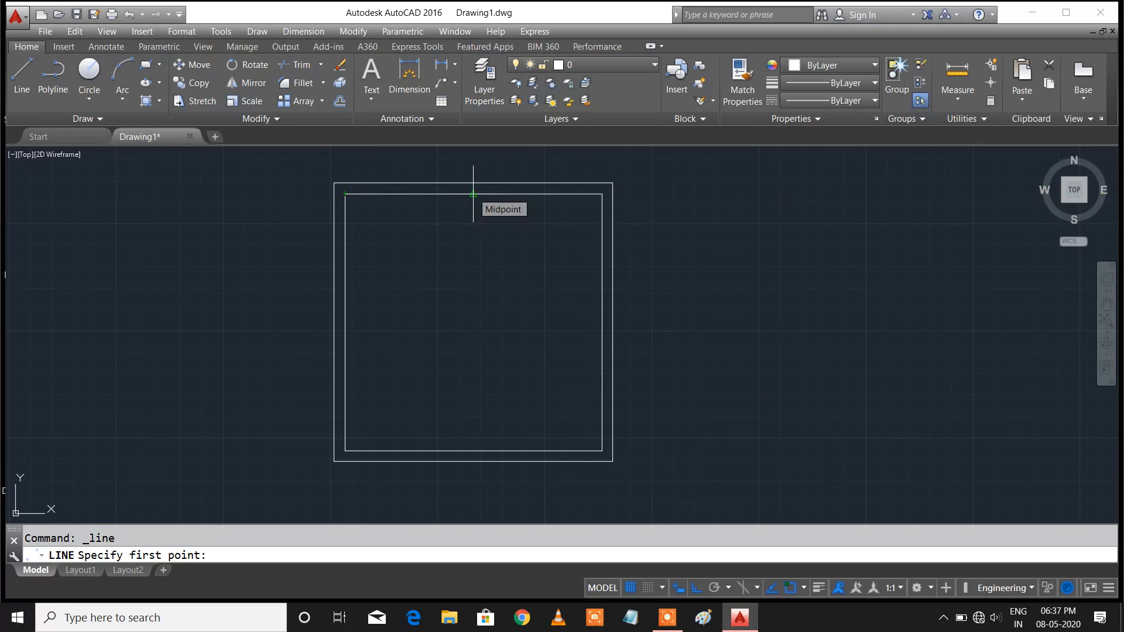
scroll(473, 194, "up", 4)
left_click(468, 197)
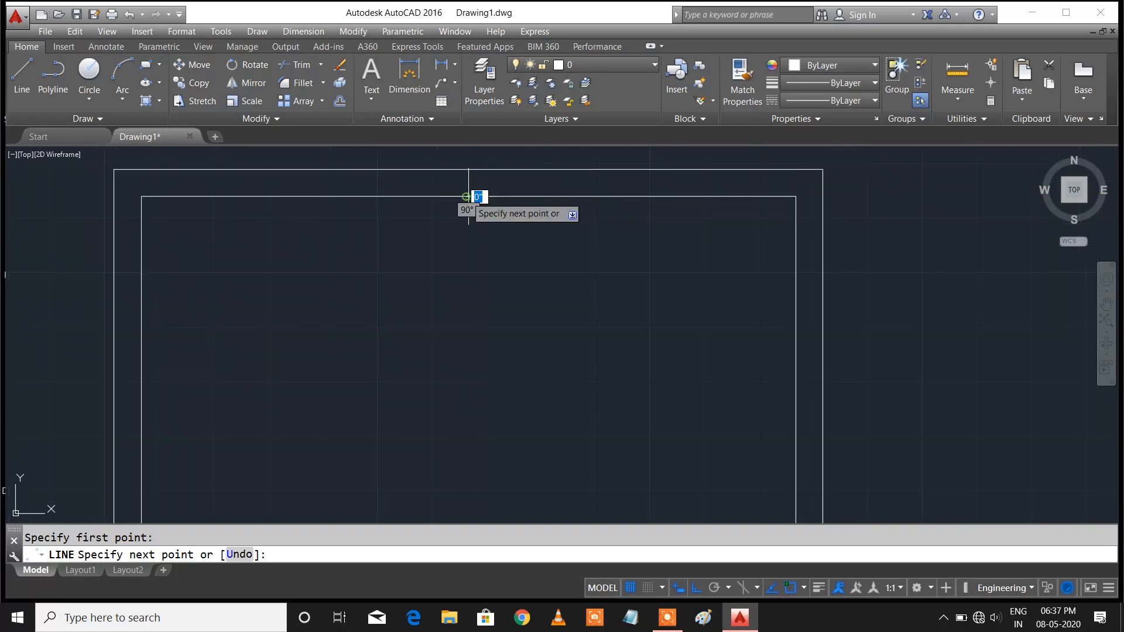
middle_click_drag(467, 176, 467, 241)
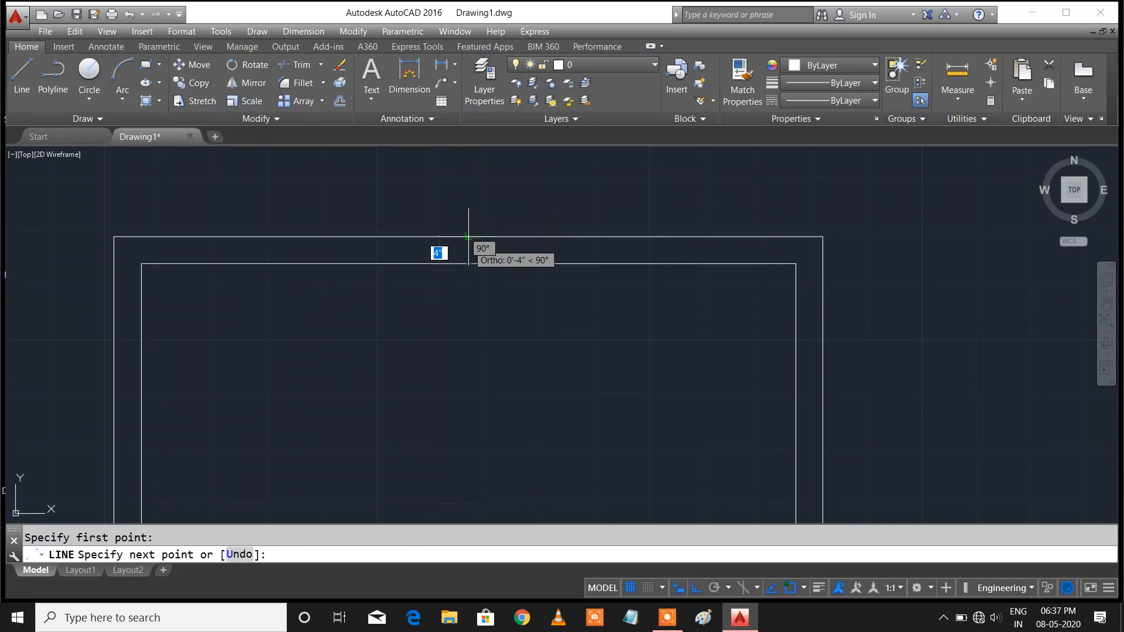
scroll(468, 236, "up", 7)
scroll(467, 252, "down", 9)
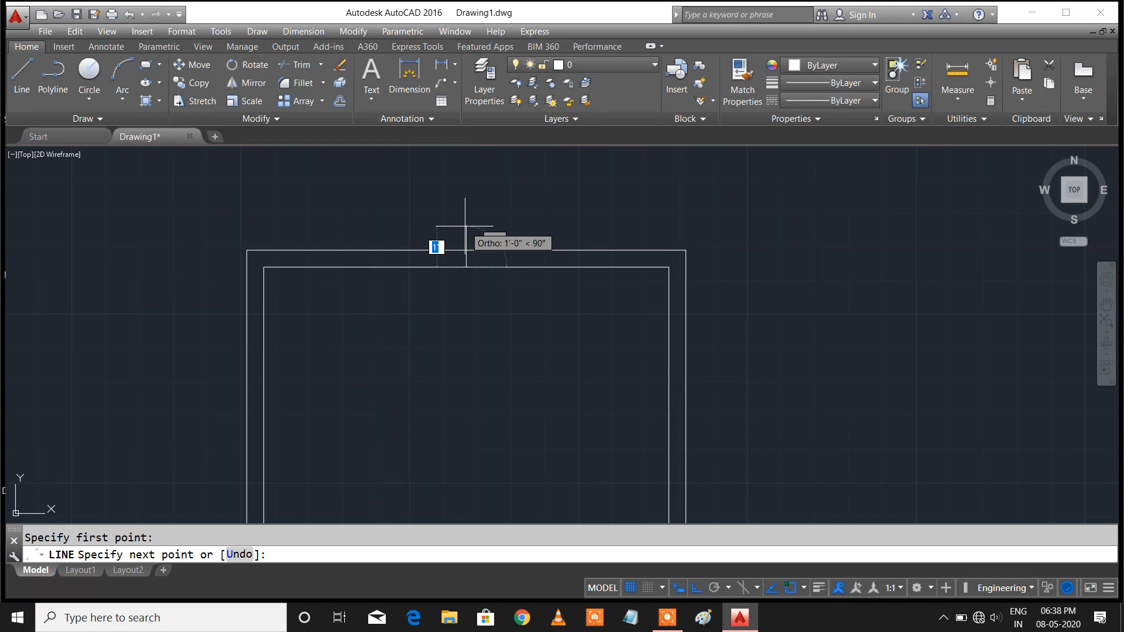
type("5")
key("Return")
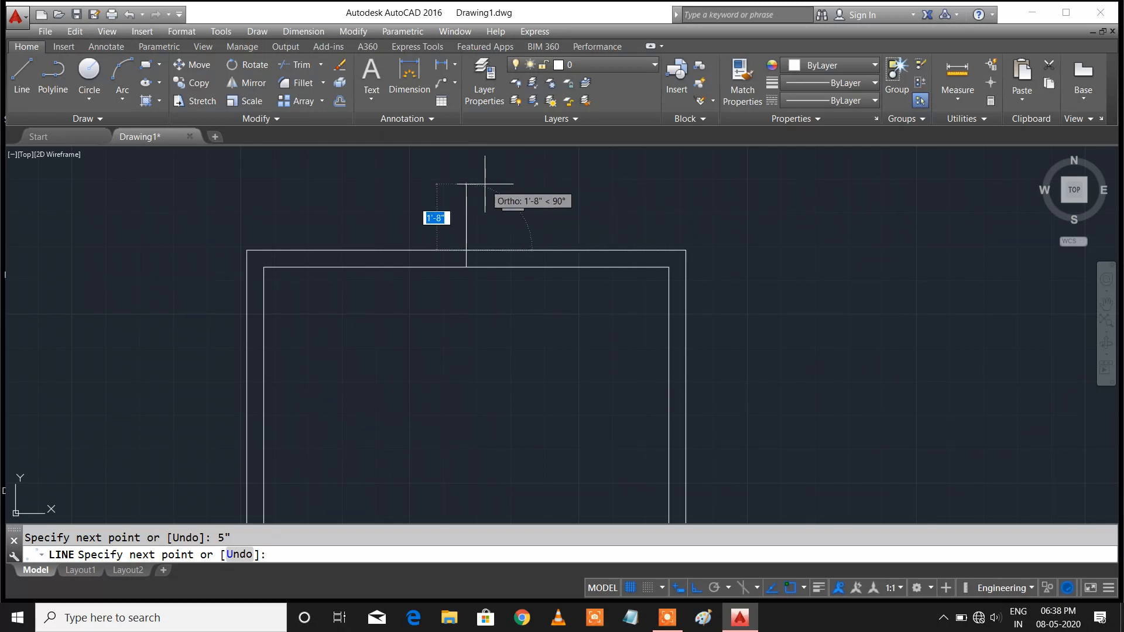
key("Escape")
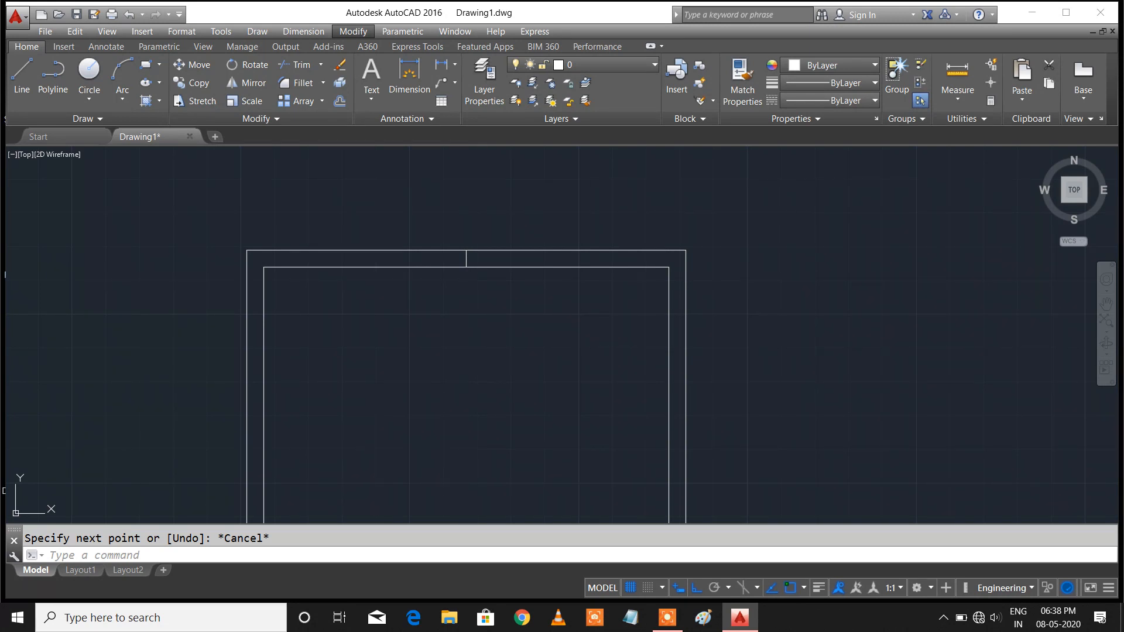
left_click(348, 32)
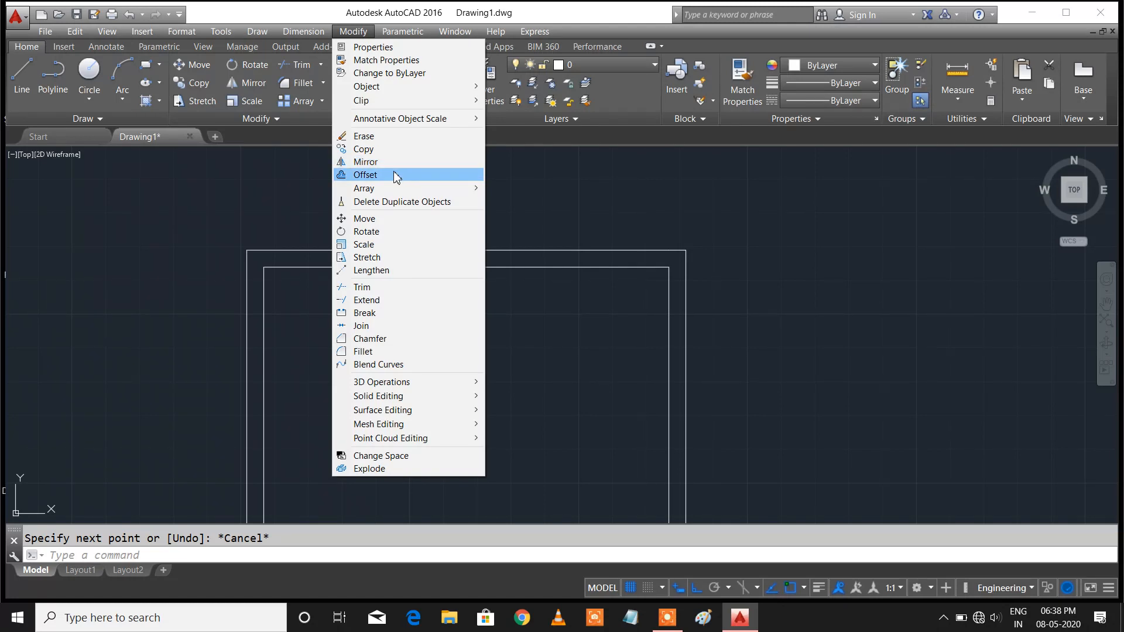
left_click(651, 142)
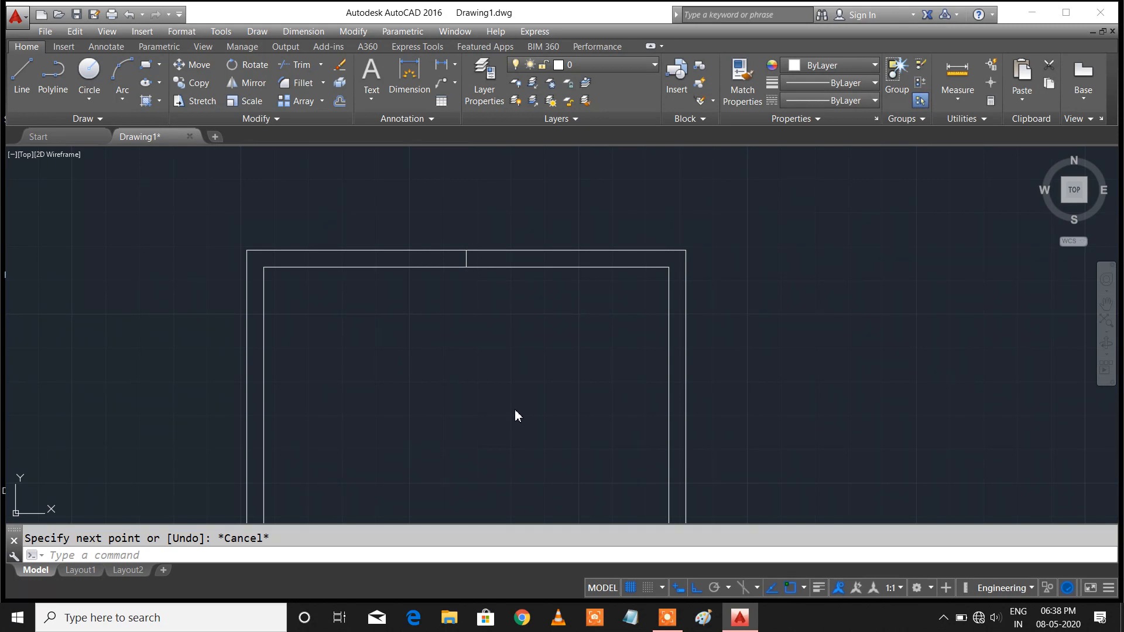
left_click(295, 555)
type("o")
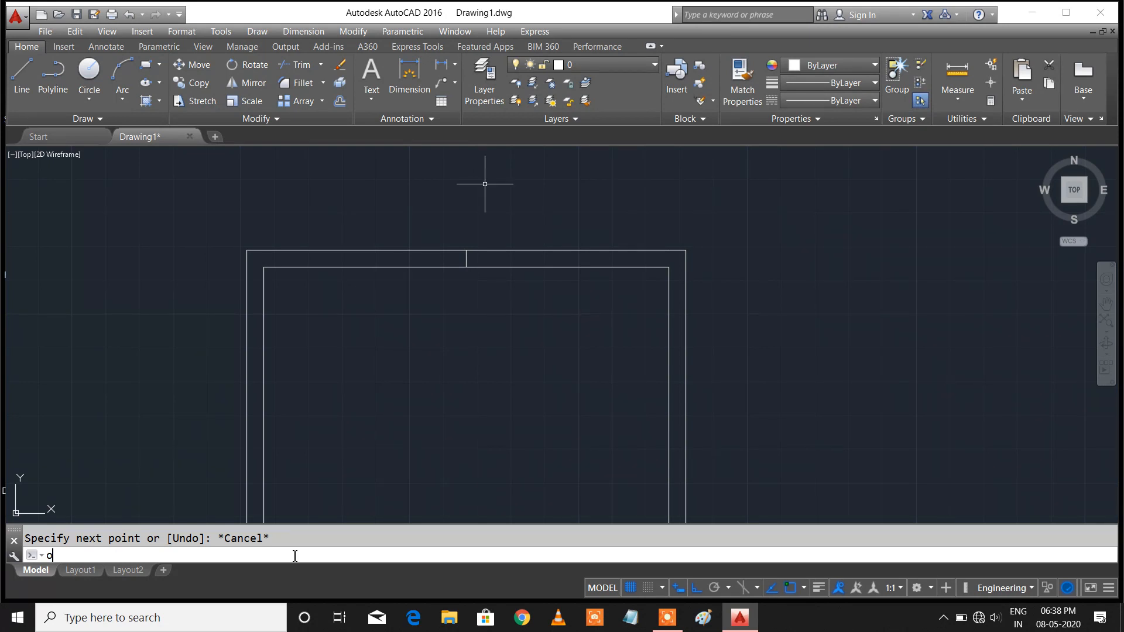
key("Return")
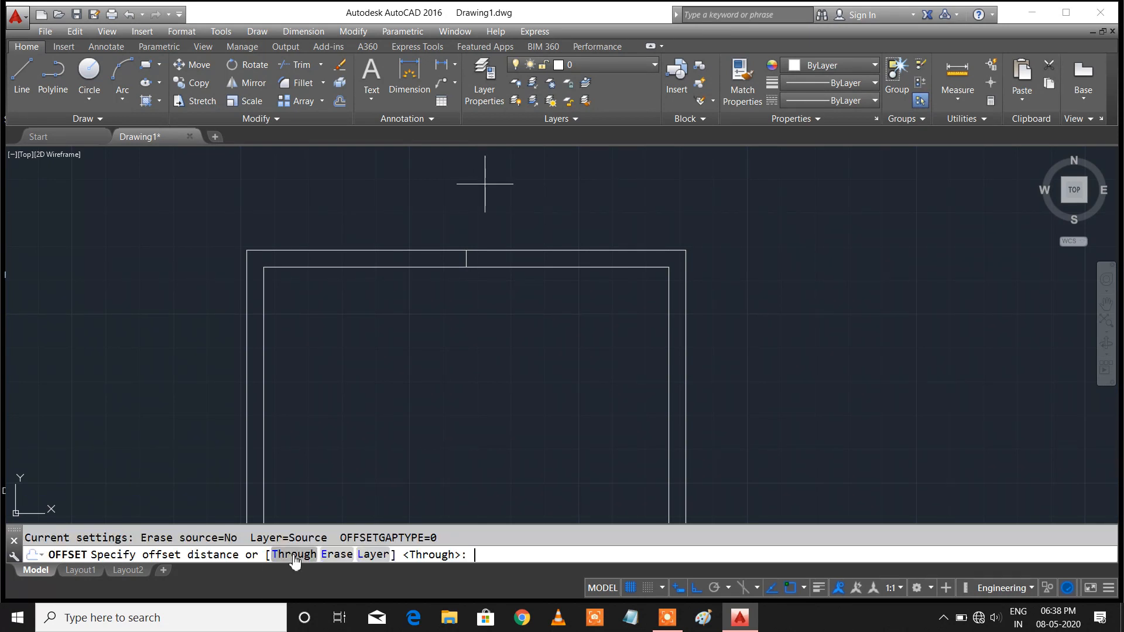
Offset the short vertical line in the middle of the upper wall by 2' to both its right and left sides
left_click(353, 31)
left_click(365, 175)
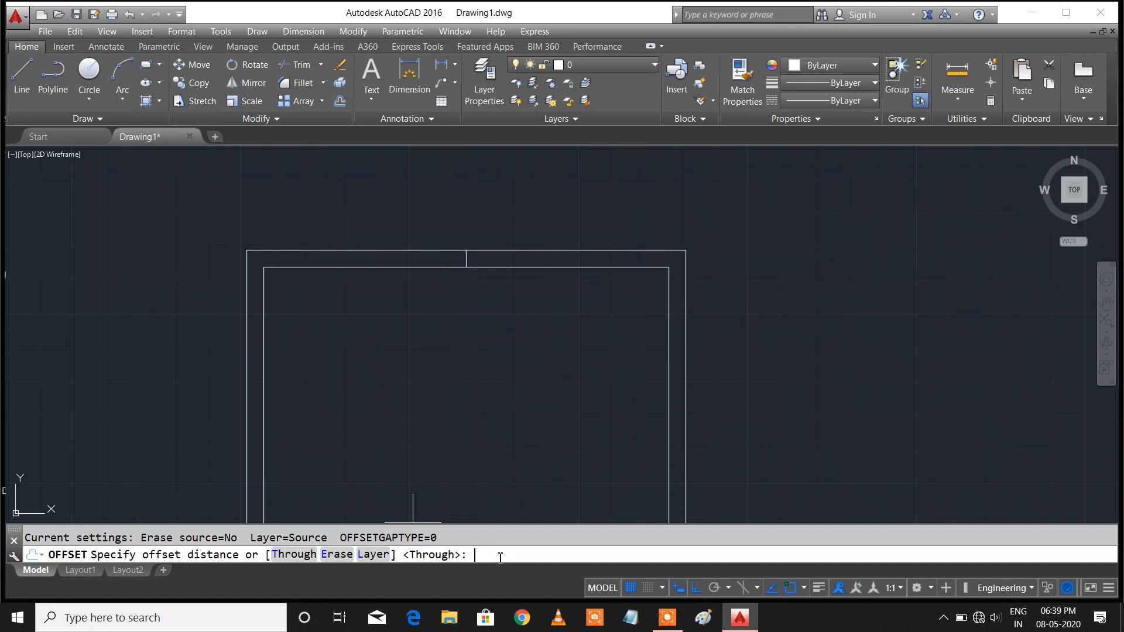
type("2")
key("Return")
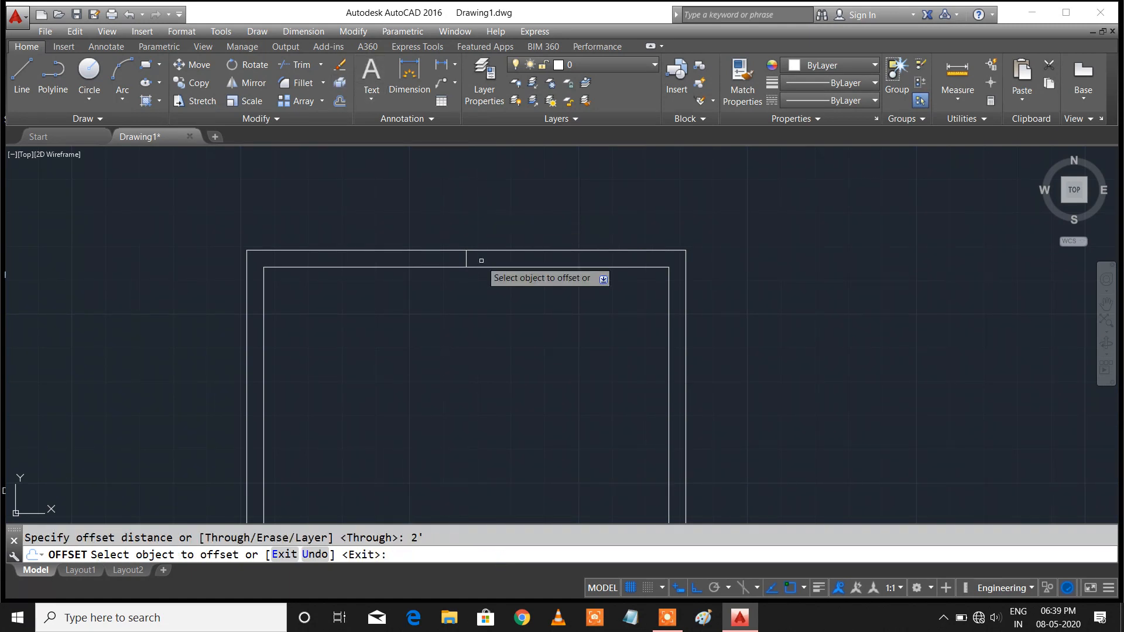
scroll(482, 261, "up", 5)
left_click(410, 249)
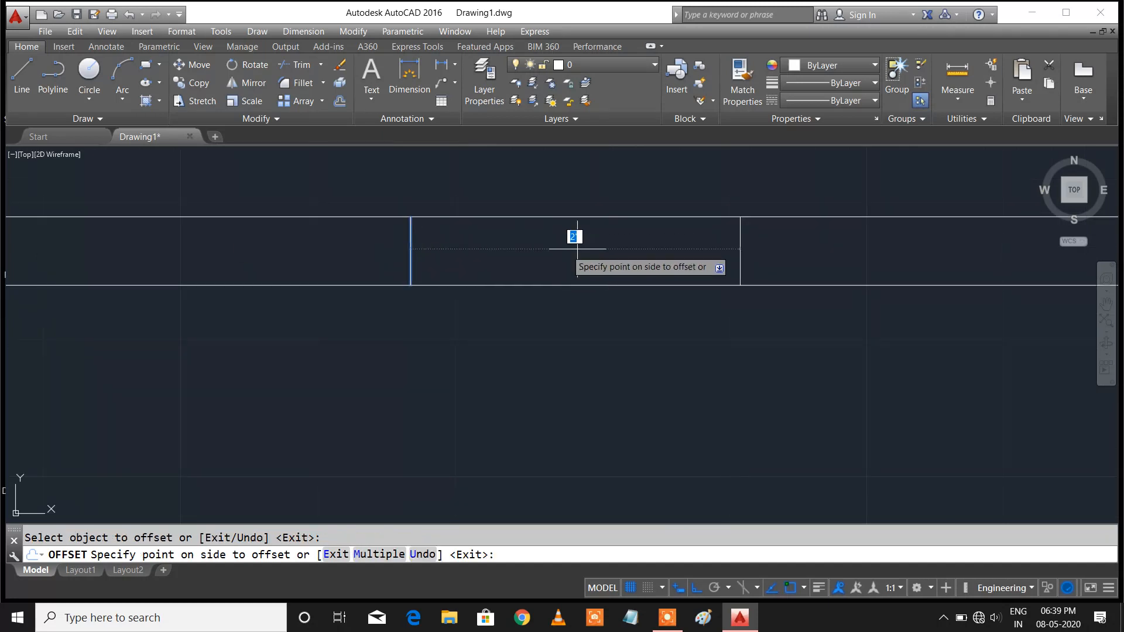
left_click(580, 249)
left_click(410, 244)
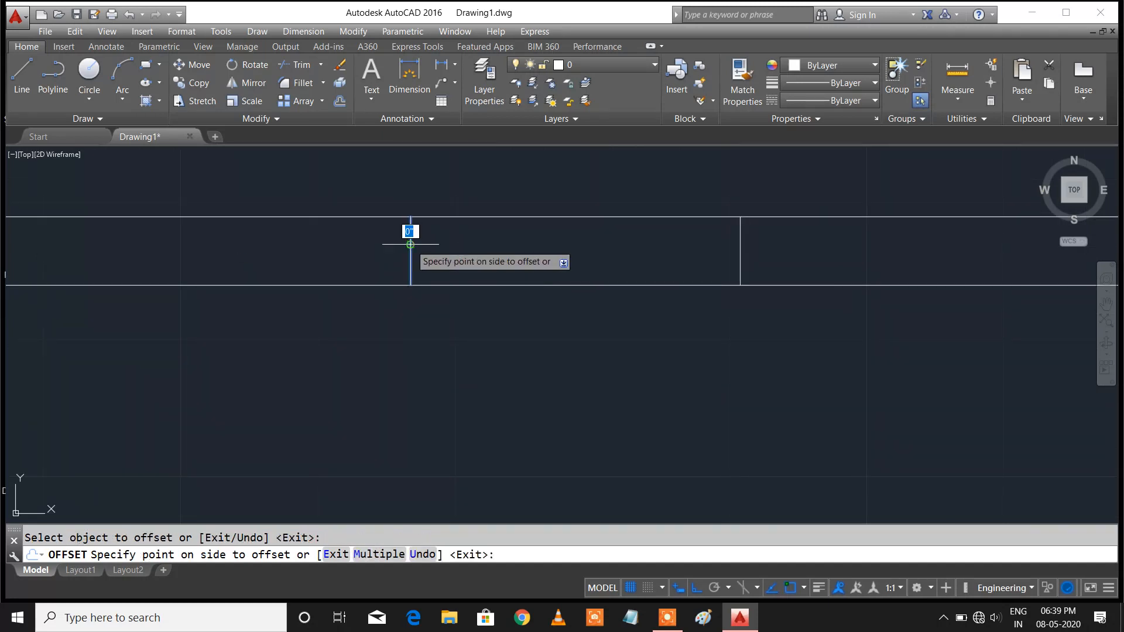
left_click(311, 241)
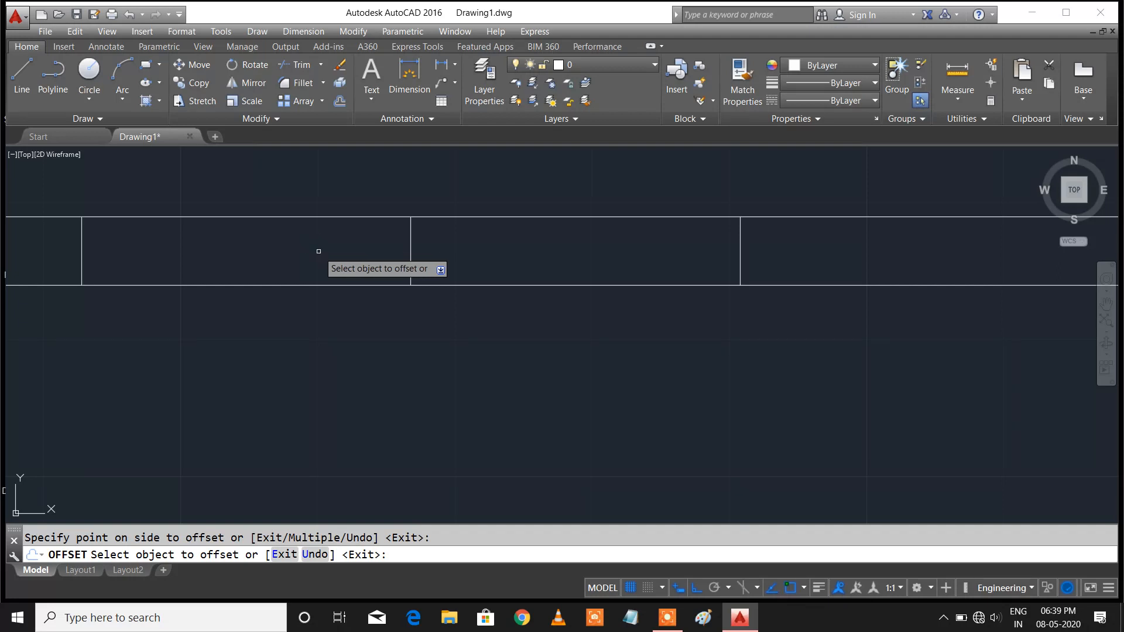
scroll(318, 251, "down", 5)
key("Escape")
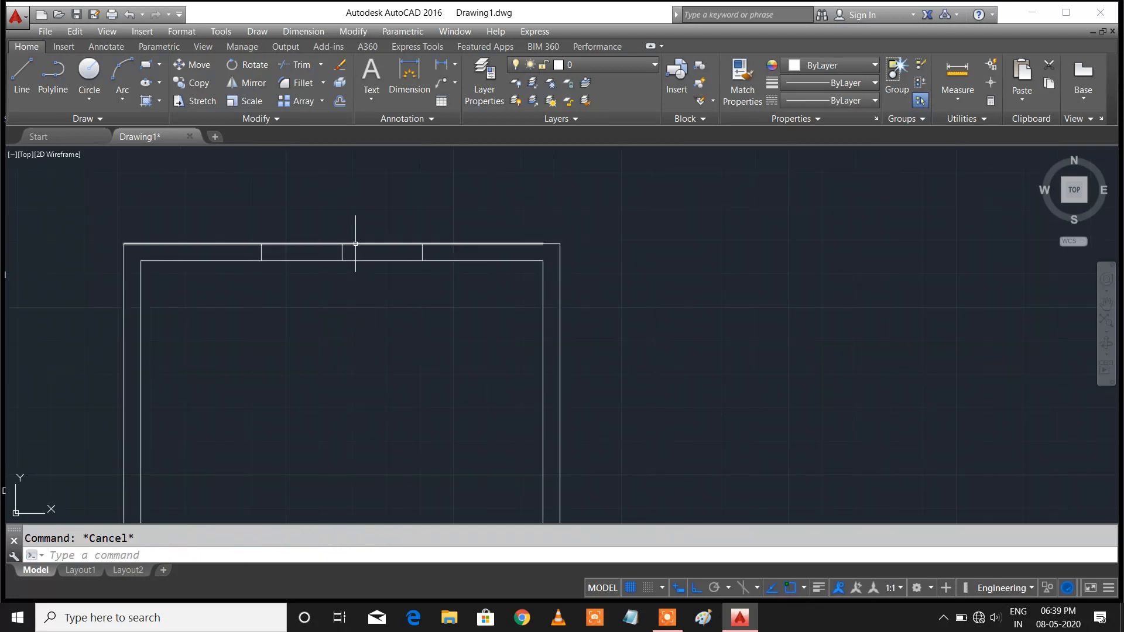
Delete the original middle line between the two offset lines in the upper wall
scroll(351, 244, "up", 2)
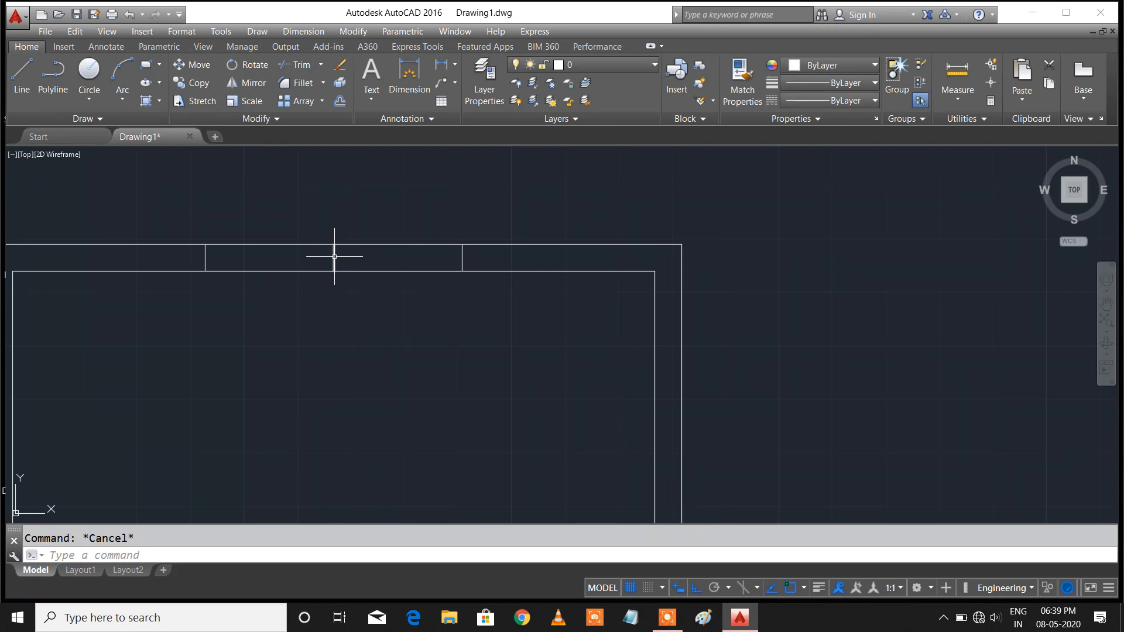
left_click(335, 256)
key("Delete")
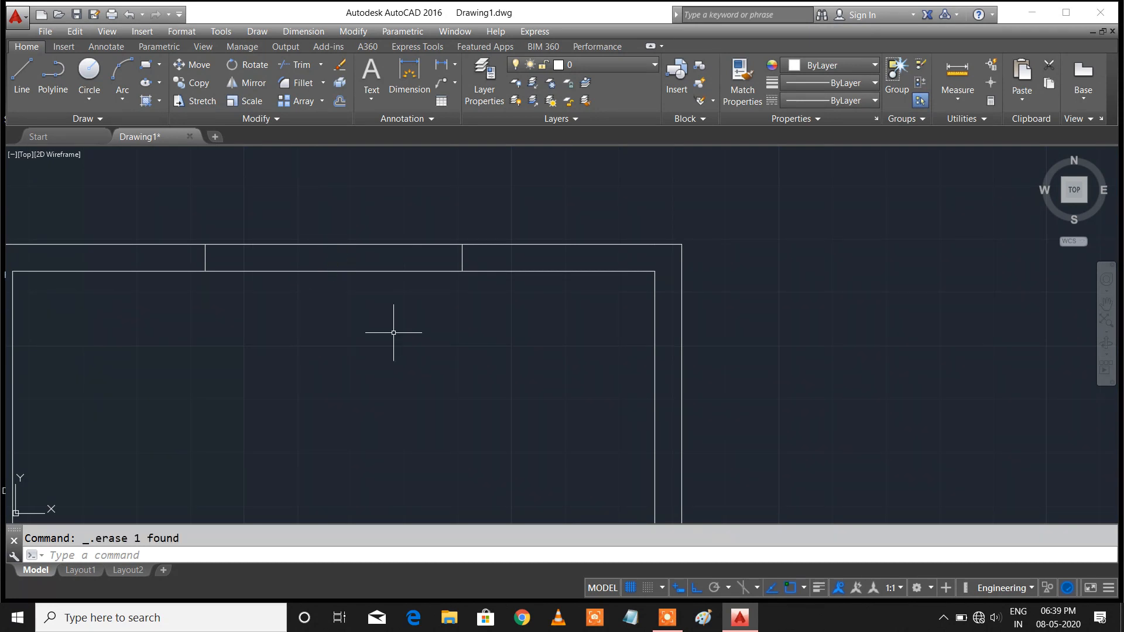
scroll(425, 322, "down", 2)
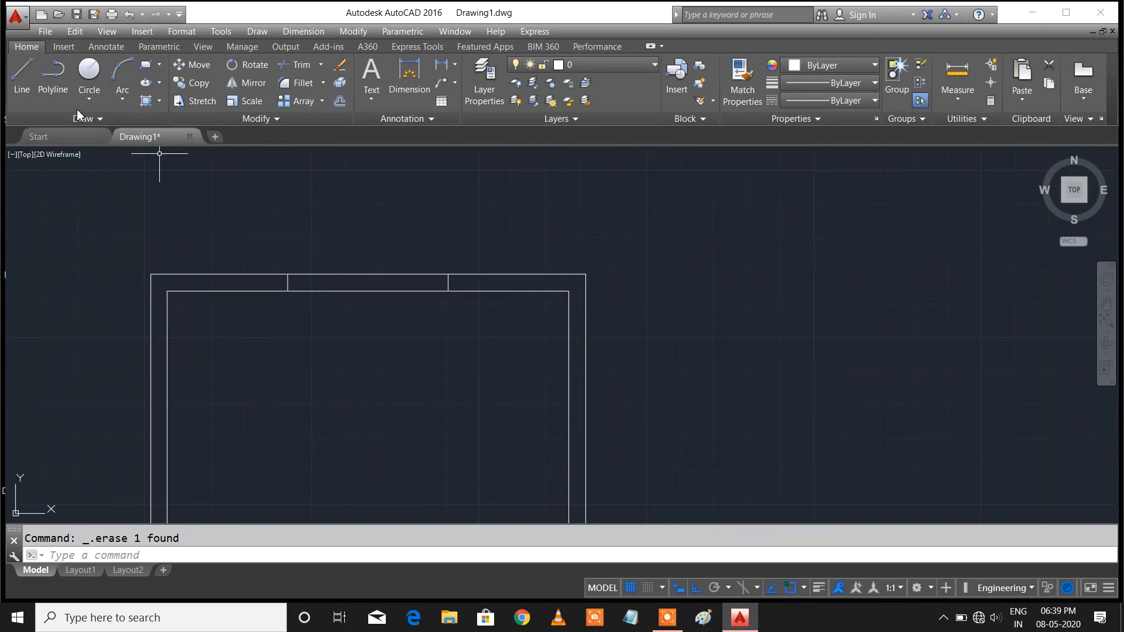
Draw a horizontal line connecting the midpoints of the two short vertical lines in the upper wall
left_click(24, 76)
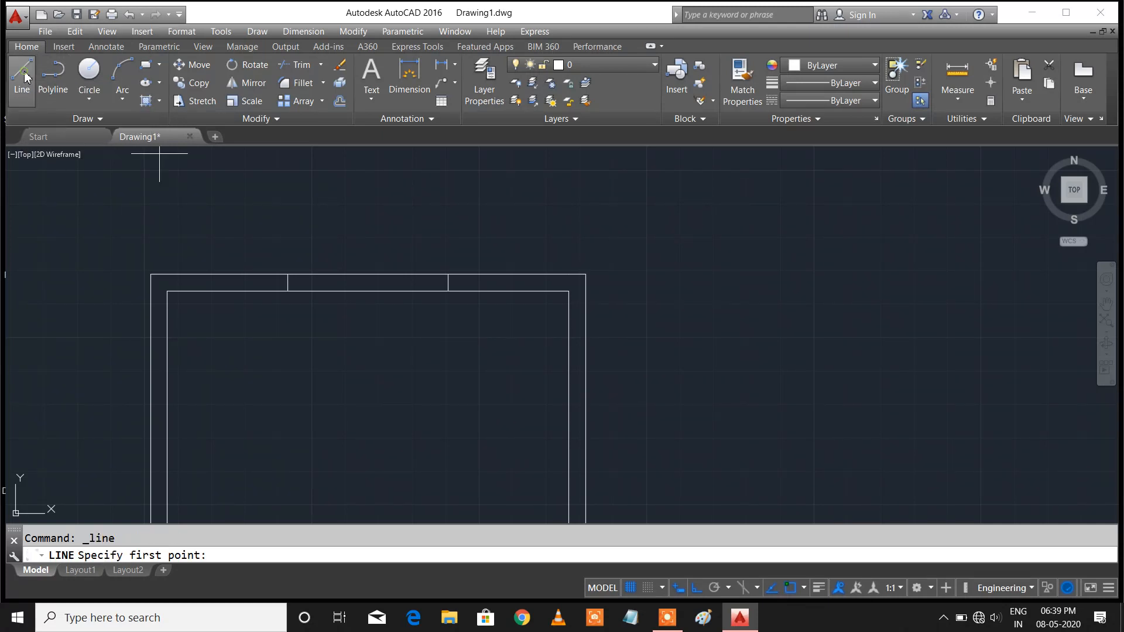
scroll(287, 285, "up", 4)
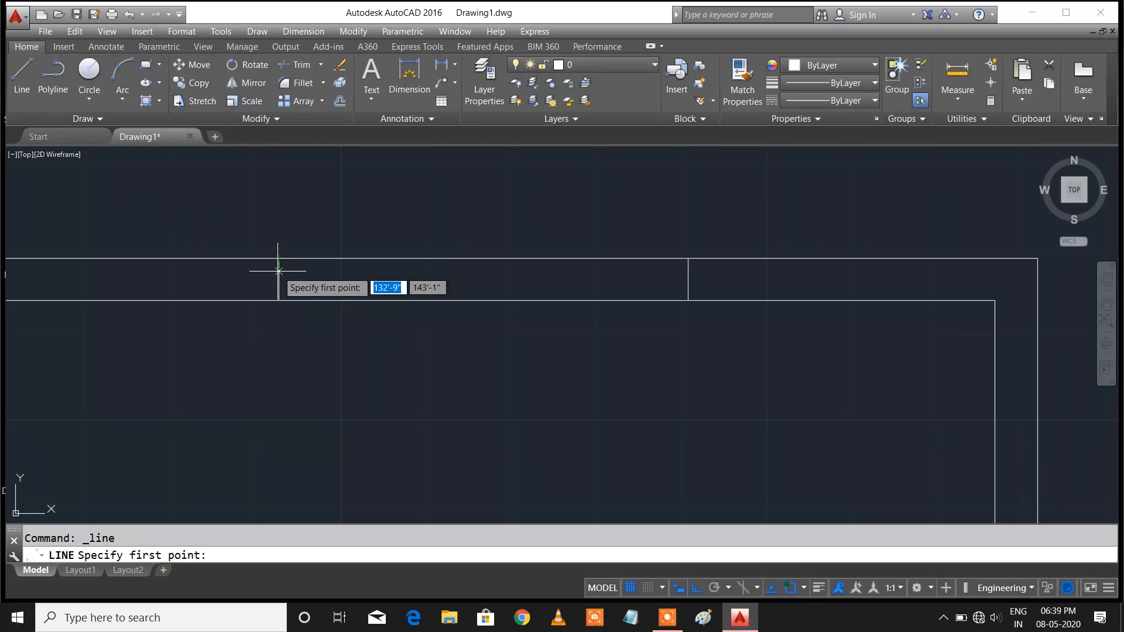
scroll(278, 284, "up", 2)
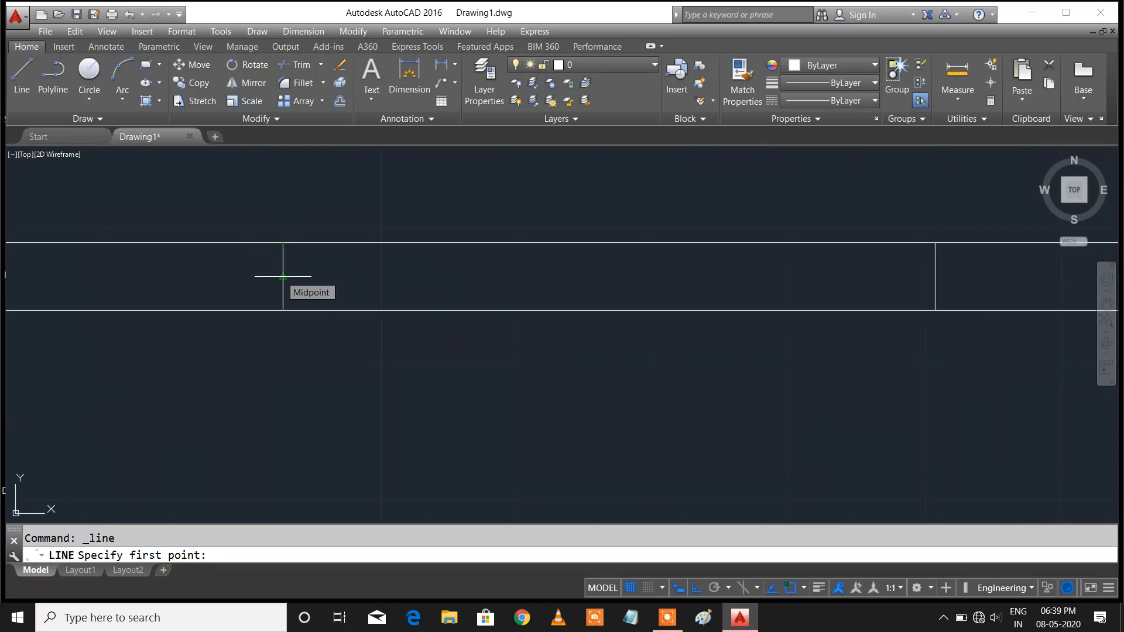
left_click(283, 276)
scroll(550, 284, "down", 5)
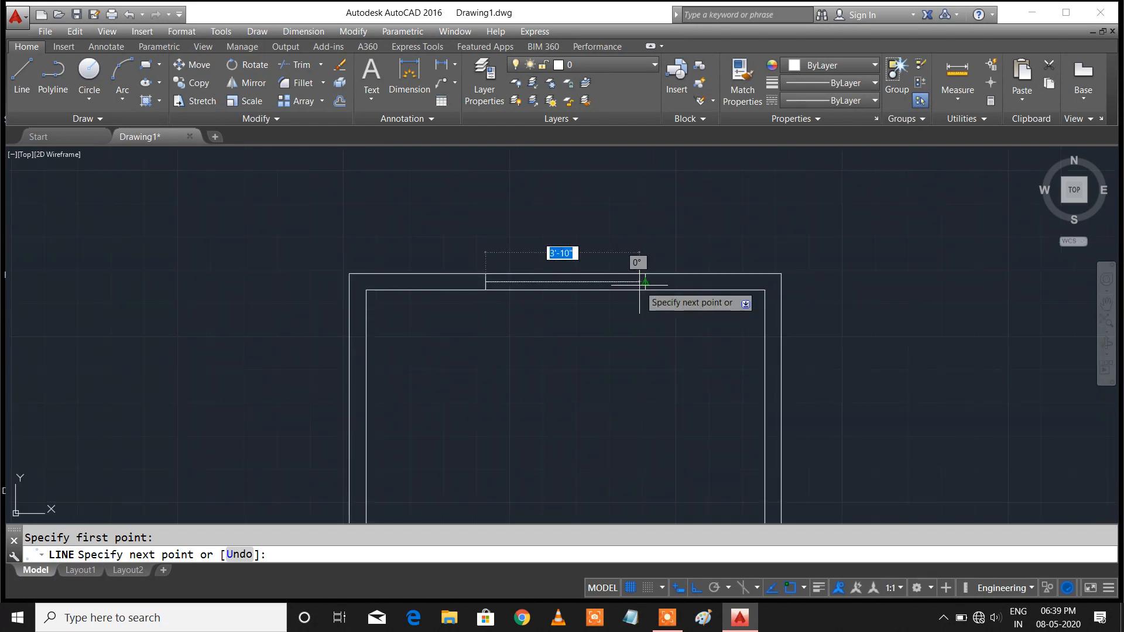
left_click(646, 282)
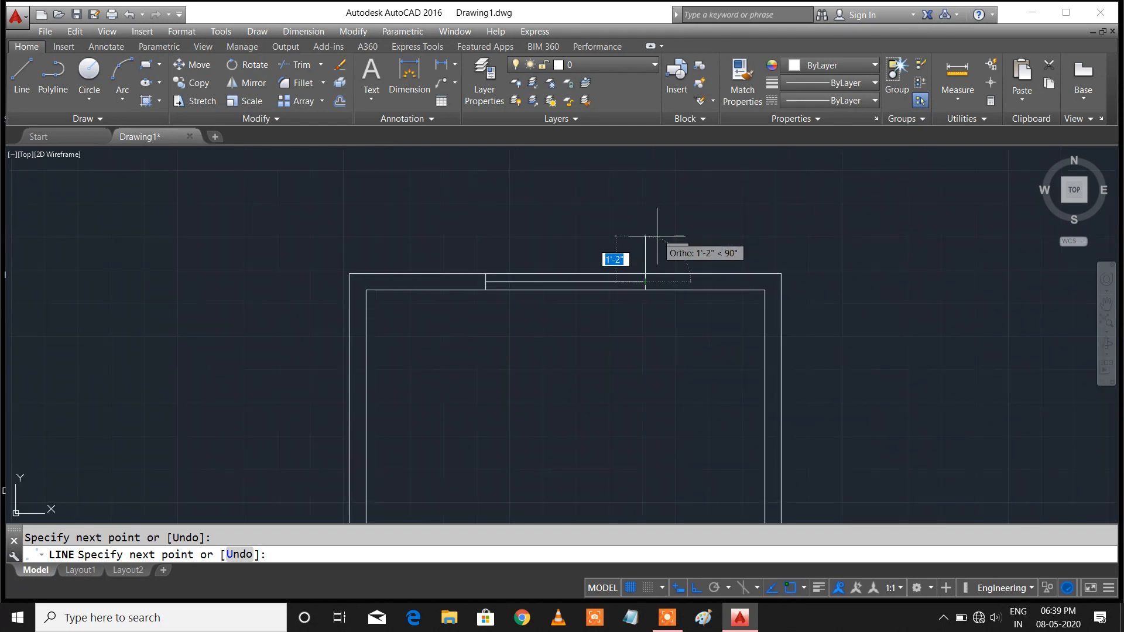
key("Escape")
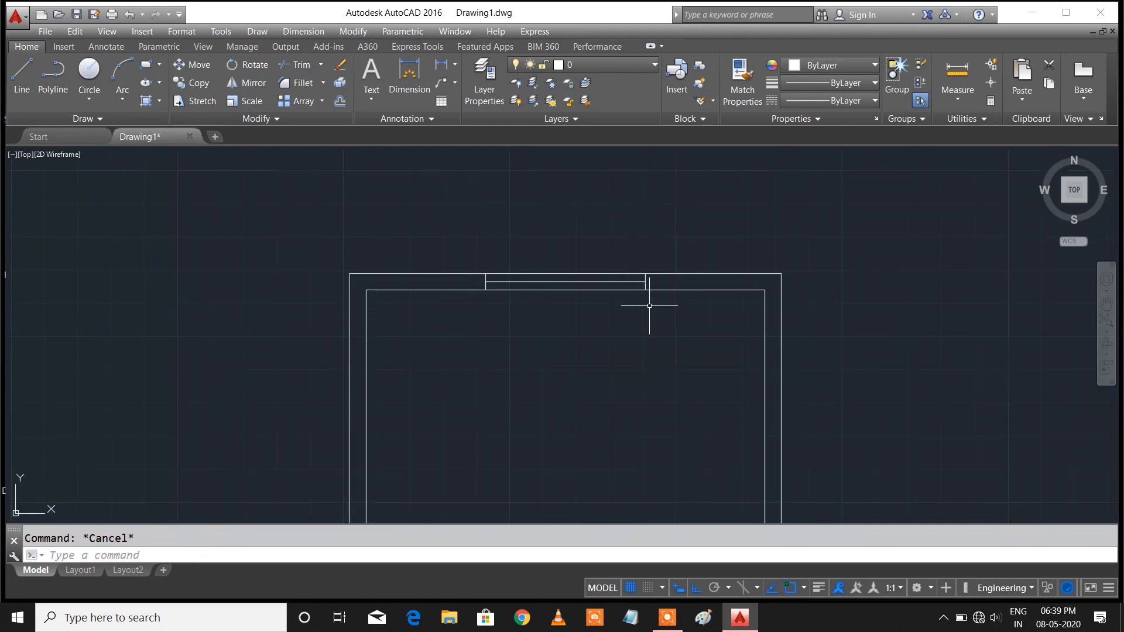
Draw a 5" horizontal line from the inner square's lower-left corner across the wall to the outer outline
scroll(648, 326, "down", 4)
scroll(595, 337, "up", 2)
middle_click_drag(595, 337, 587, 323)
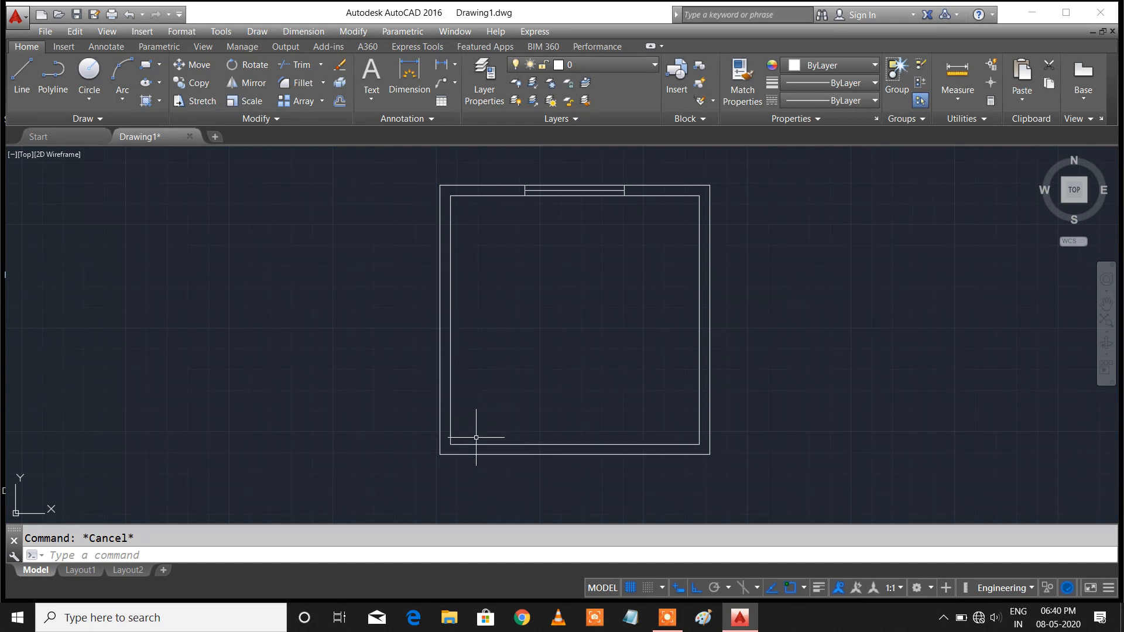
left_click(23, 73)
scroll(440, 442, "up", 4)
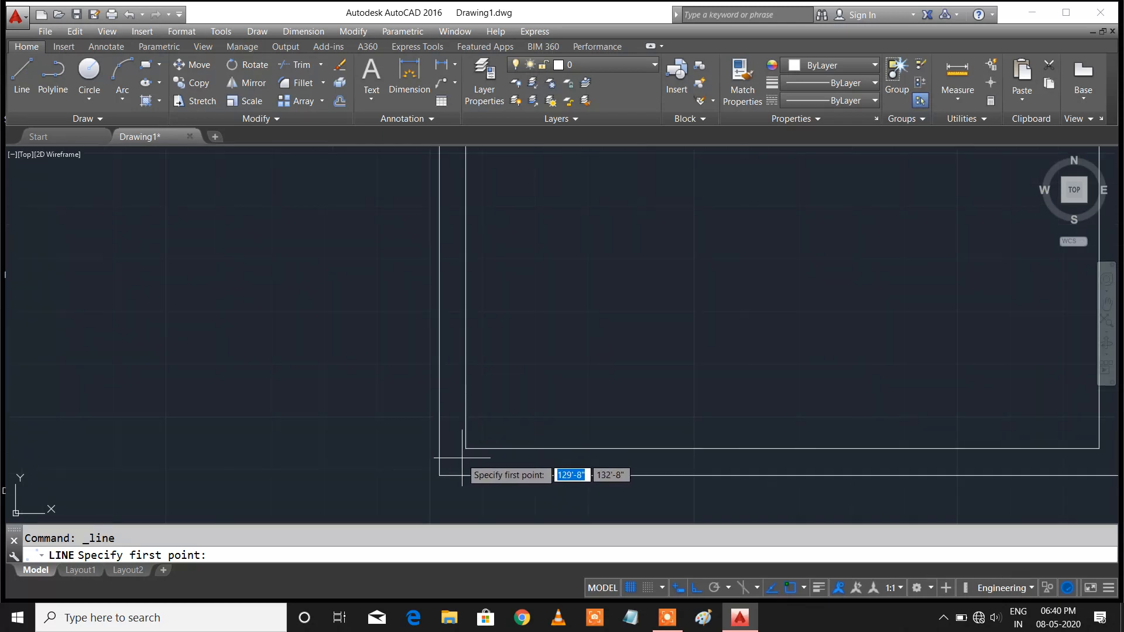
left_click(466, 449)
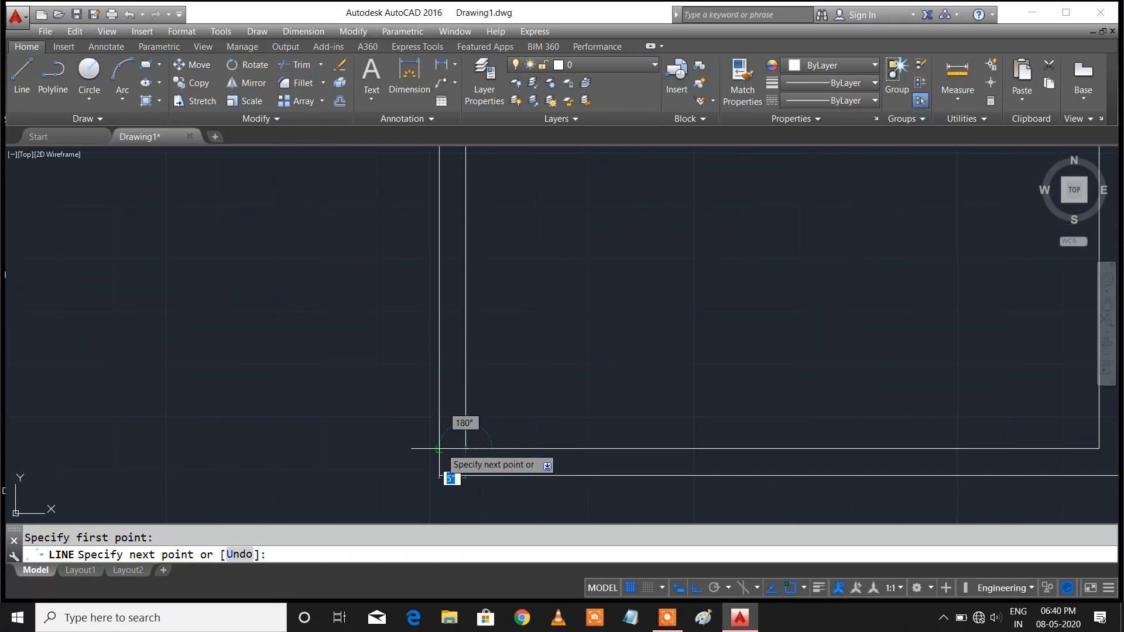
left_click(439, 448)
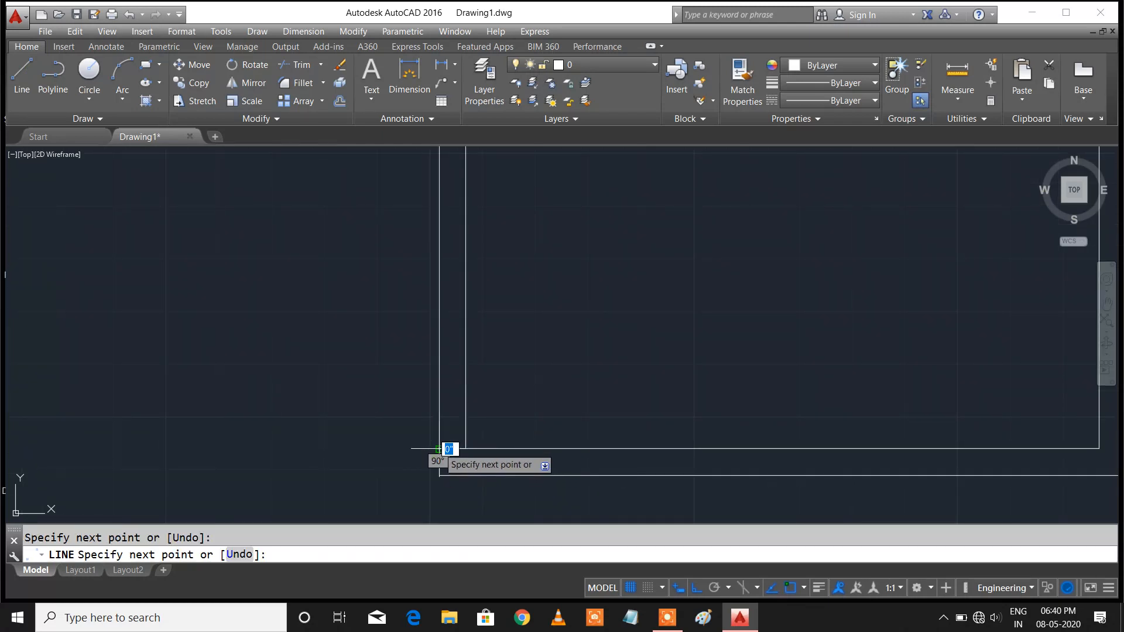
key("Return")
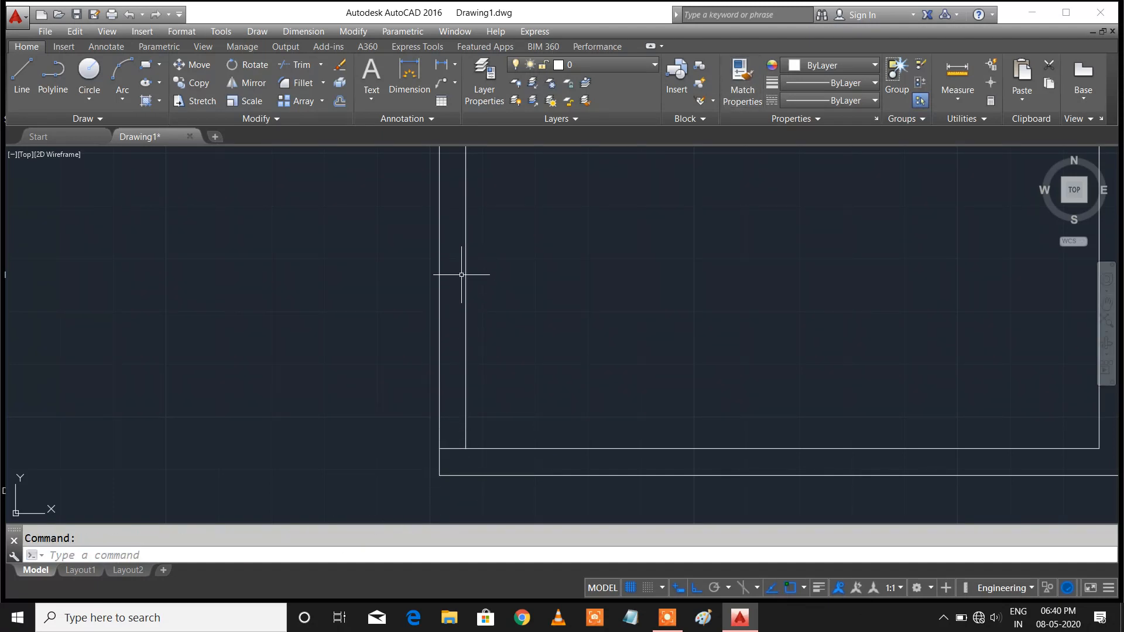
Offset the short horizontal line at the lower-left inner corner 2' upward within the left wall
scroll(459, 328, "down", 4)
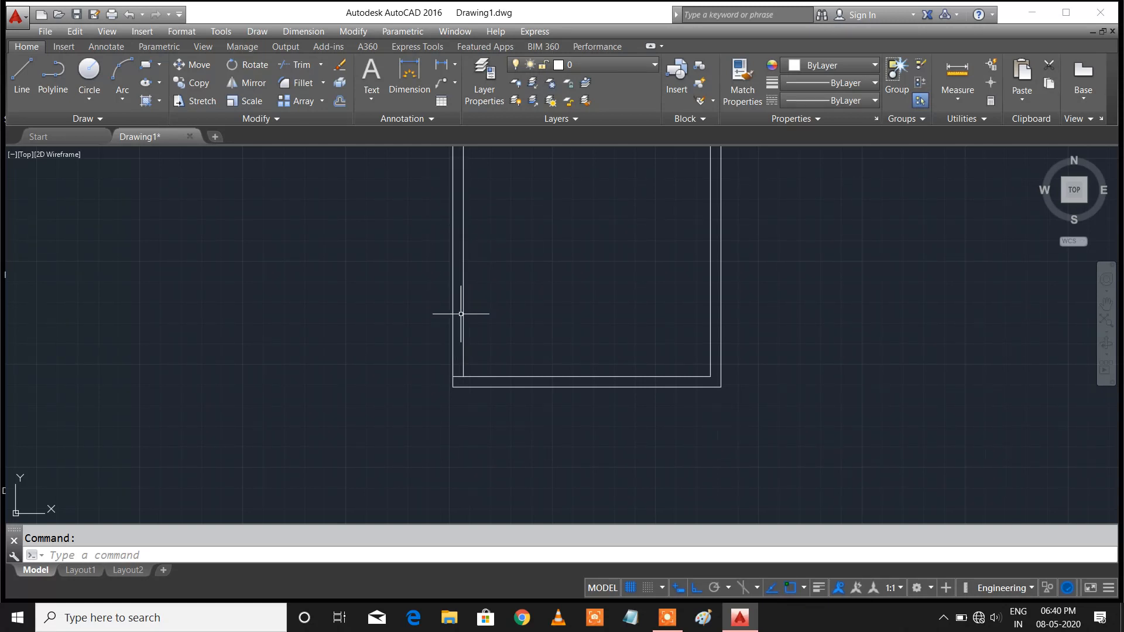
scroll(477, 335, "up", 2)
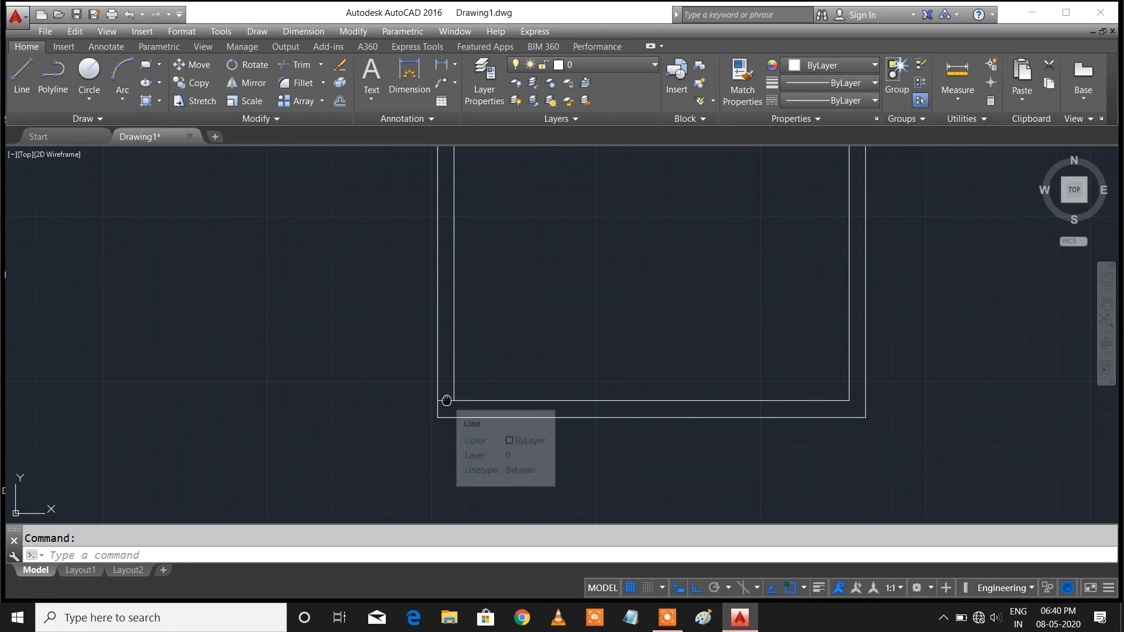
mouse_move(447, 400)
middle_mouse_down()
mouse_move(434, 465)
mouse_move(444, 485)
middle_mouse_up()
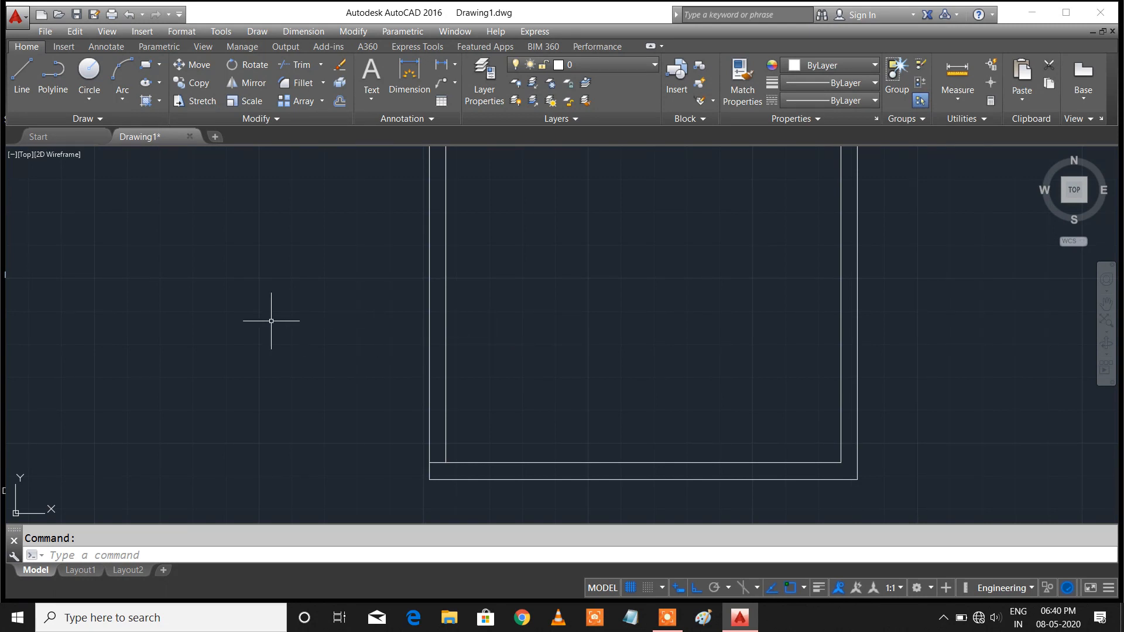
type("o")
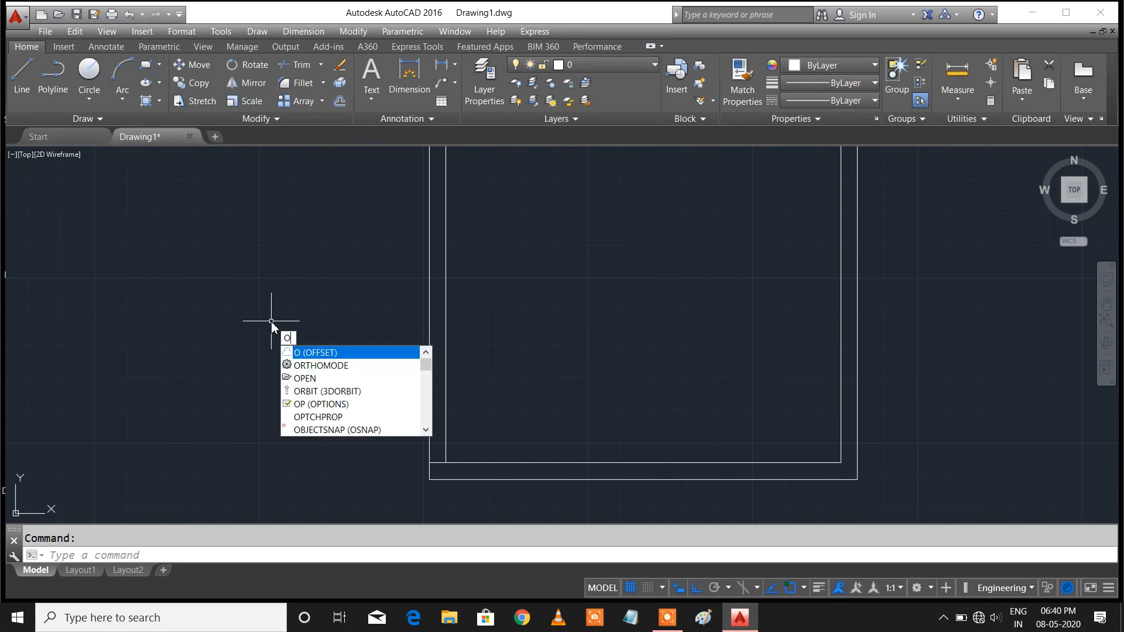
key("Return")
type("2'")
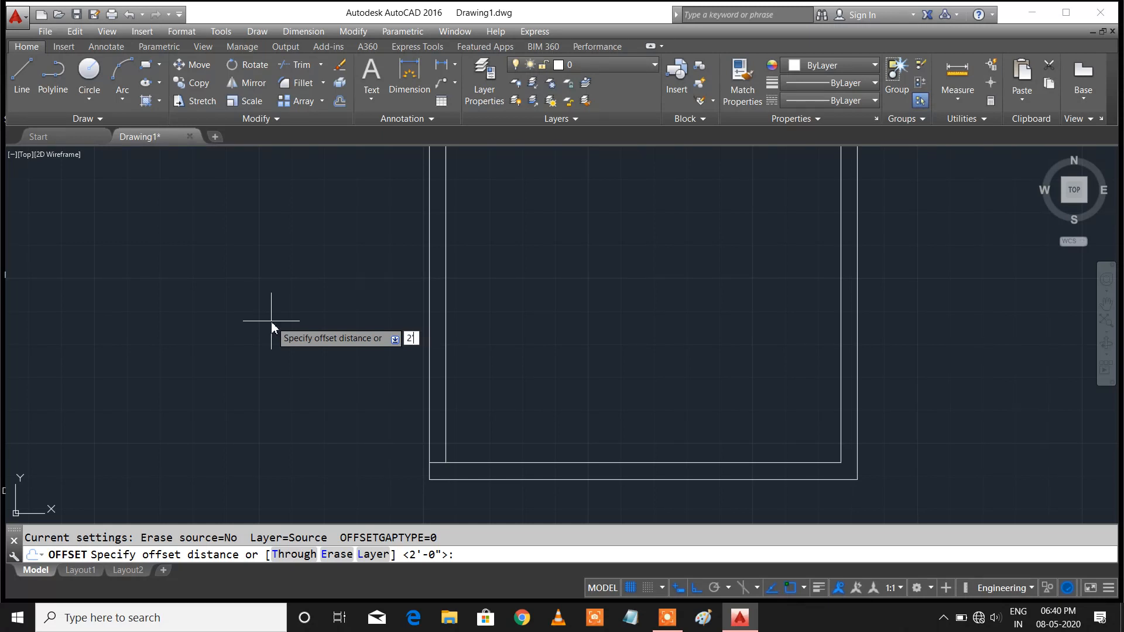
key("Return")
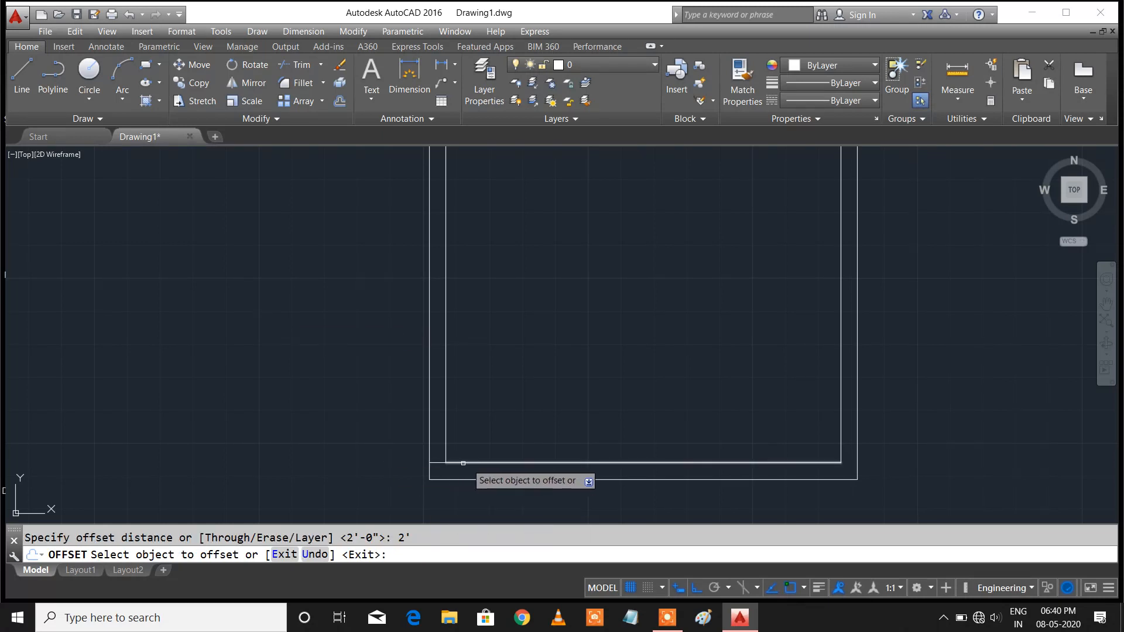
left_click(437, 462)
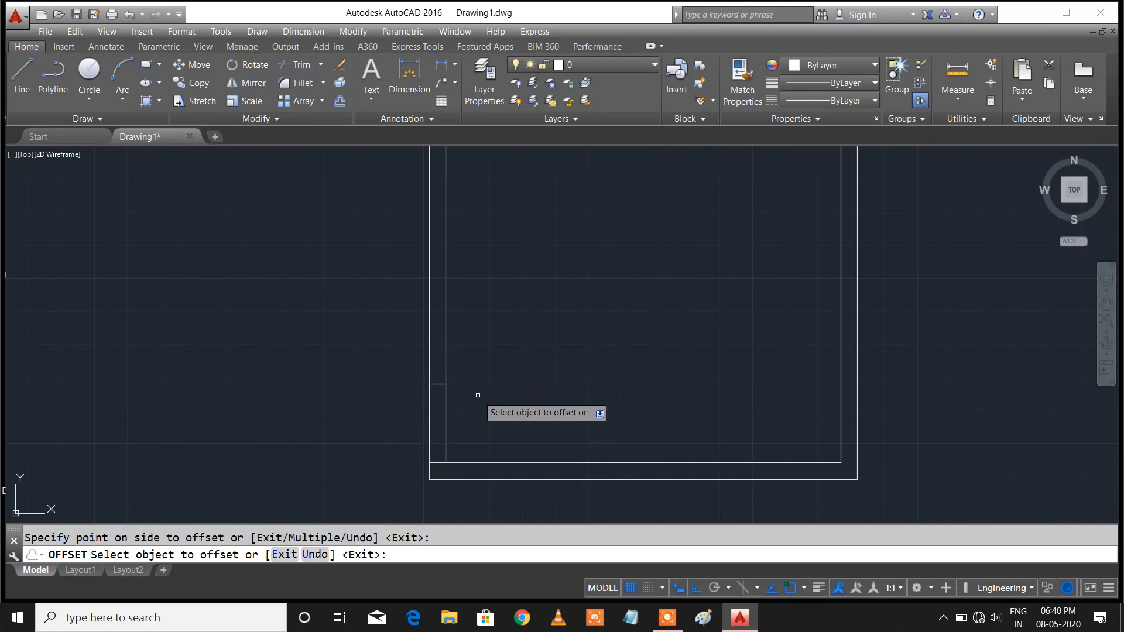
middle_click_drag(477, 397, 476, 452)
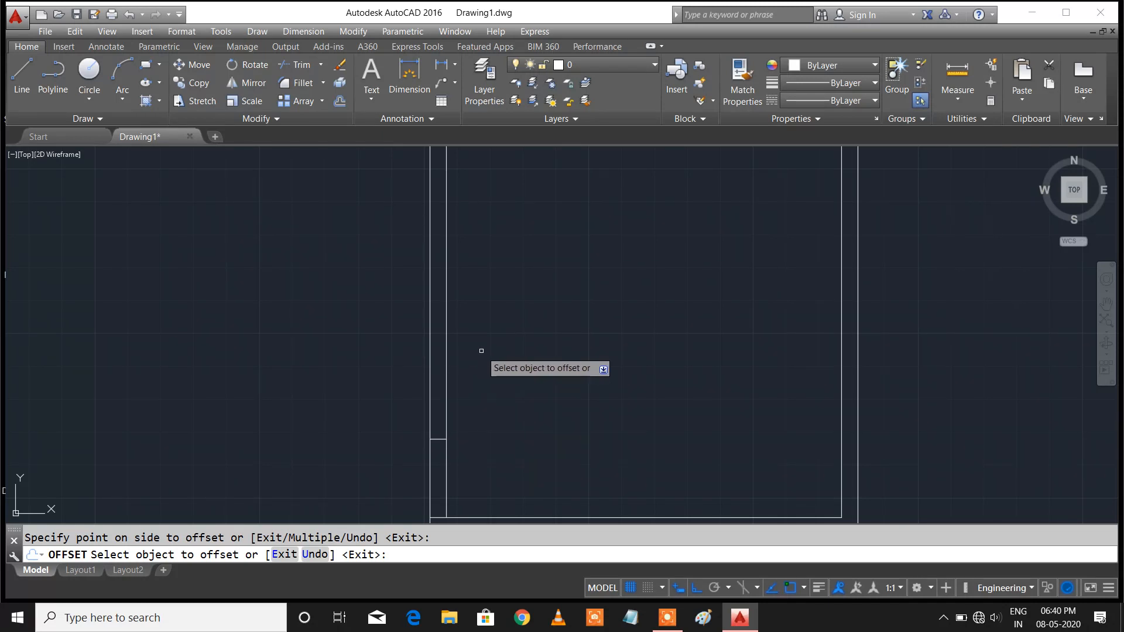
key("Escape")
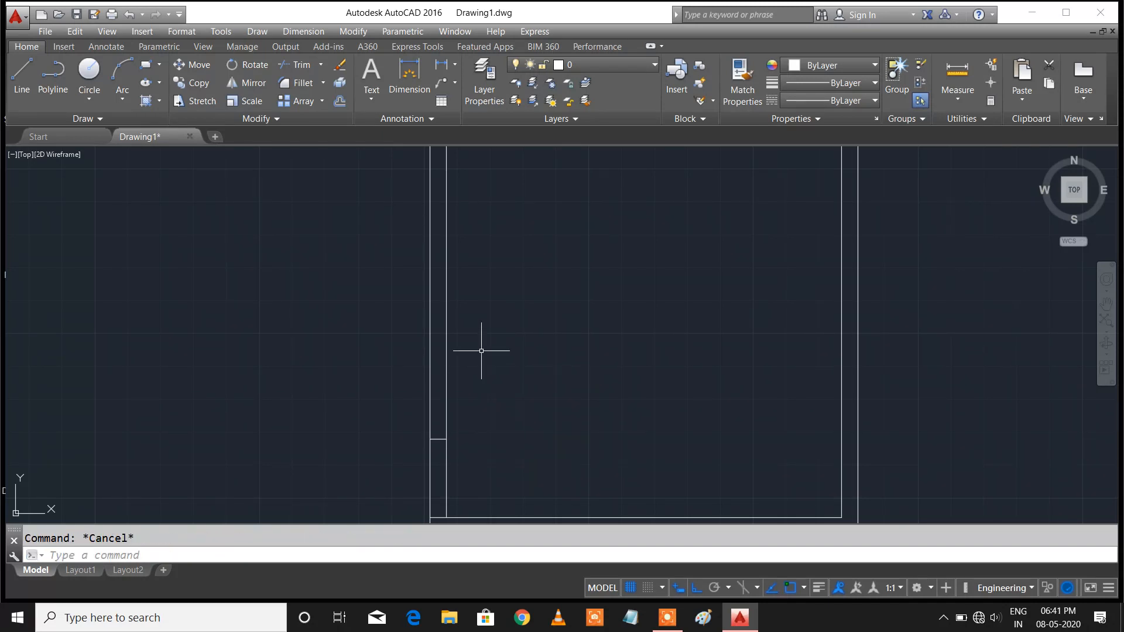
Offset the upper of the two short horizontal lines in the left wall 3' upward
type("o")
key("Return")
type("3")
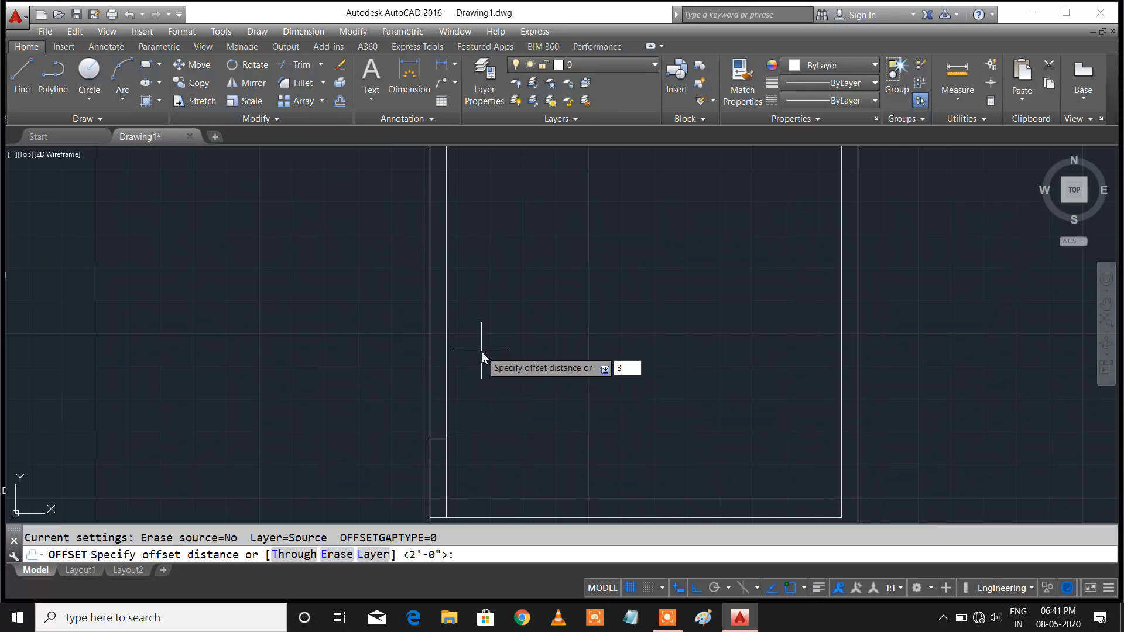
type("'")
key("Return")
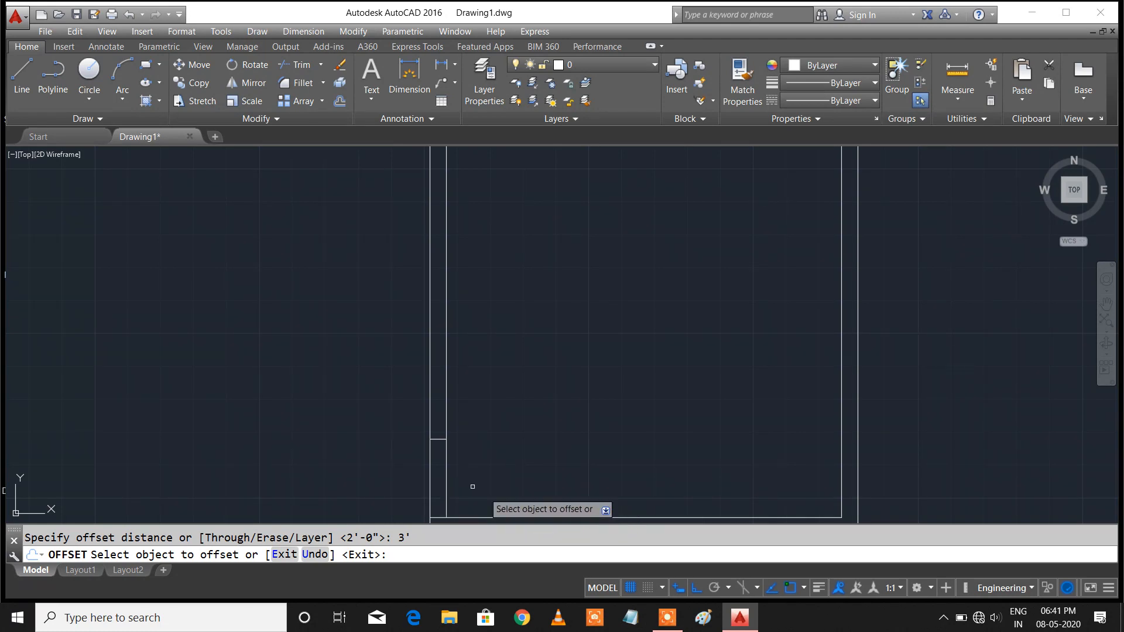
left_click(439, 438)
left_click(440, 323)
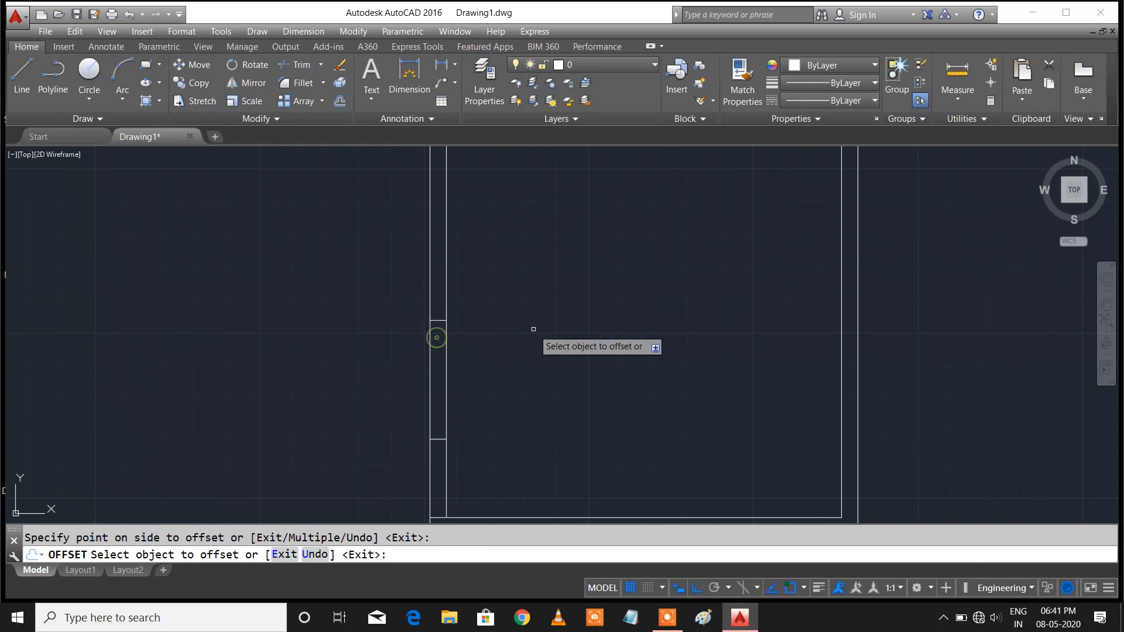
key("Escape")
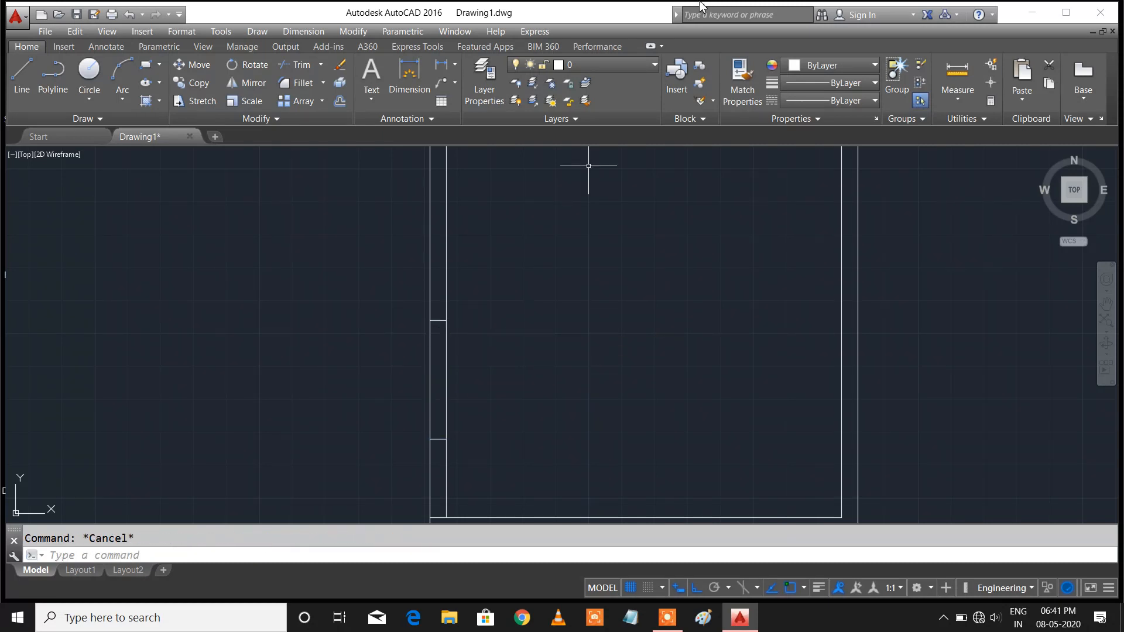
Delete the original short horizontal line at the room's lower-left inner corner
middle_click_drag(460, 334, 466, 252)
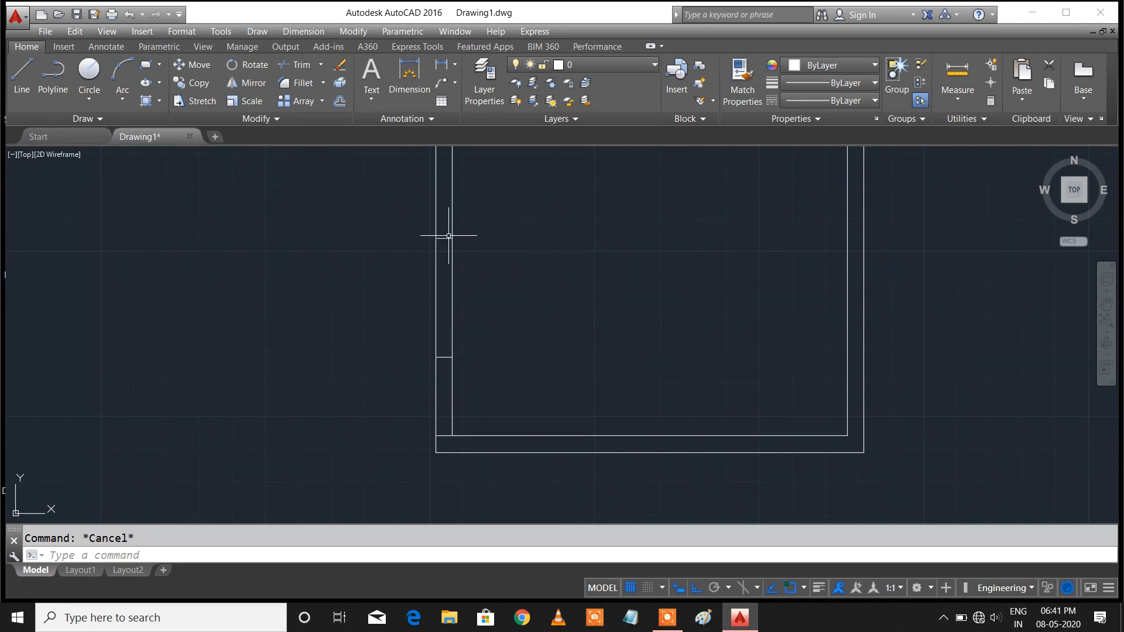
scroll(448, 438, "up", 2)
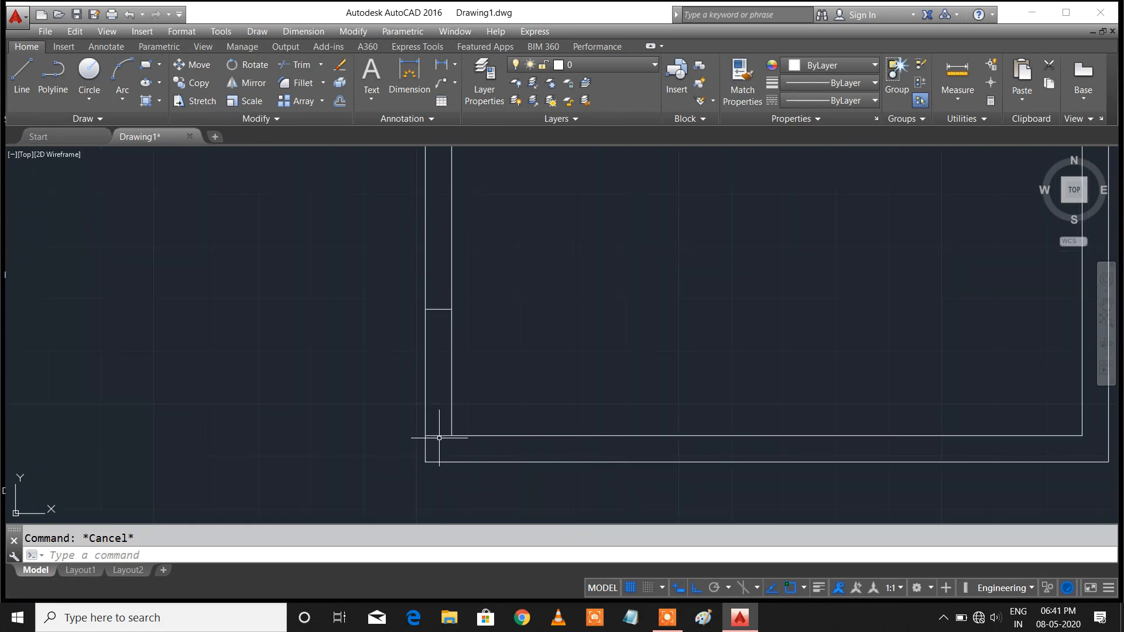
left_click(440, 435)
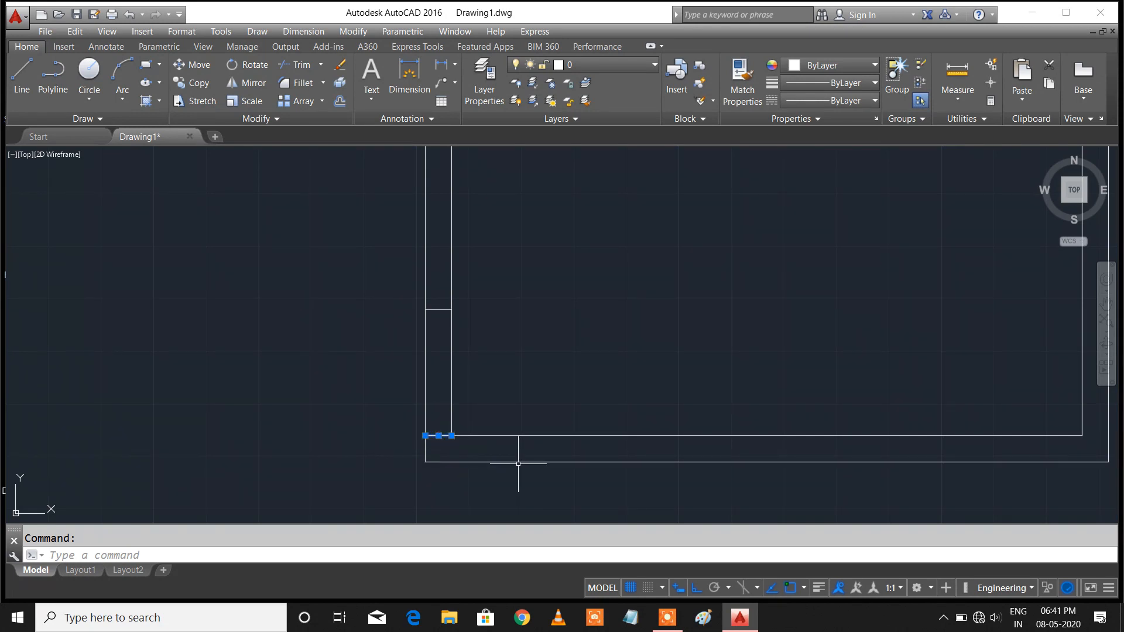
key("Delete")
Draw a vertical line connecting the midpoints of the two short horizontal lines in the left wall
middle_click_drag(527, 381, 517, 506)
left_click(21, 75)
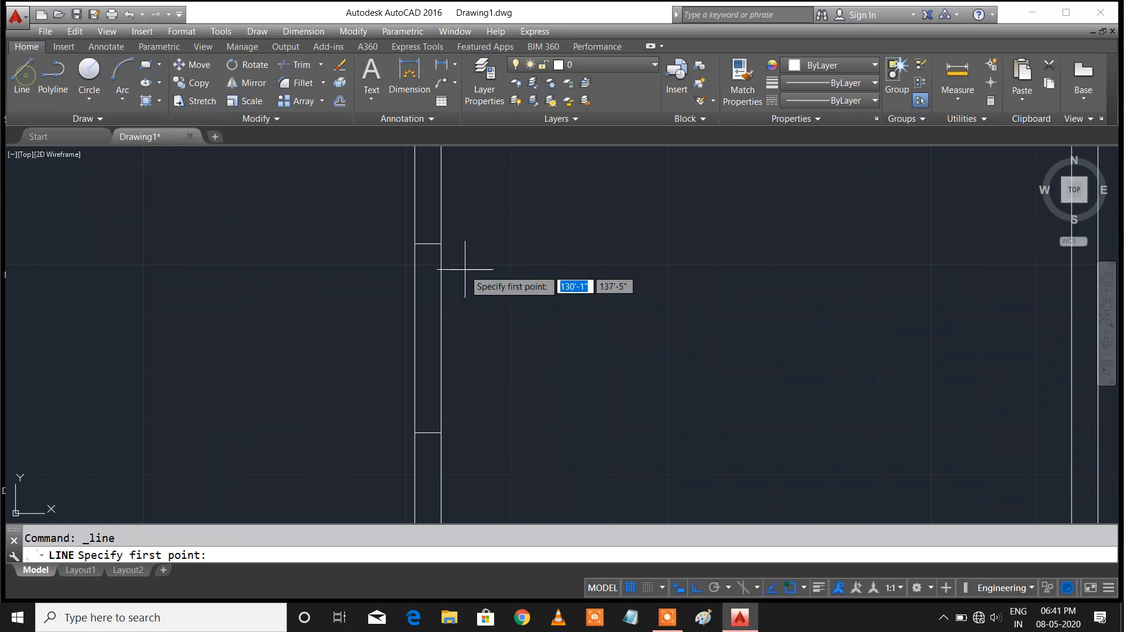
left_click(428, 243)
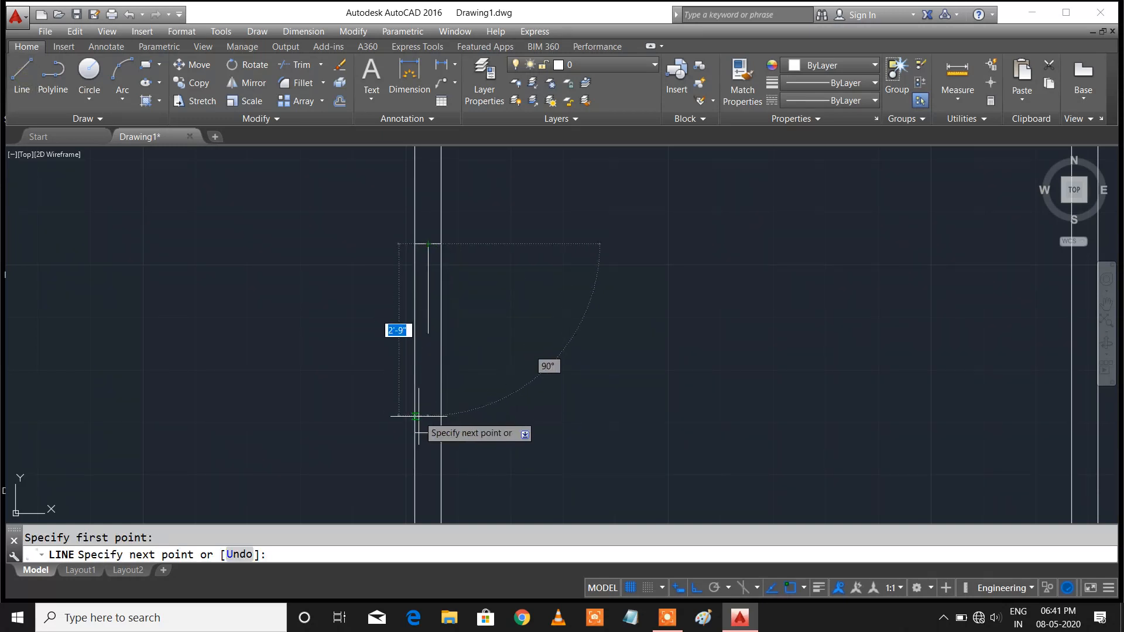
left_click(428, 433)
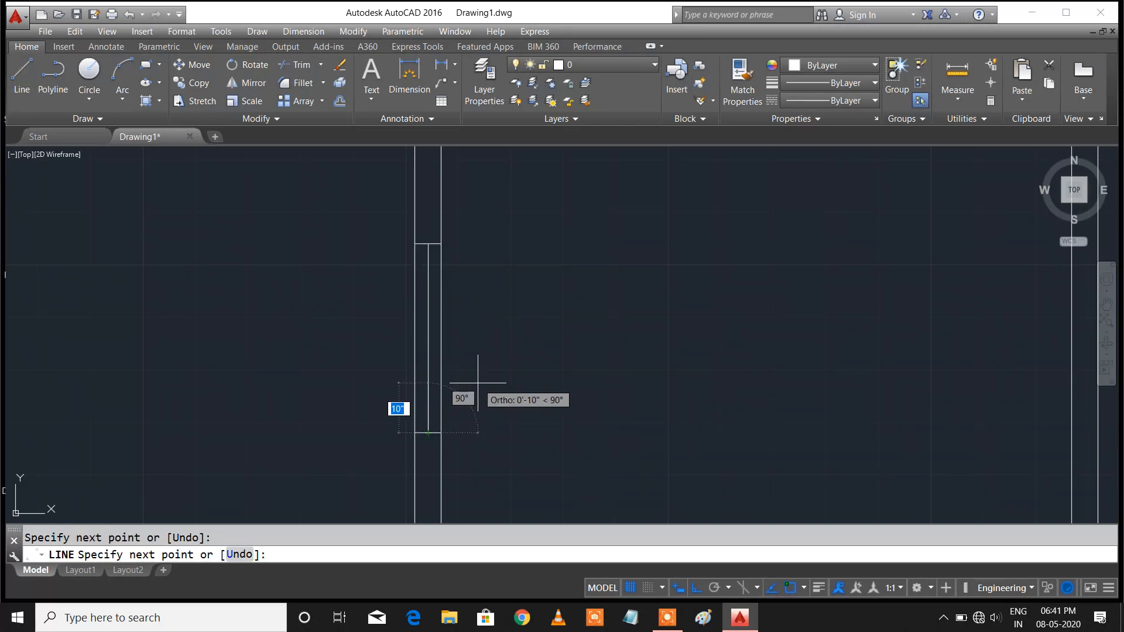
key("Escape")
Draw a short horizontal line from the inner square's lower-right corner across the wall to the outer outline
scroll(478, 383, "down", 4)
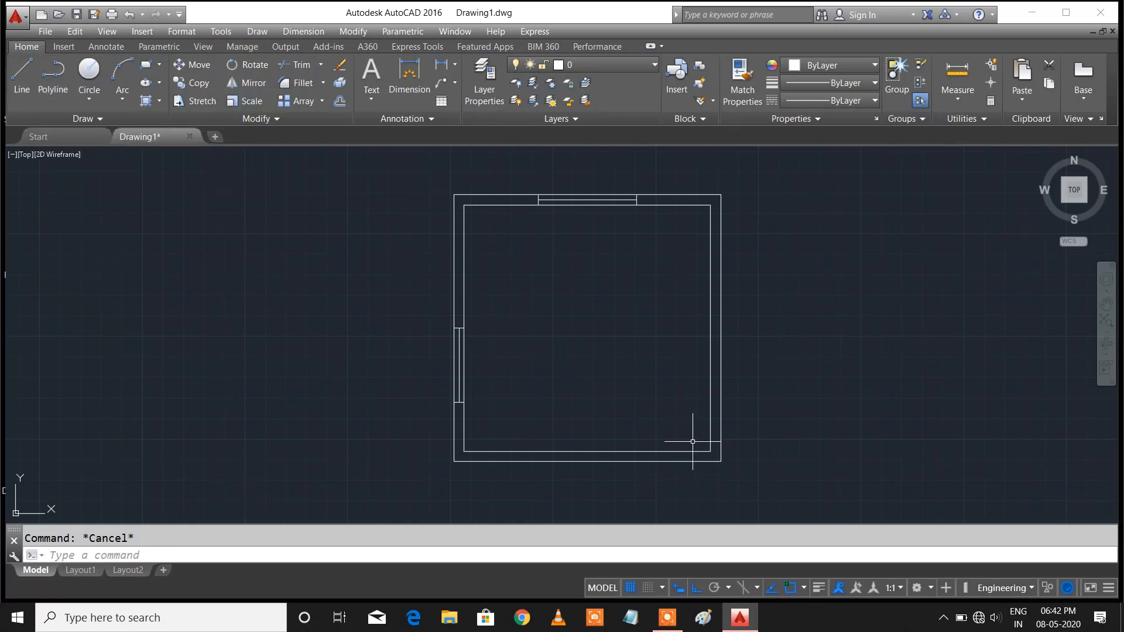
left_click(27, 75)
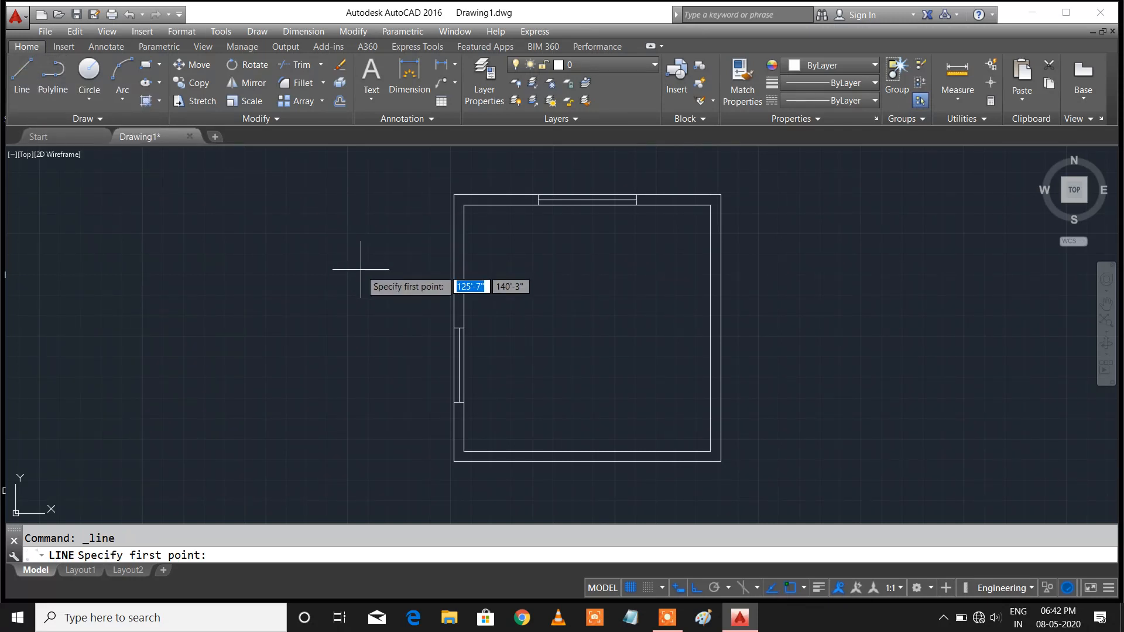
left_click(711, 452)
scroll(703, 455, "up", 6)
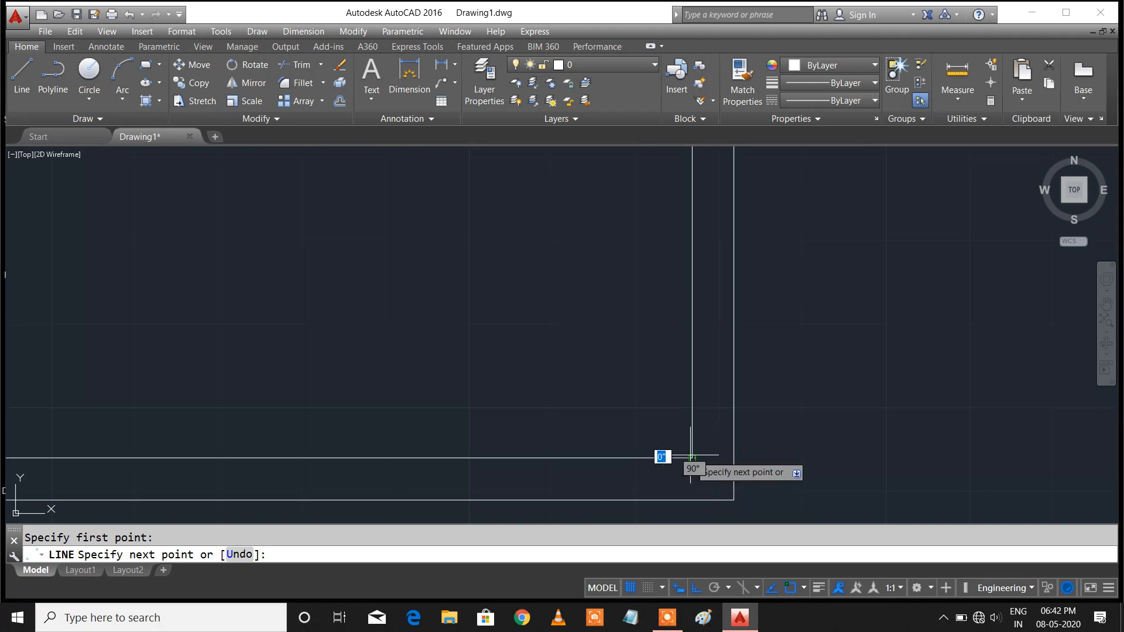
left_click(735, 458)
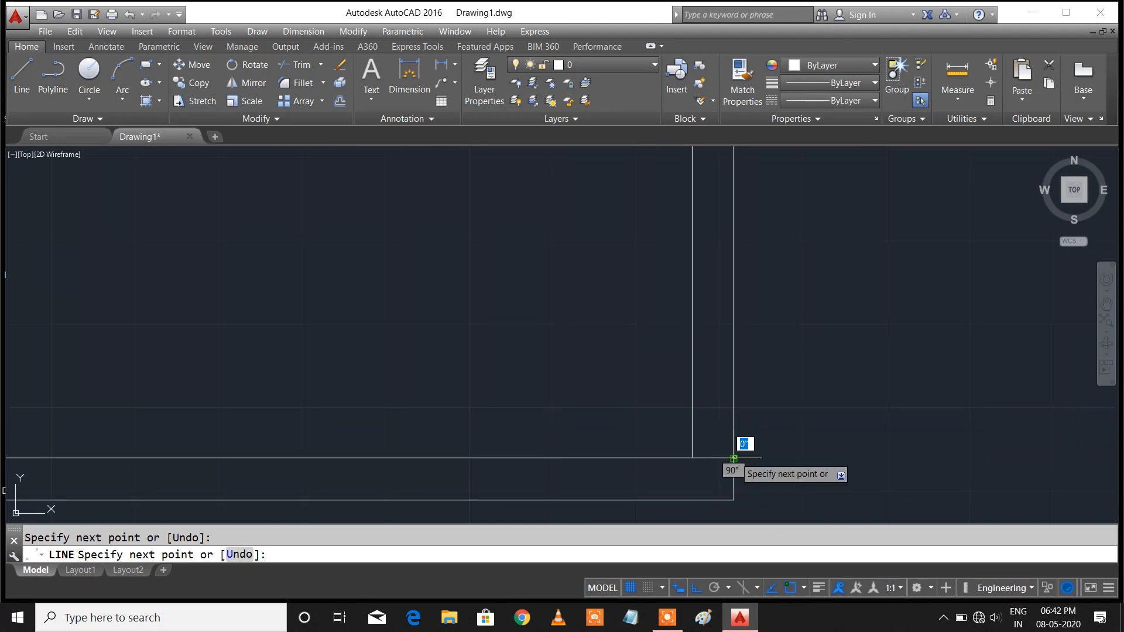
key("Escape")
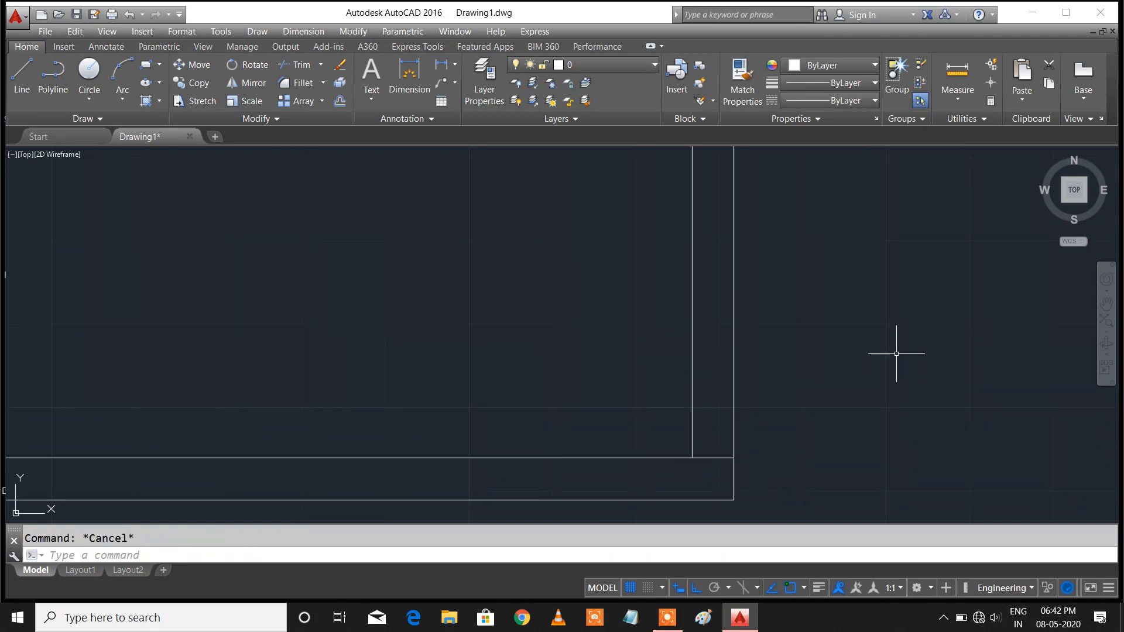
Offset the short horizontal line at the lower-right inner corner 3' upward within the right wall
scroll(897, 353, "down", 5)
middle_click_drag(865, 354, 753, 459)
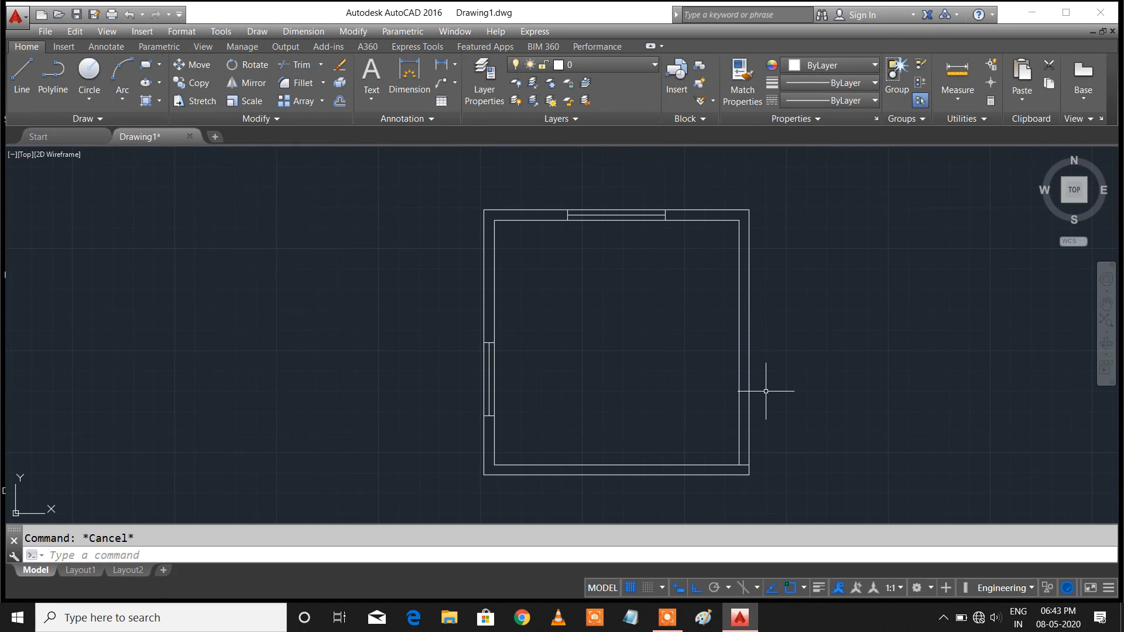
key("Return")
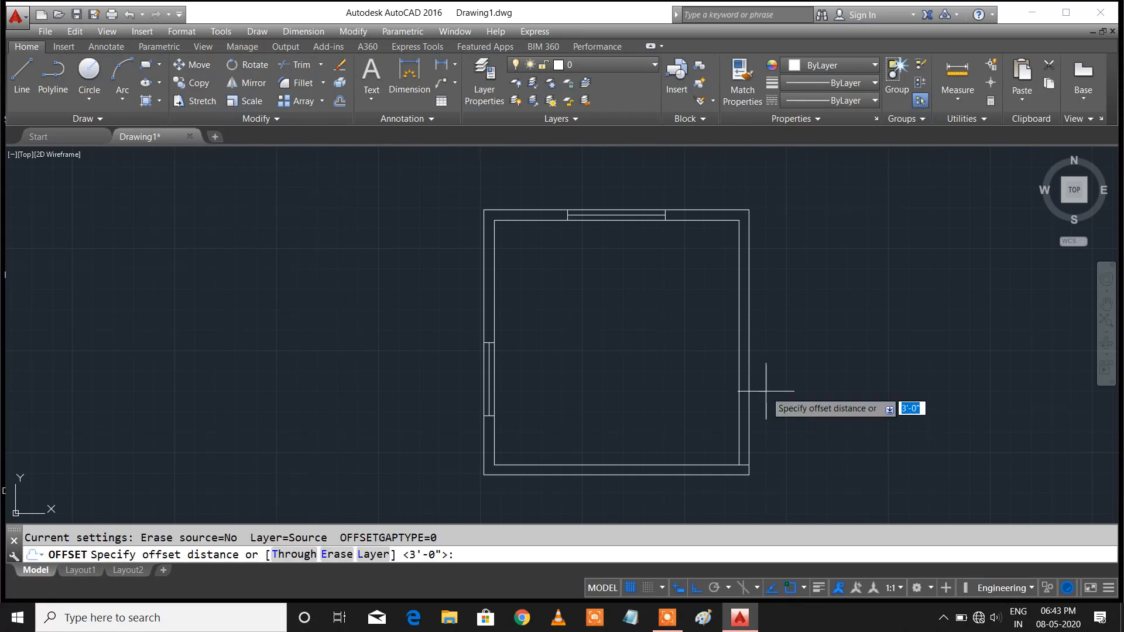
type("3'")
key("Return")
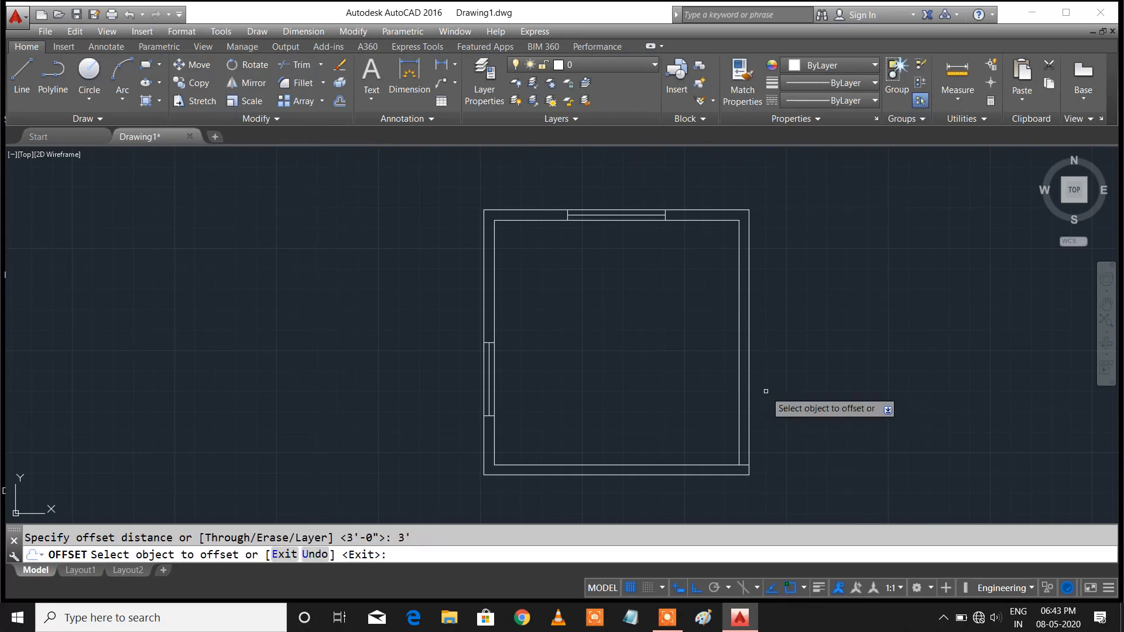
scroll(755, 469, "up", 4)
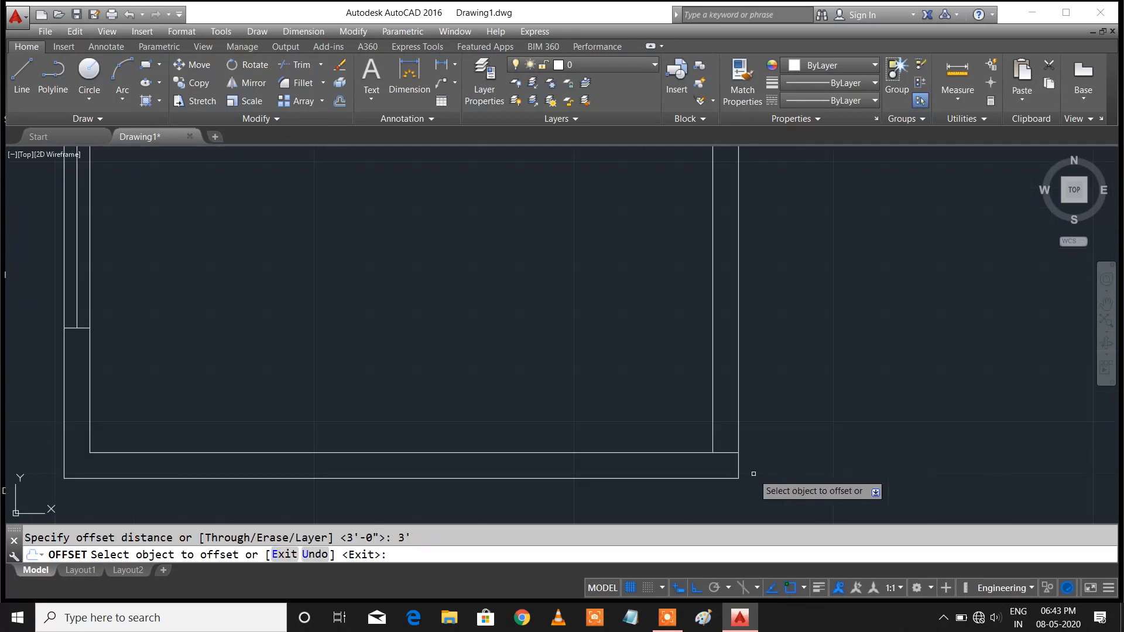
left_click(726, 451)
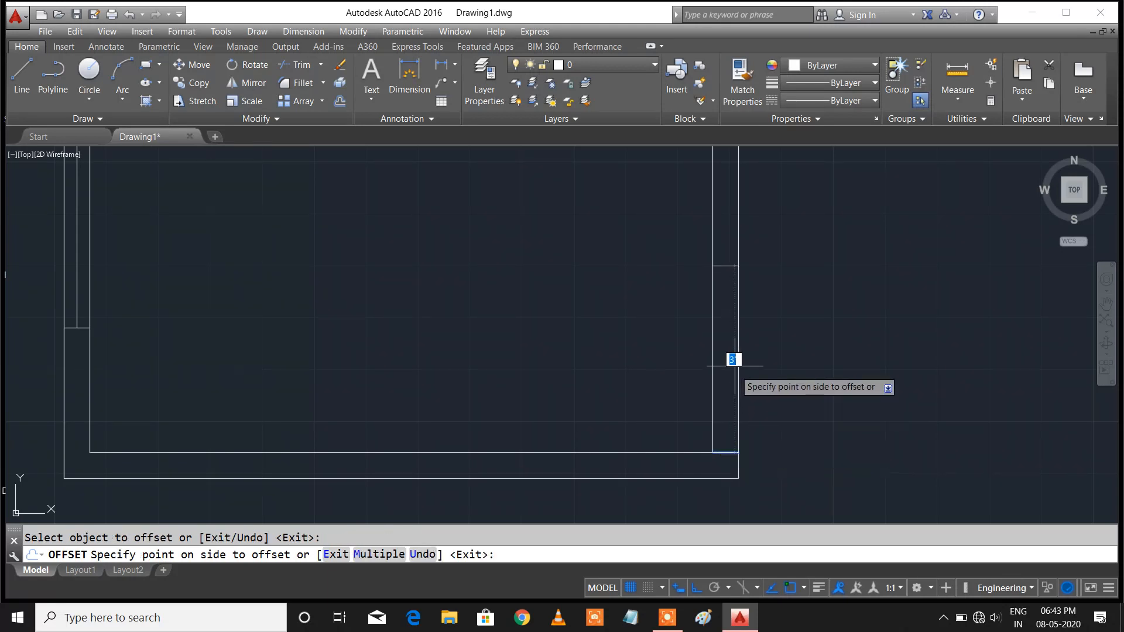
left_click(724, 327)
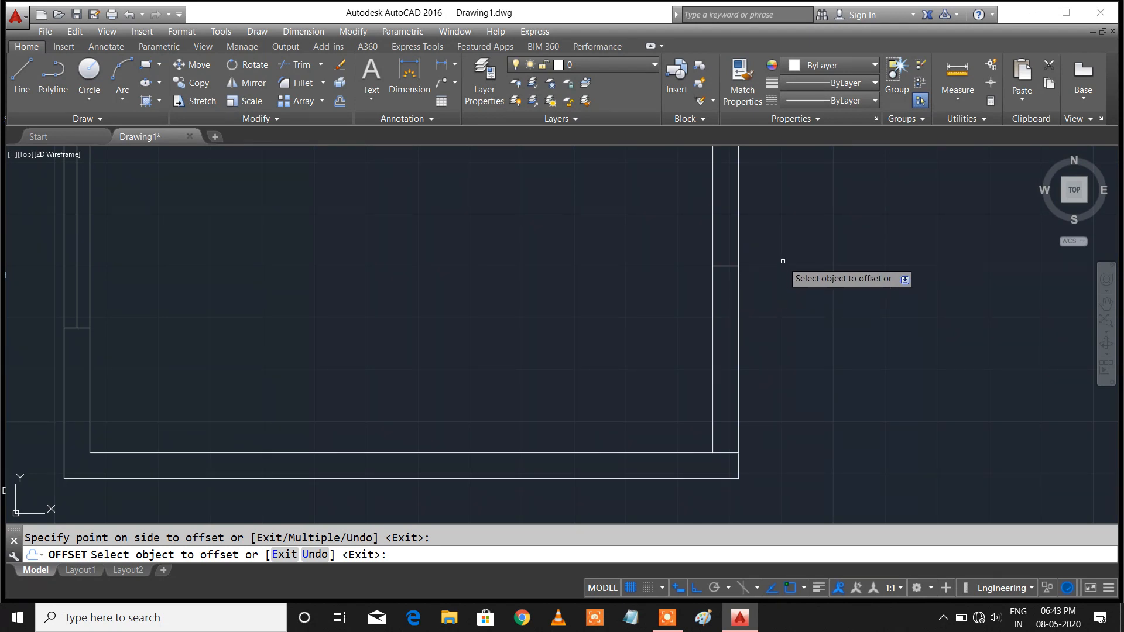
Trim the inner and outer vertical lines of the right wall between the two short horizontal lines to cut the opening
scroll(788, 293, "down", 2)
scroll(784, 375, "down", 3)
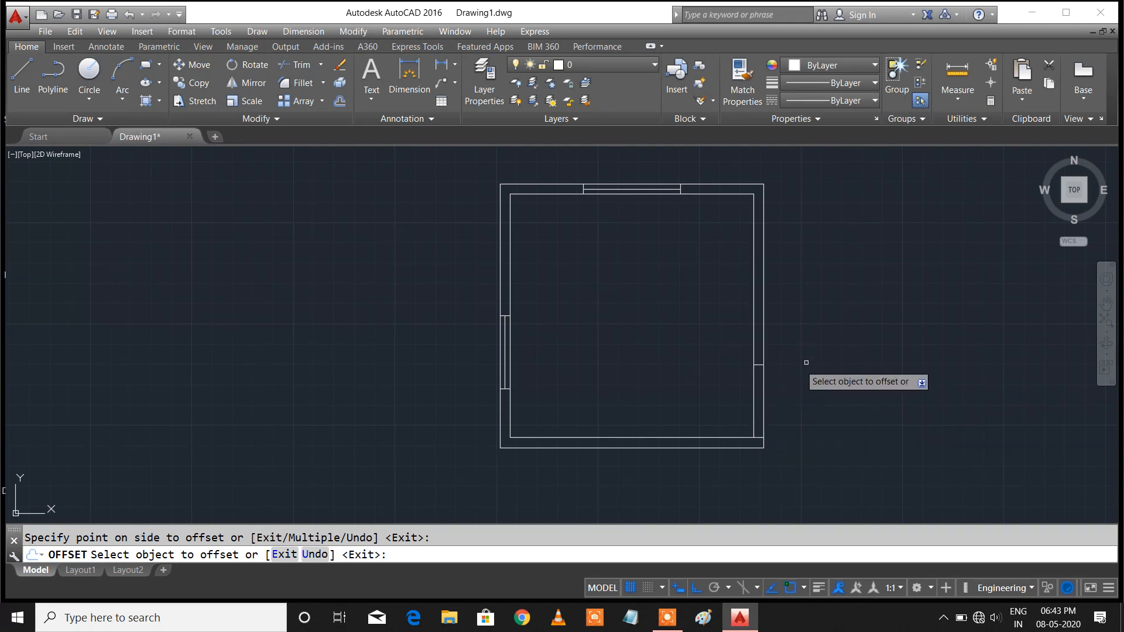
key("Escape")
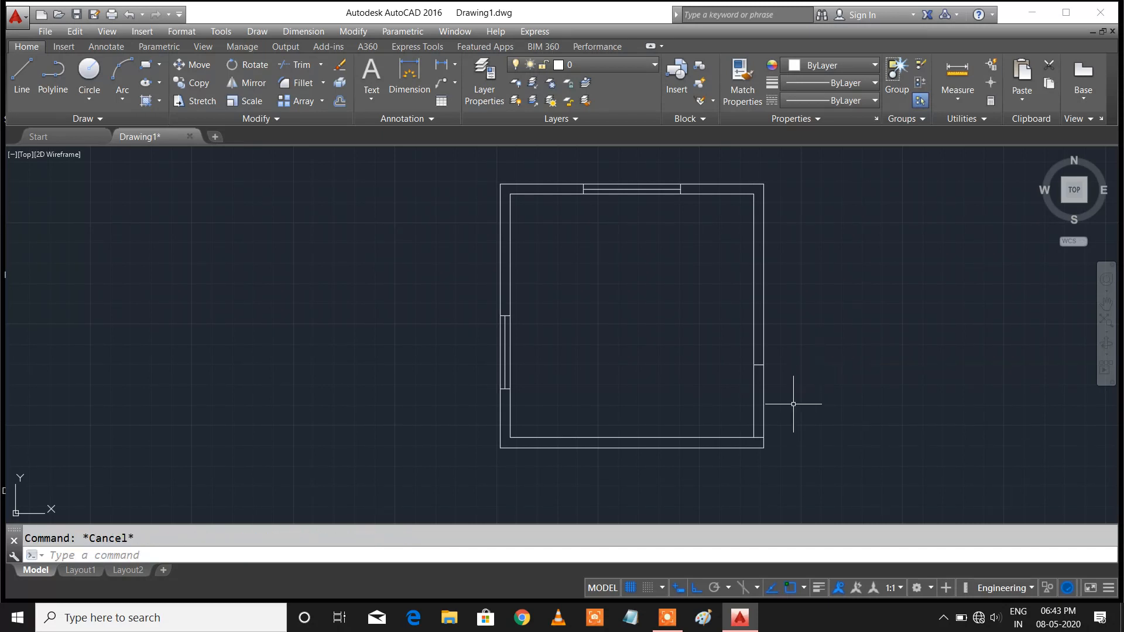
left_click(764, 392)
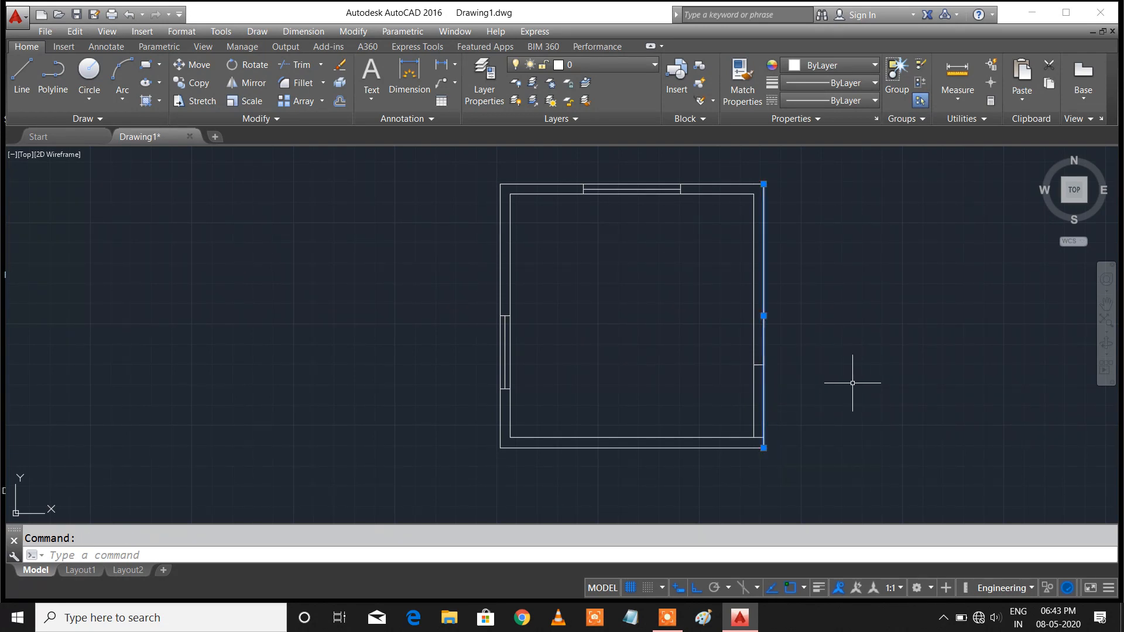
key("Escape")
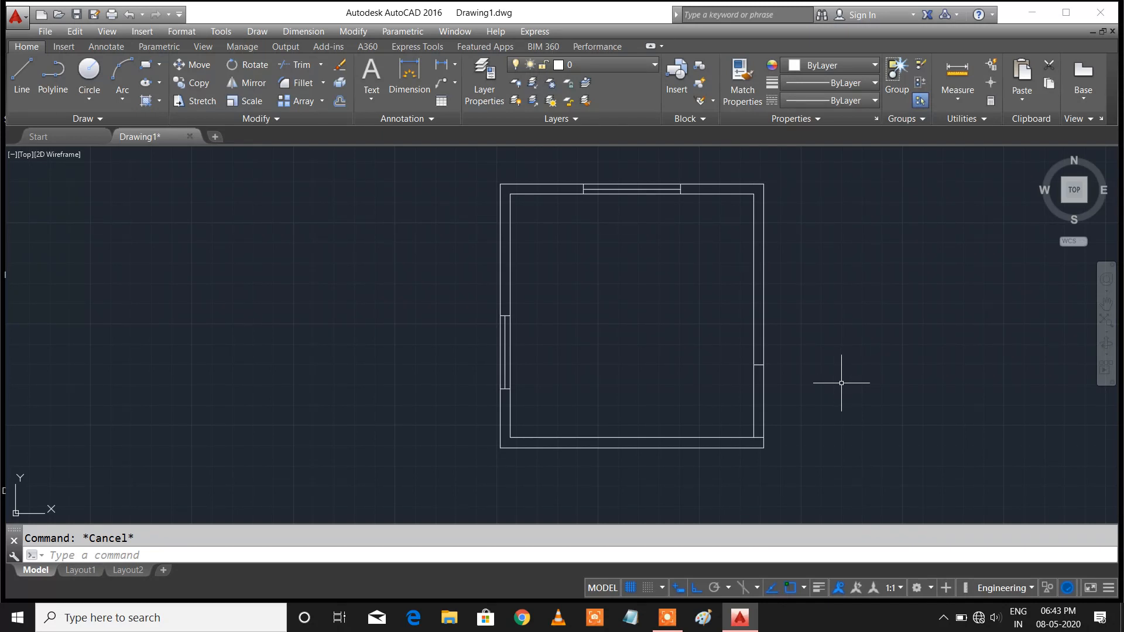
type("tr")
key("Return")
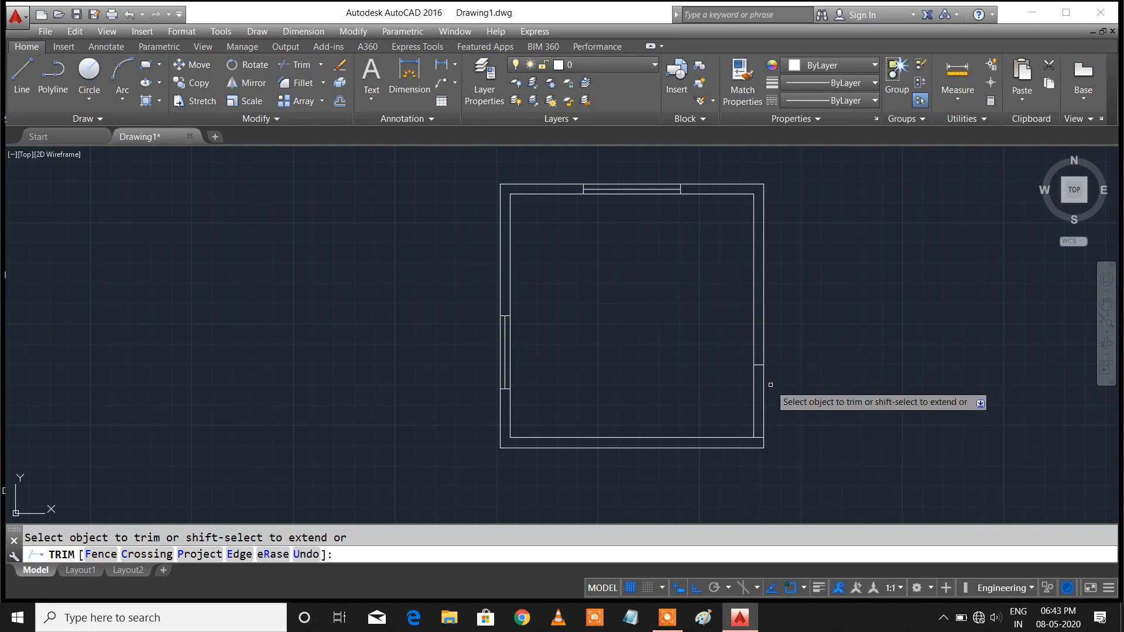
left_click(350, 33)
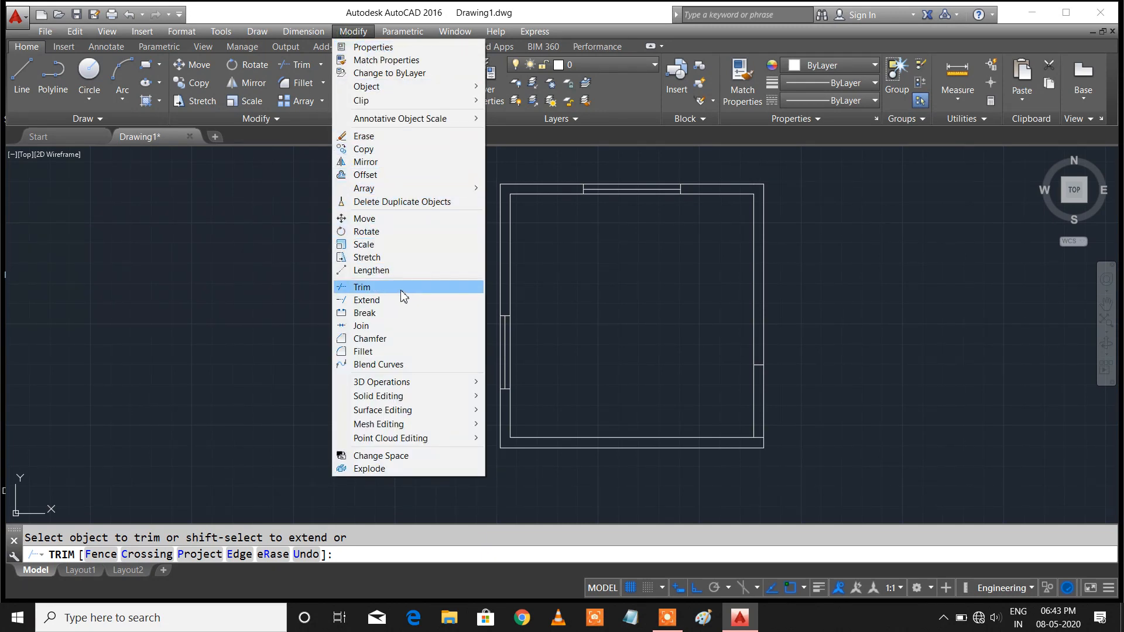
left_click(786, 385)
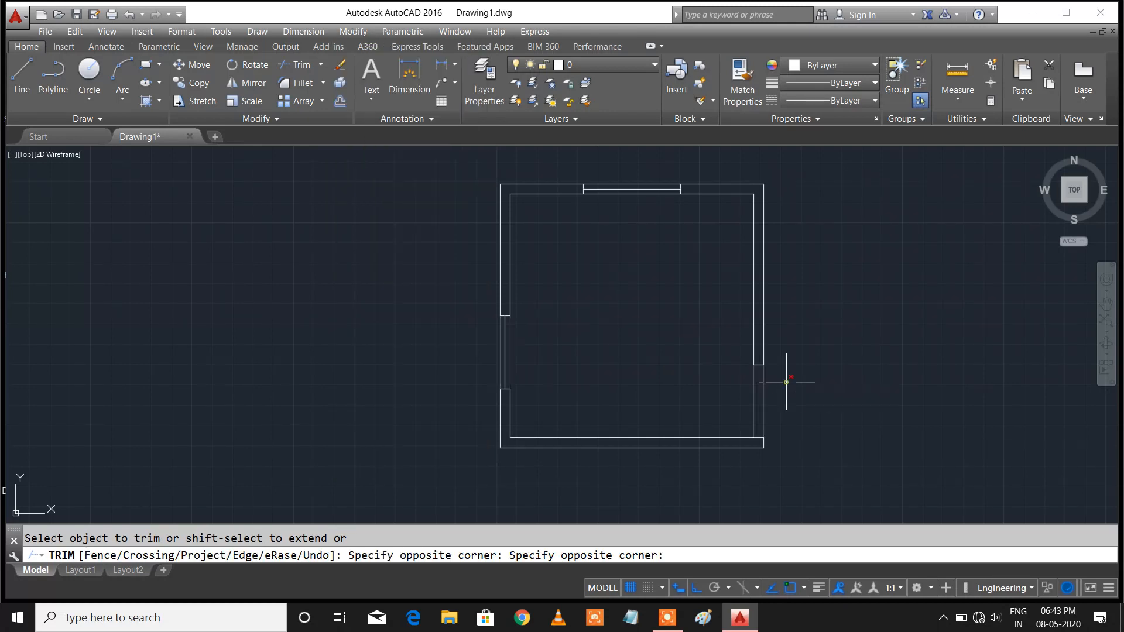
left_click(758, 391)
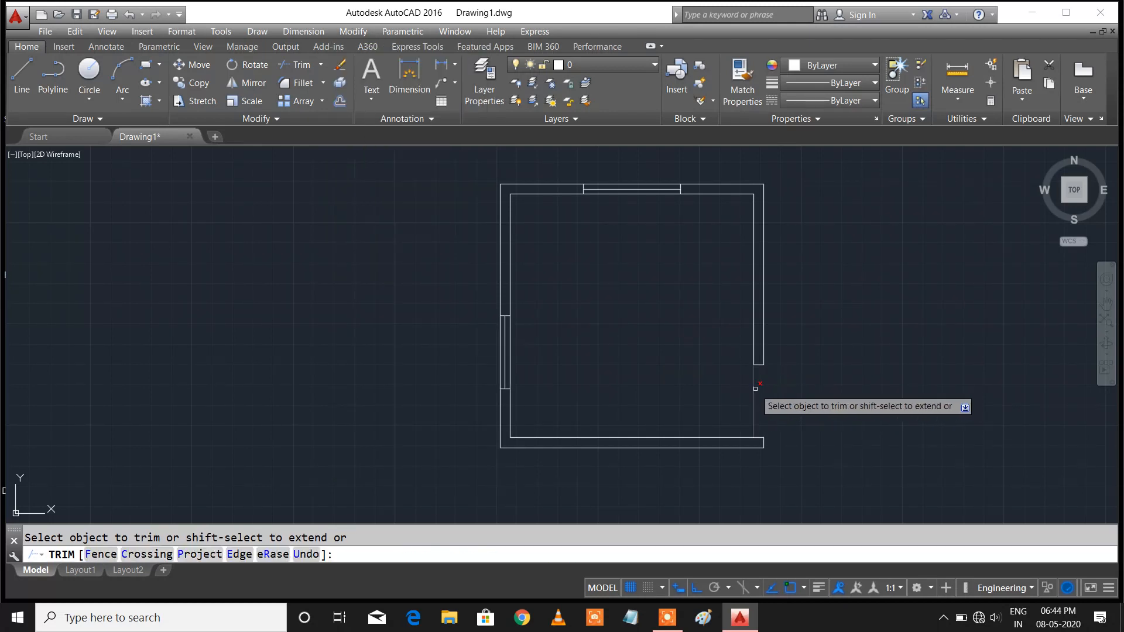
left_click(756, 389)
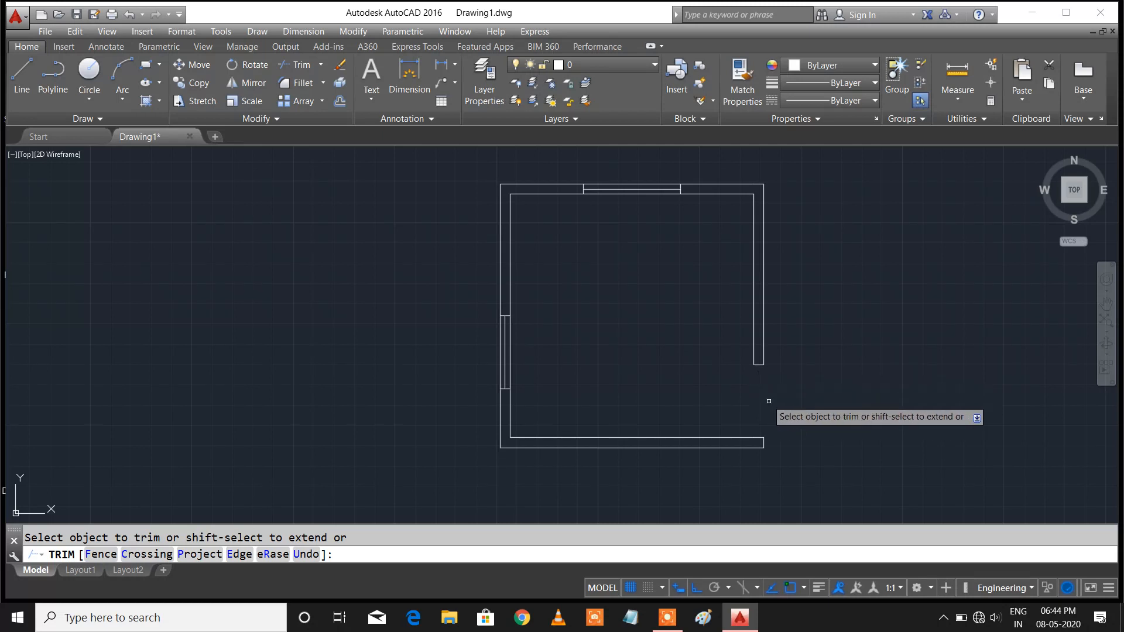
middle_click_drag(761, 391, 750, 391)
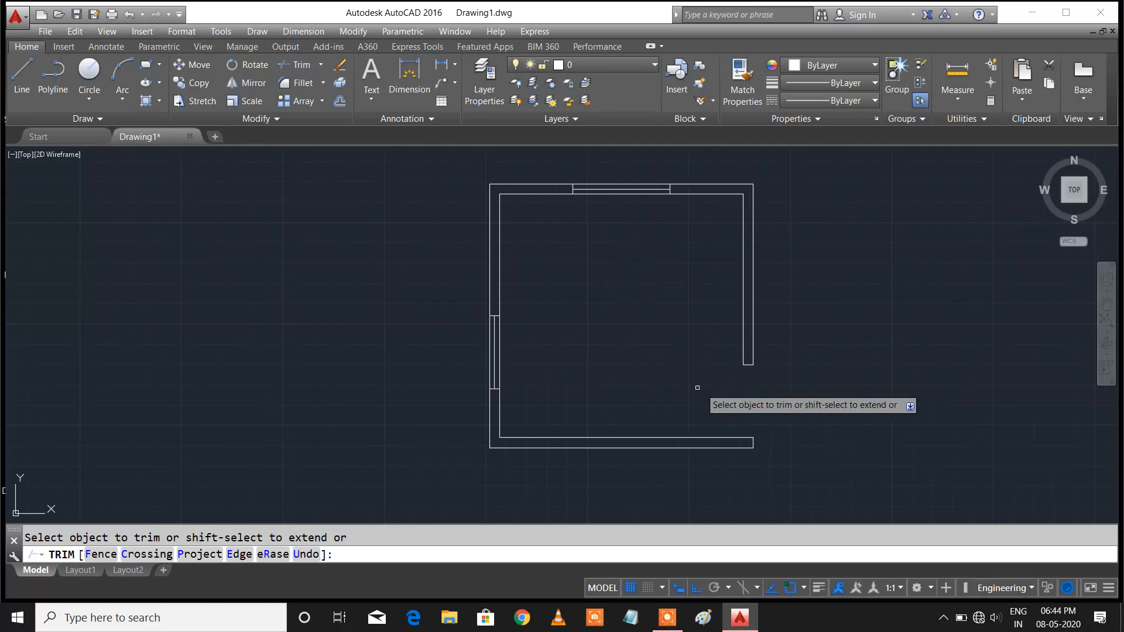
middle_click_drag(657, 396, 551, 382)
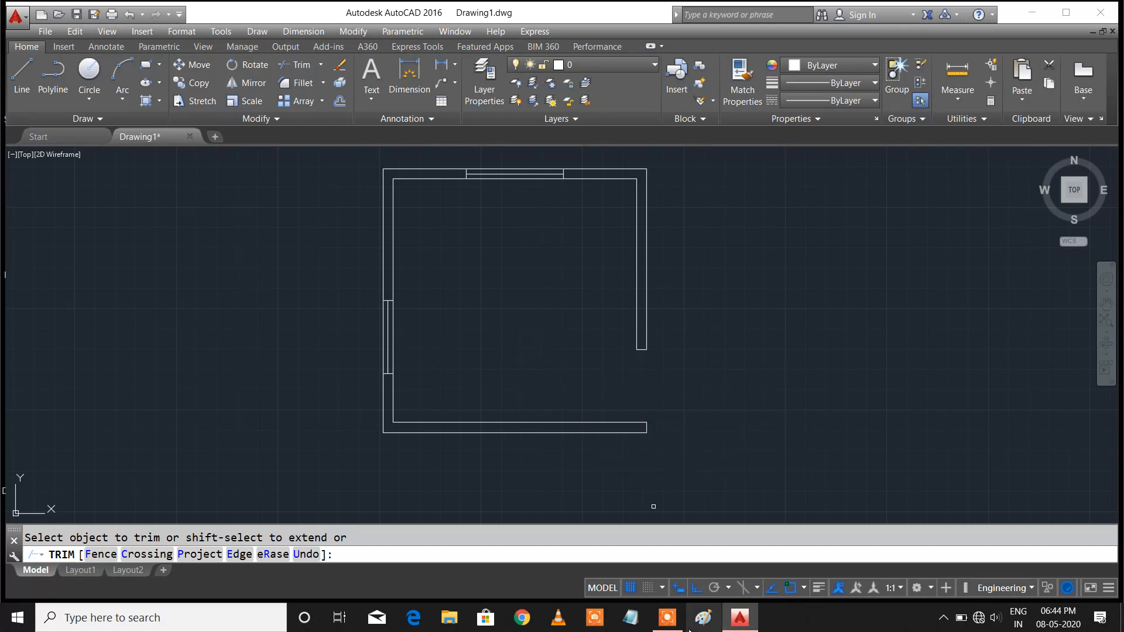
left_click(667, 619)
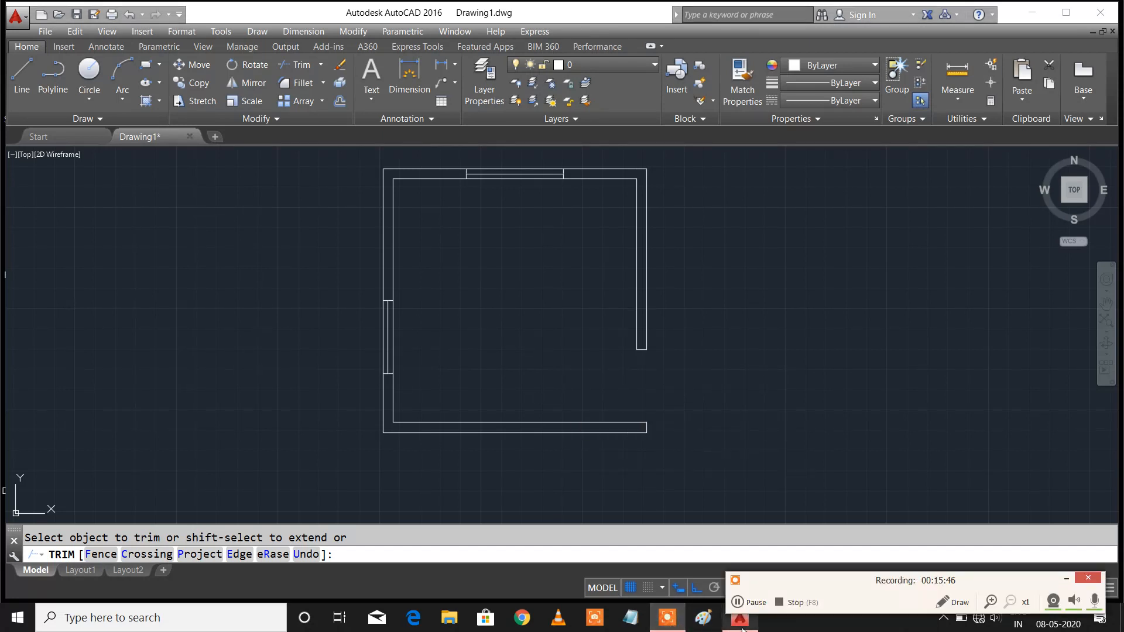